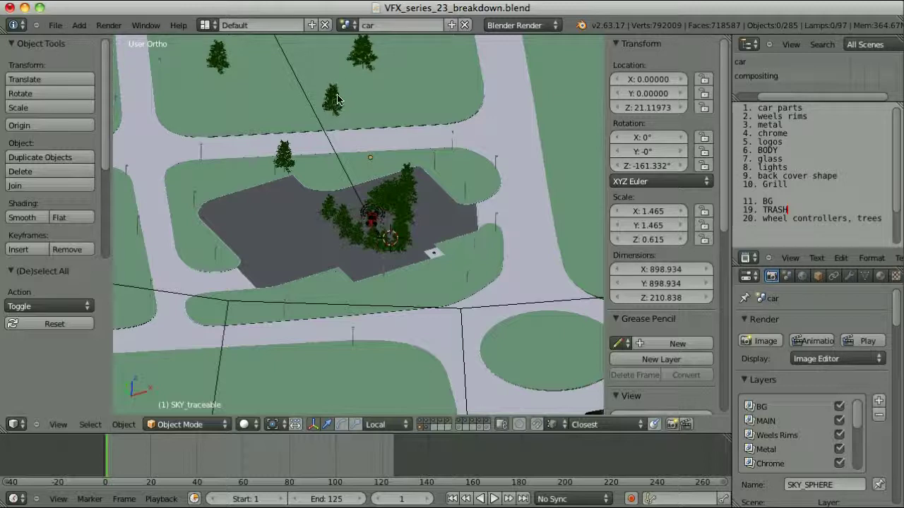
Select the SKY_render sphere surrounding the scene and view the scene through the camera.
scroll(477, 65, "down", 8)
right_click(476, 102)
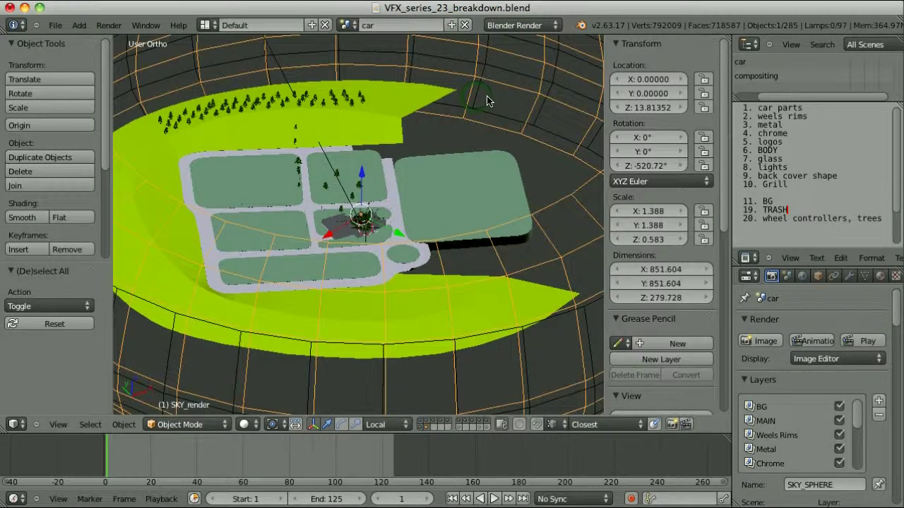
key("KP_0")
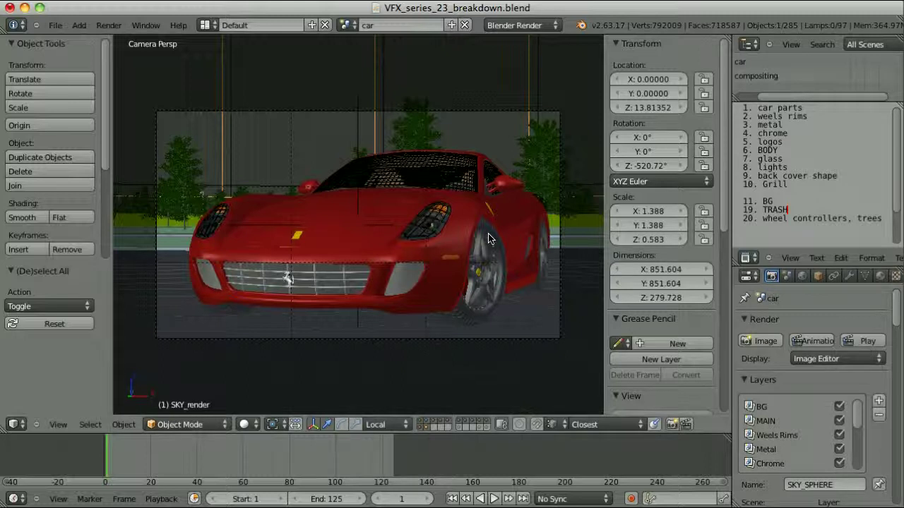
Select the car body and examine its carpaint material's diffuse, specular, shading and mirror settings.
right_click(488, 239)
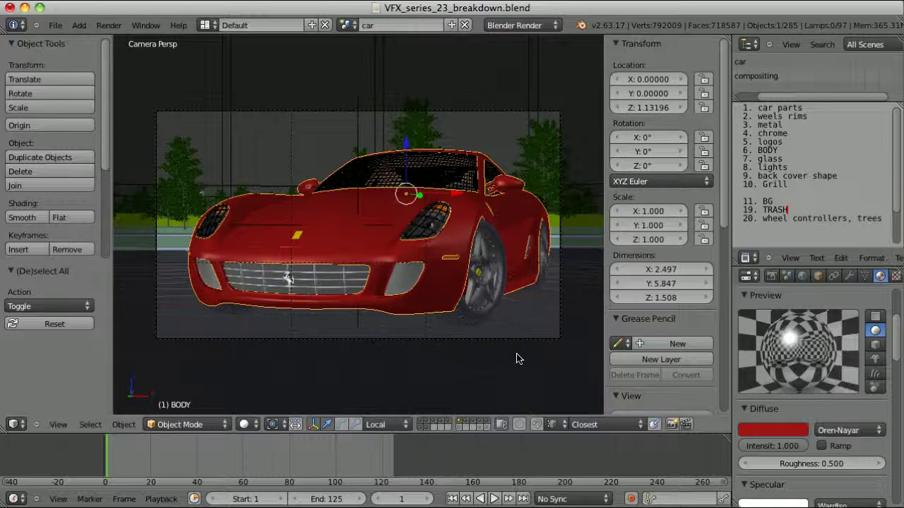
scroll(816, 383, "down", 2)
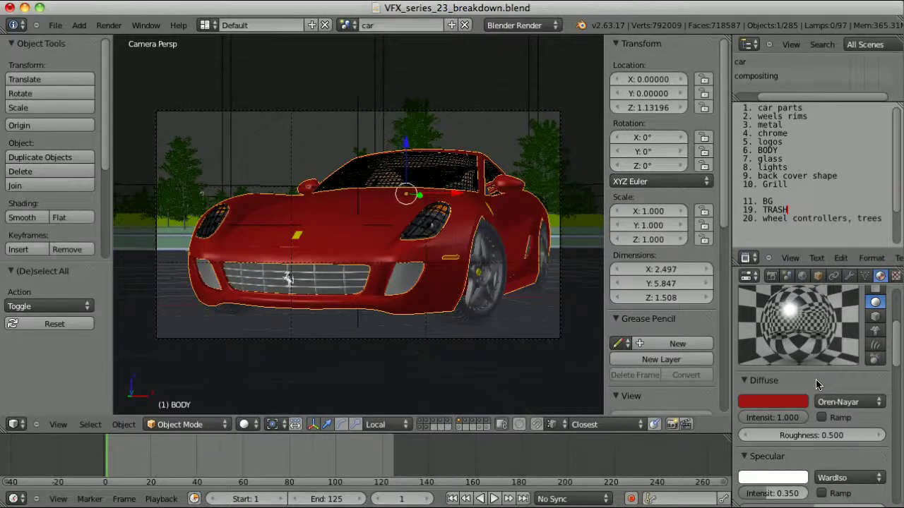
scroll(815, 383, "down", 1)
scroll(869, 423, "up", 1)
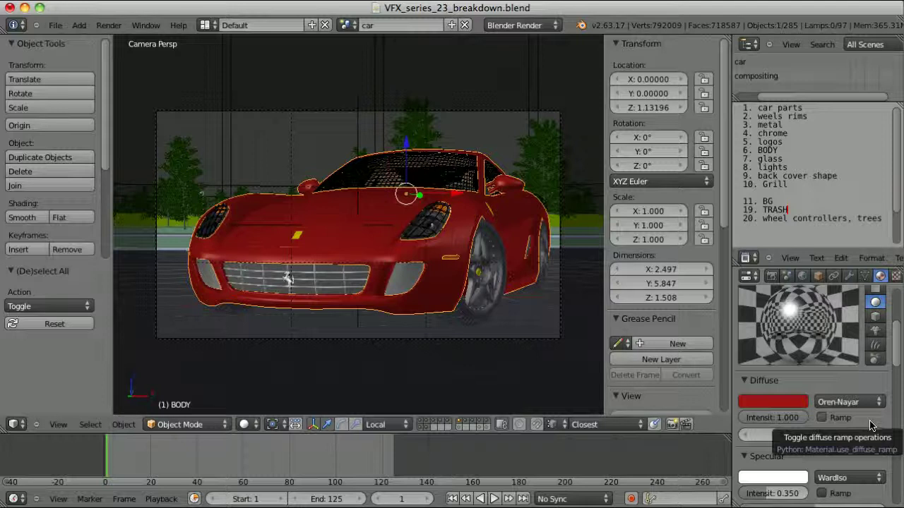
scroll(870, 424, "down", 10)
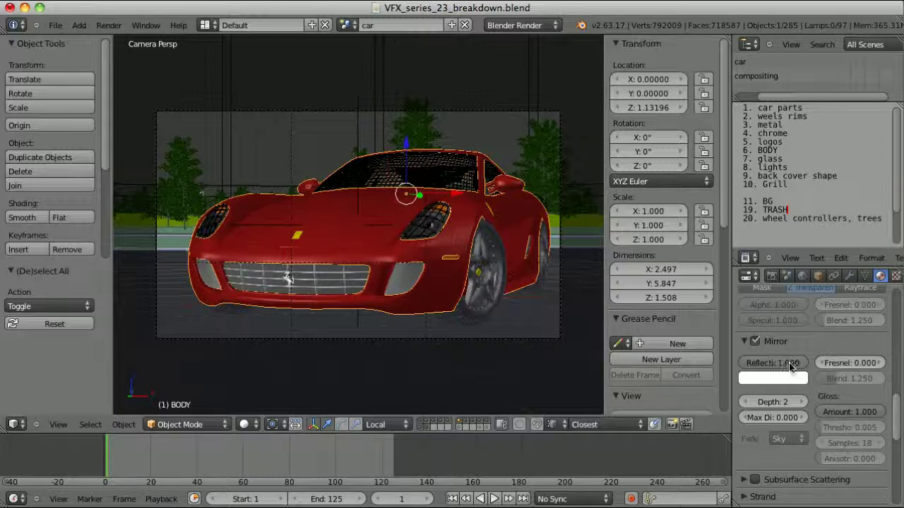
scroll(780, 366, "up", 10)
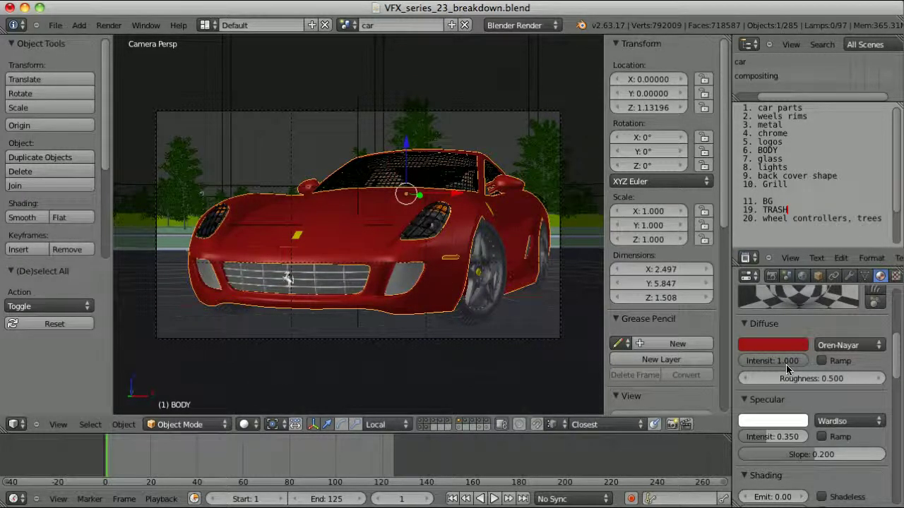
scroll(789, 369, "down", 4)
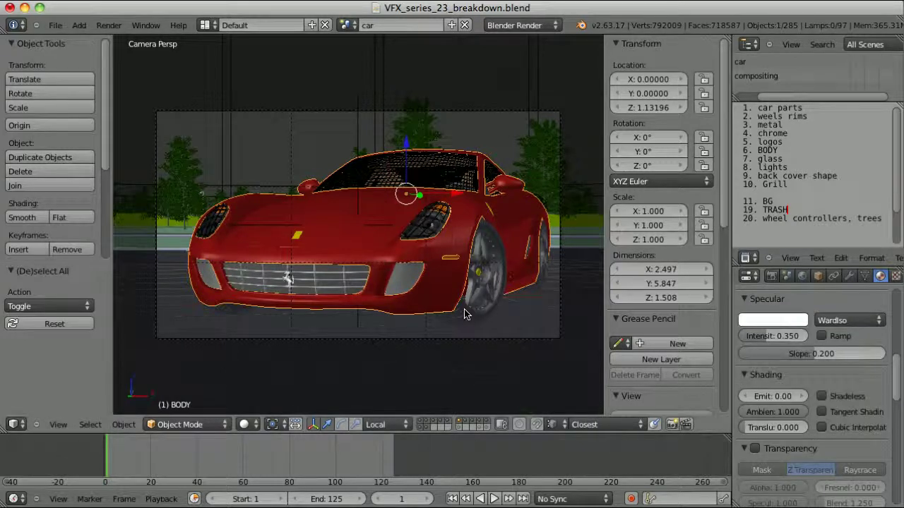
right_click(467, 317)
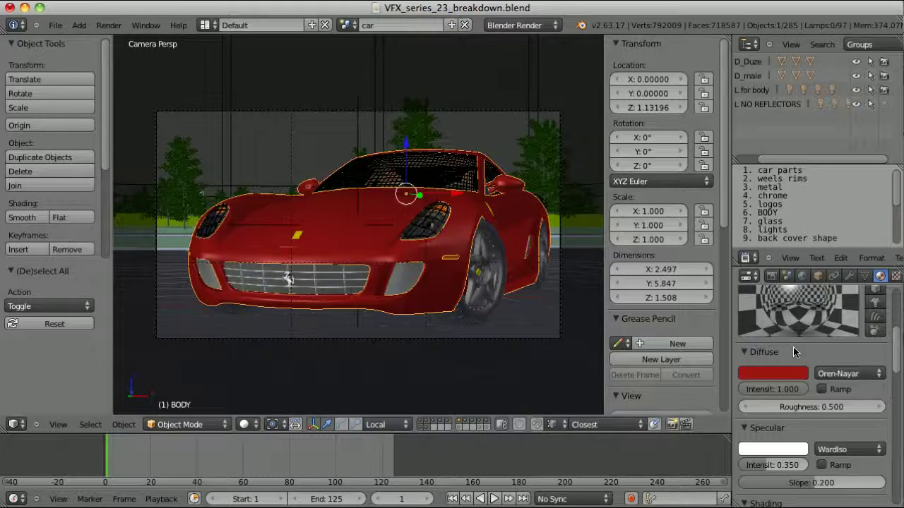
left_click(750, 375)
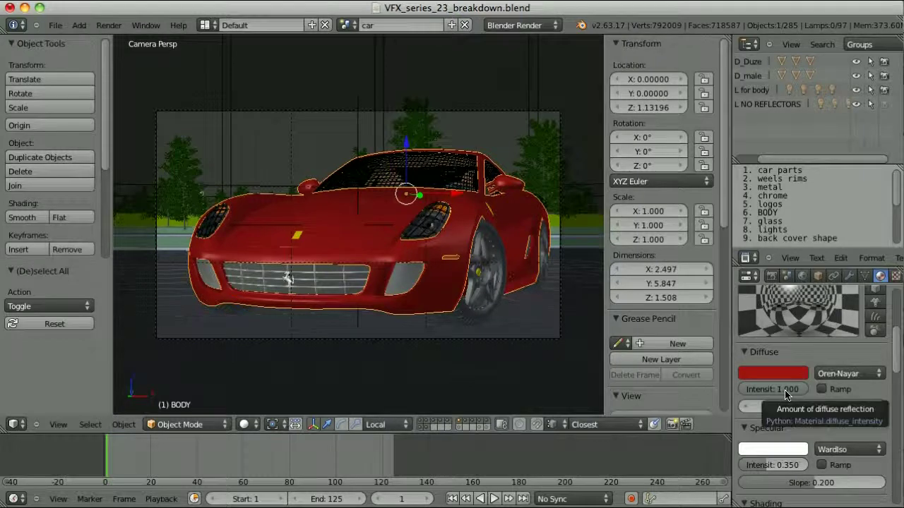
Select the front wheel rim and examine its material's diffuse shader options and specular settings.
right_click(487, 281)
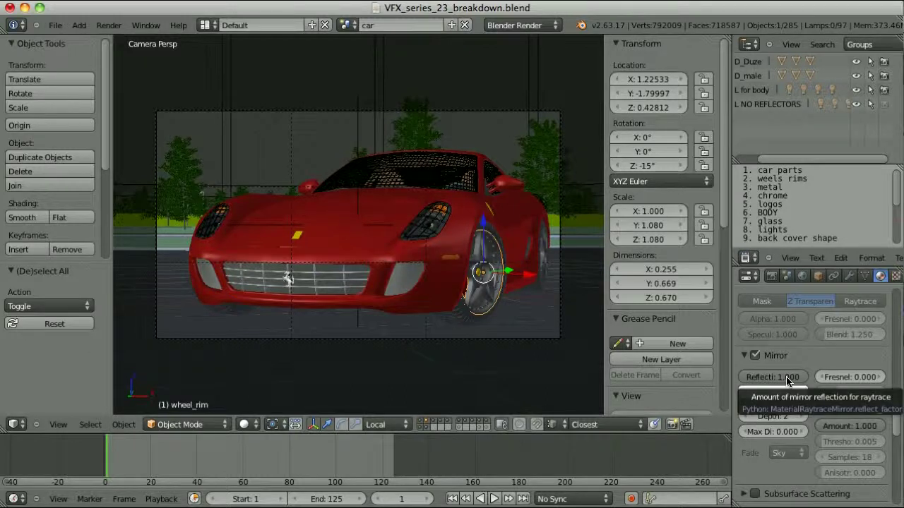
scroll(798, 362, "up", 10)
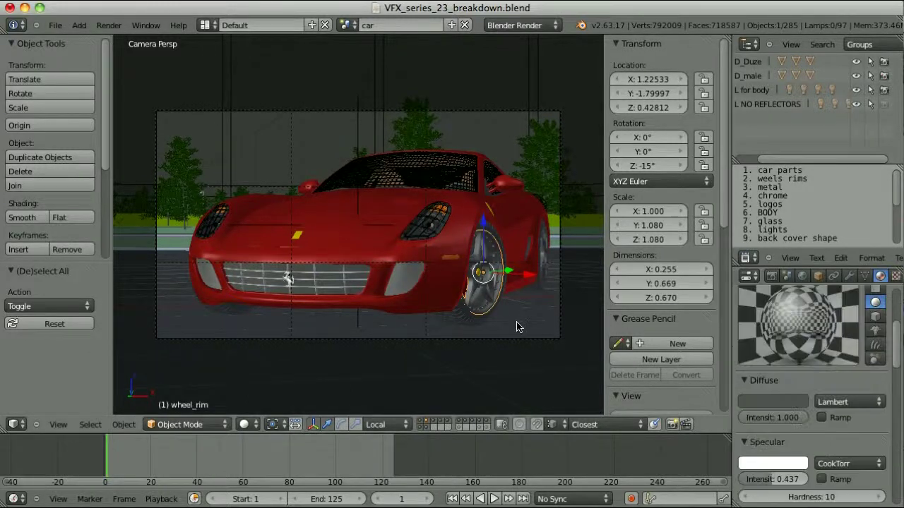
left_click(844, 399)
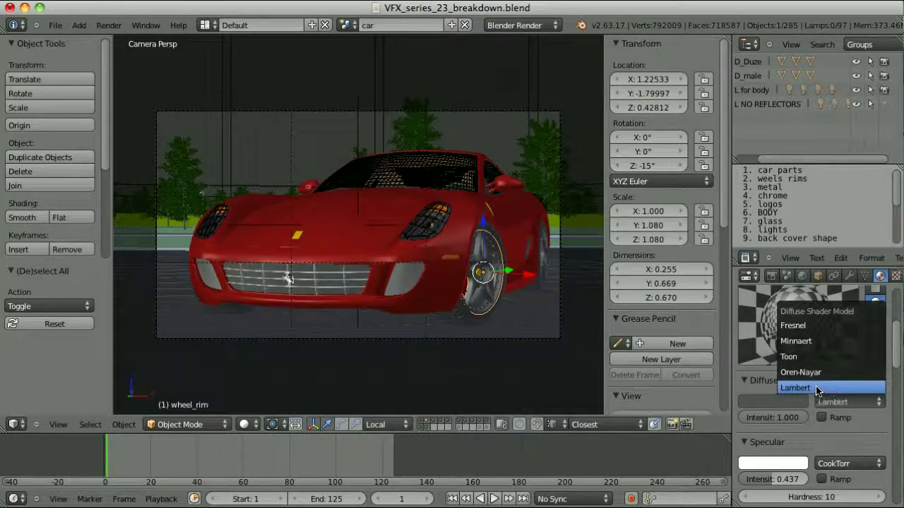
scroll(757, 360, "down", 4)
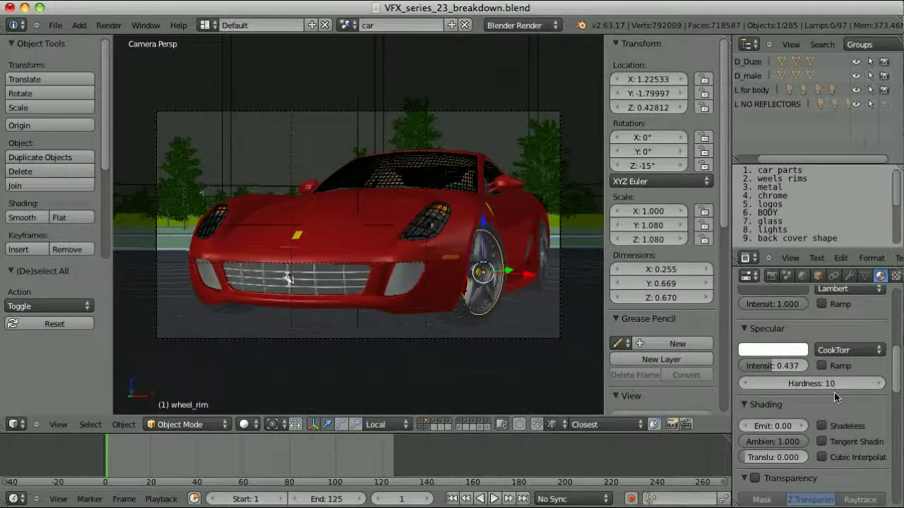
left_click(774, 353)
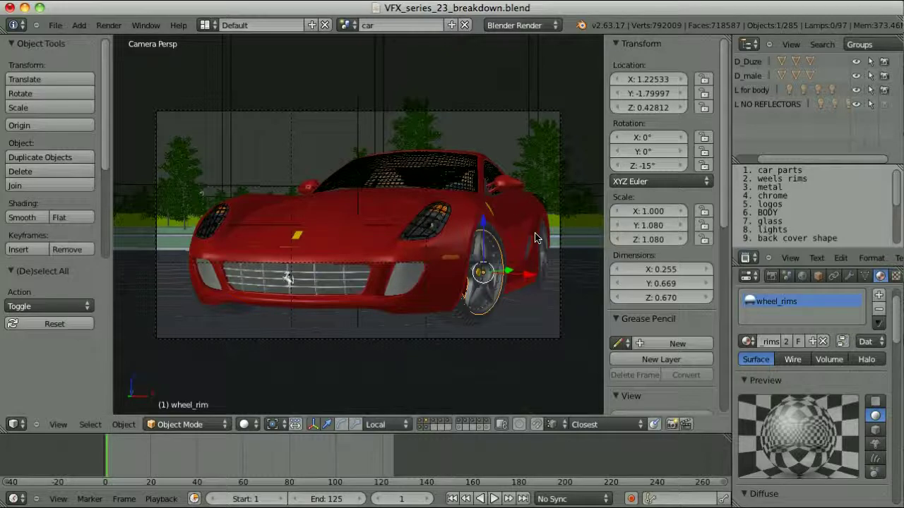
Select the car windows and highlight the "7. glass" entry in the layer notes.
right_click(455, 181)
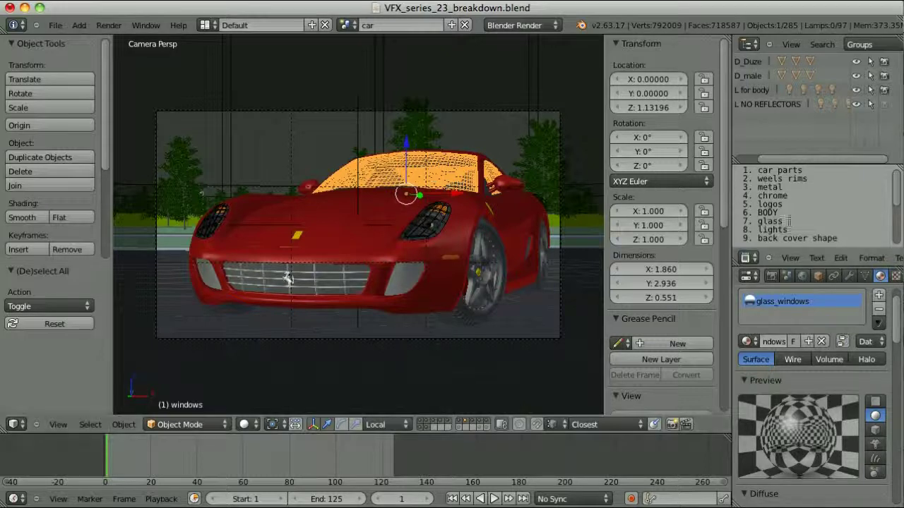
left_click_drag(741, 221, 782, 221)
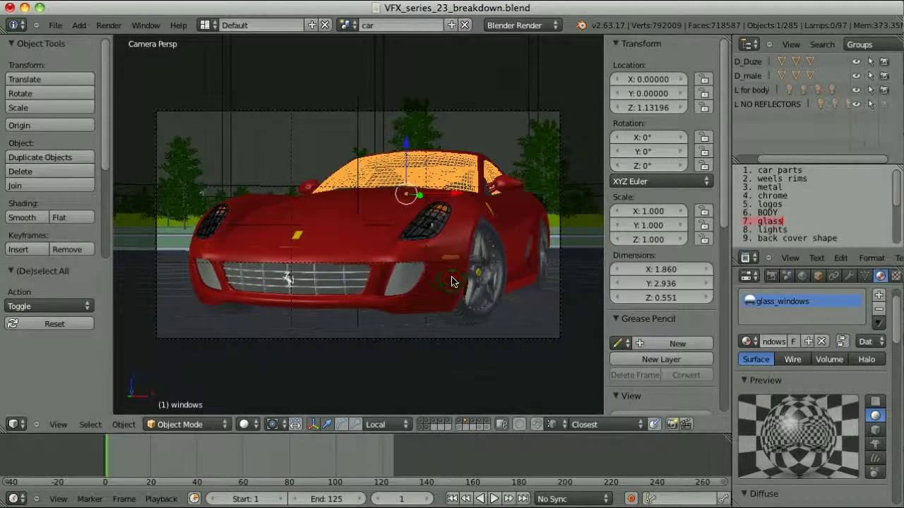
Select the car body, show only its layer in the view, and toggle the use of the scene's camera and layers.
right_click(451, 281)
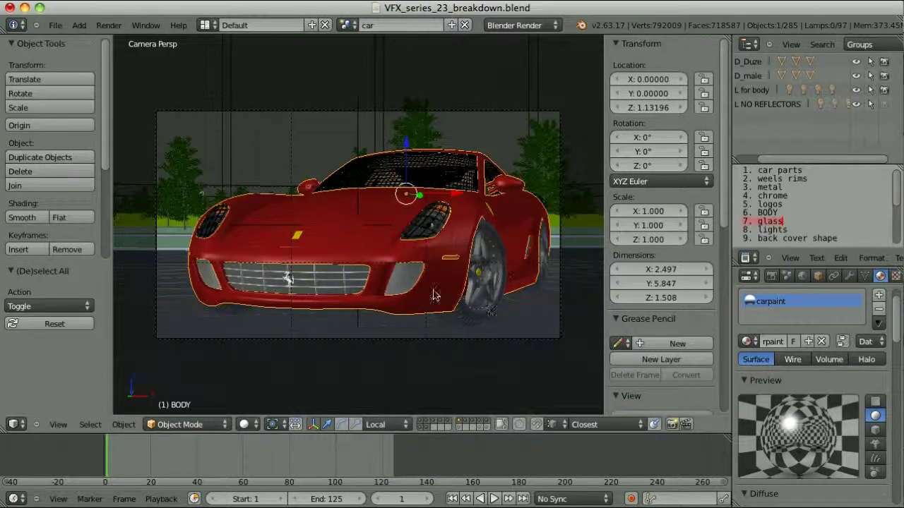
left_click(459, 422)
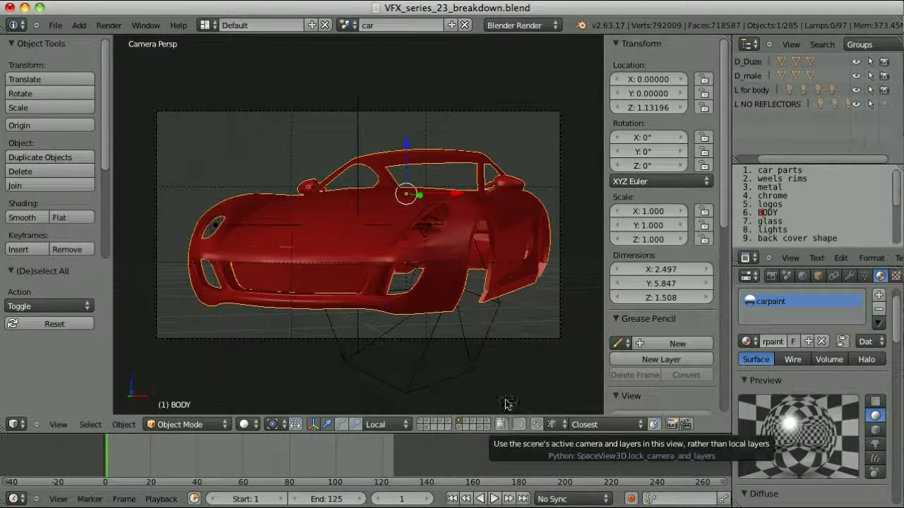
left_click(503, 426)
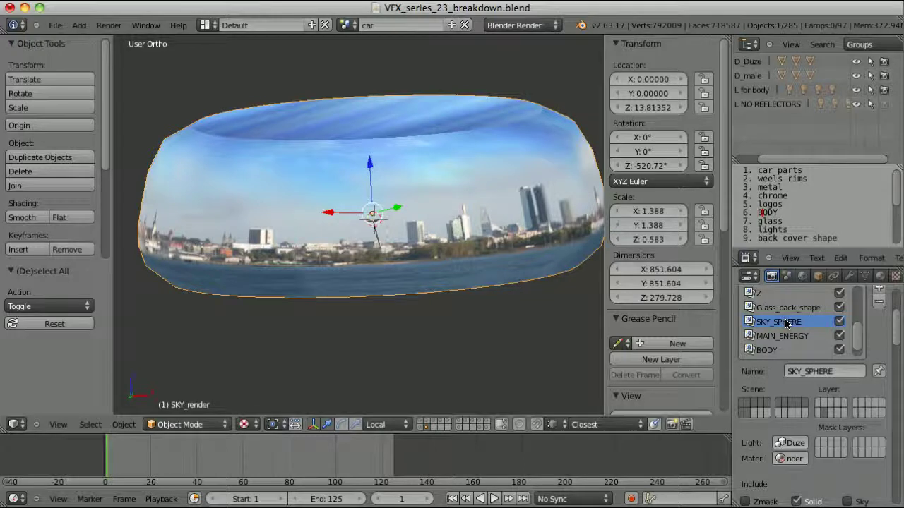
Inspect the textured SKY_render sphere from outside and through the camera.
middle_click_drag(503, 215, 430, 177)
key("Tab")
key("Tab")
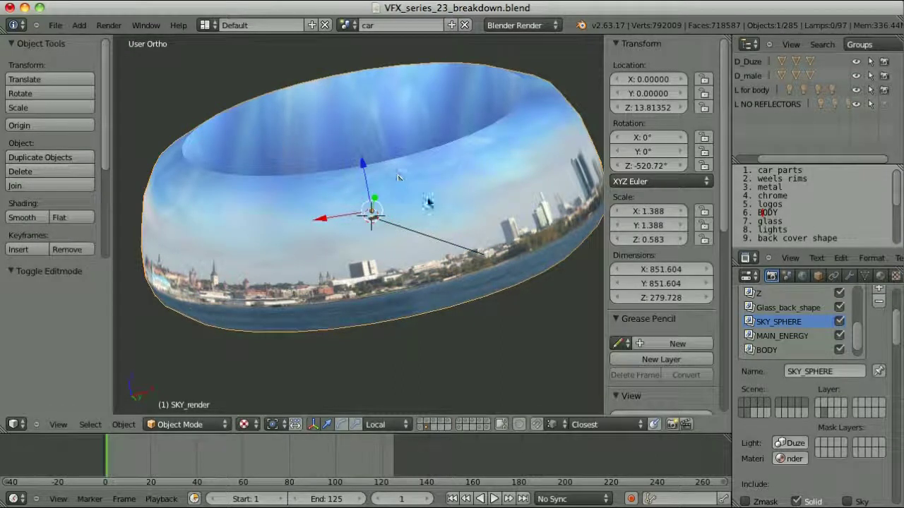
key("KP_0")
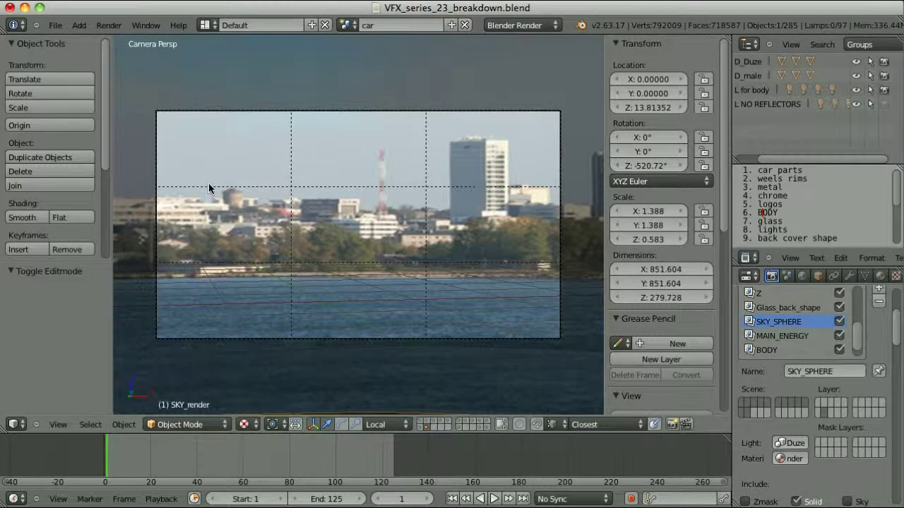
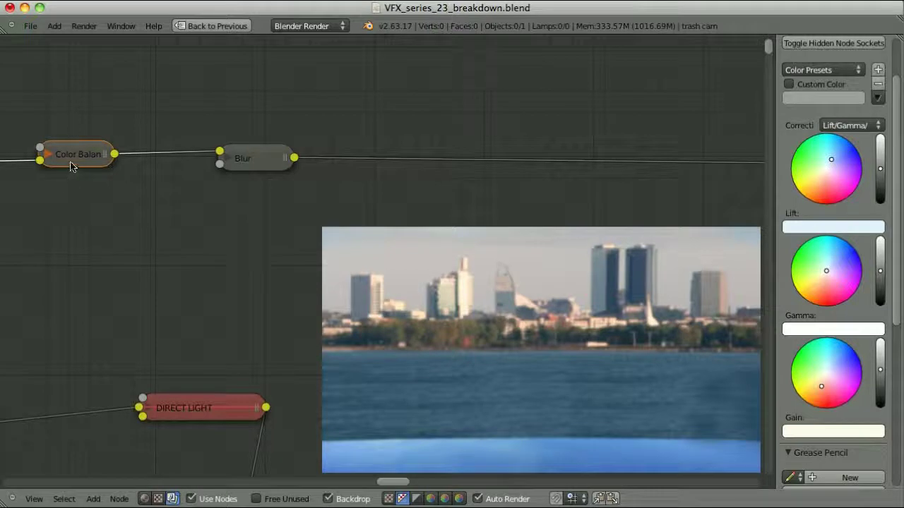
key("g")
right_click(94, 180)
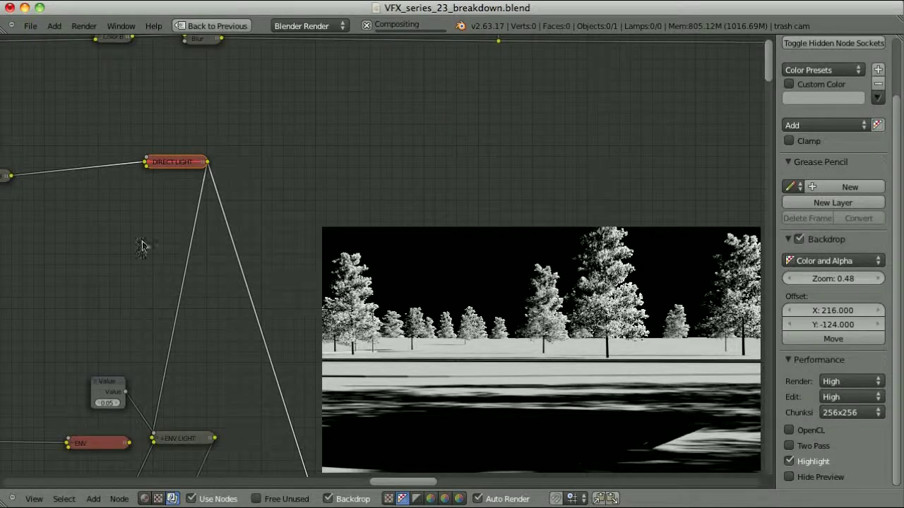
Examine the Diffuse, Color and Divide nodes that feed the background's DIRECT LIGHT branch.
middle_click_drag(159, 254, 559, 333)
scroll(559, 333, "up", 6)
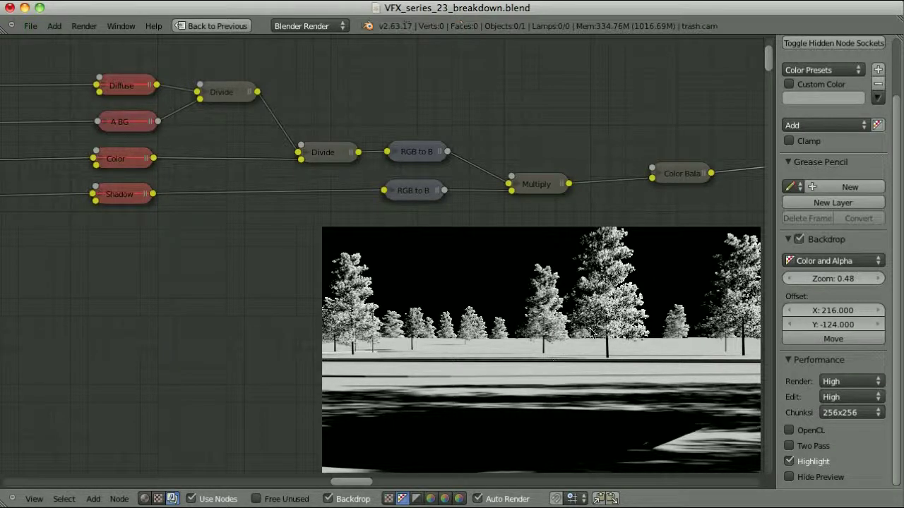
left_click(221, 99)
left_click(119, 90)
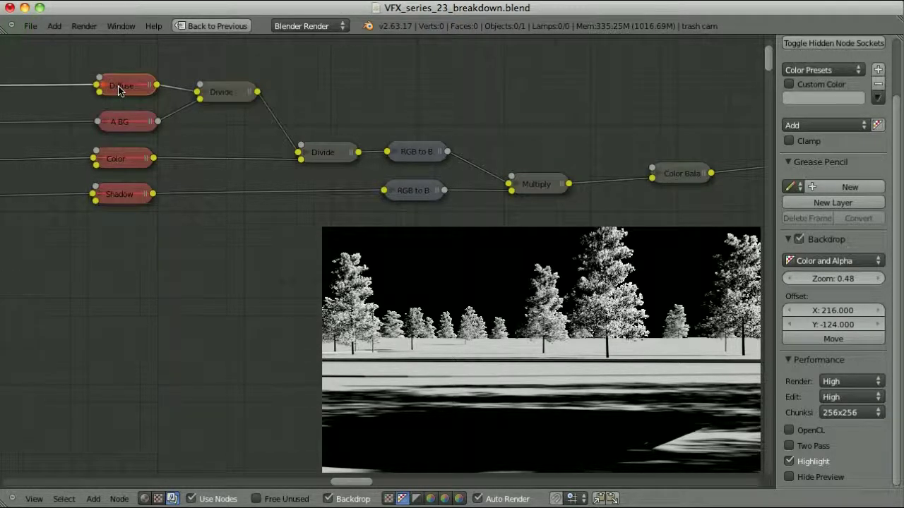
left_click(137, 160)
left_click(323, 152)
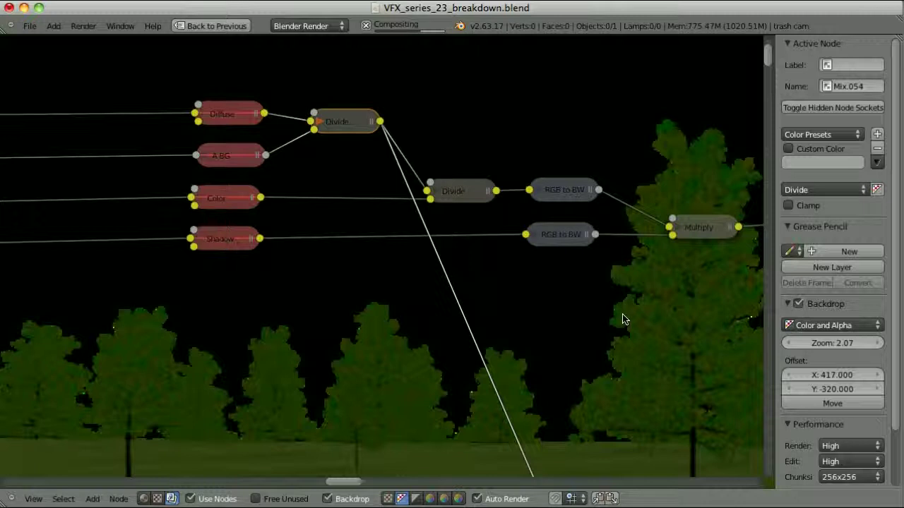
Compare the Diffuse pass with the outputs of both Divide nodes in the backdrop, and fit the backdrop to the editor.
left_click(227, 113, "ctrl+shift")
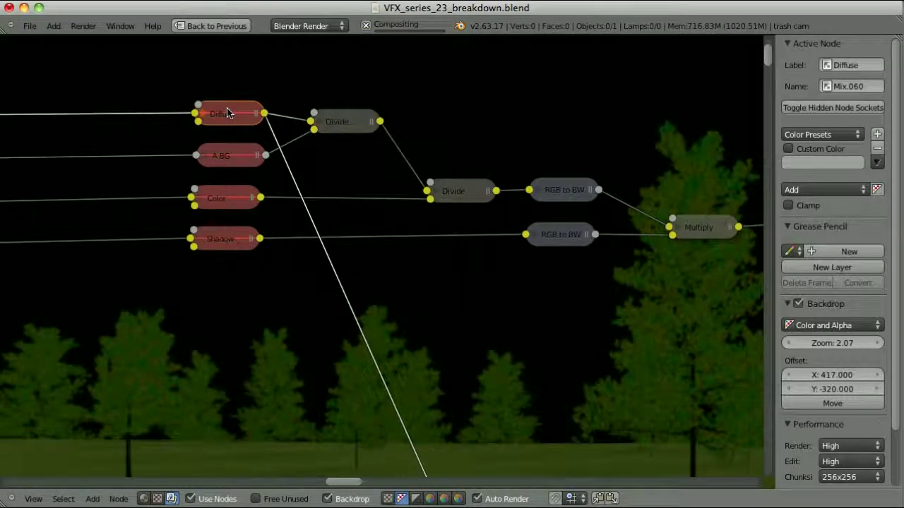
left_click(338, 123, "ctrl+shift")
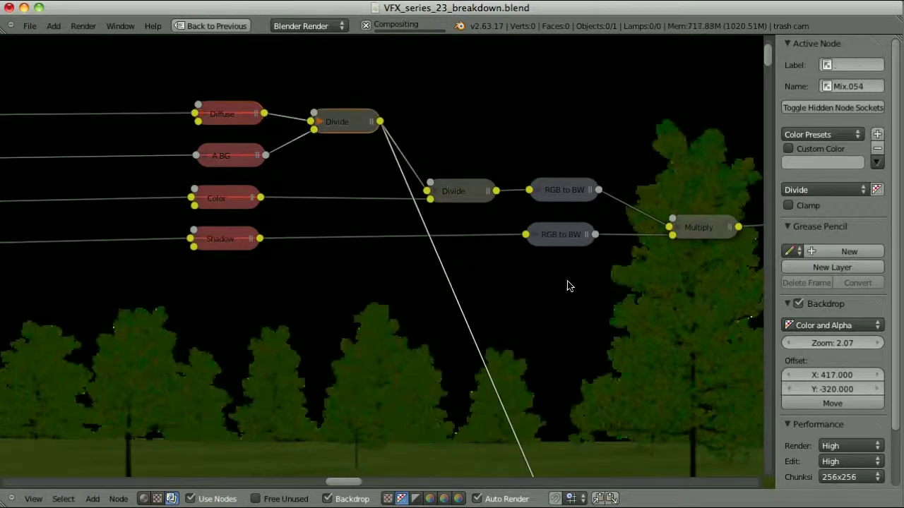
left_click(471, 190, "ctrl+shift")
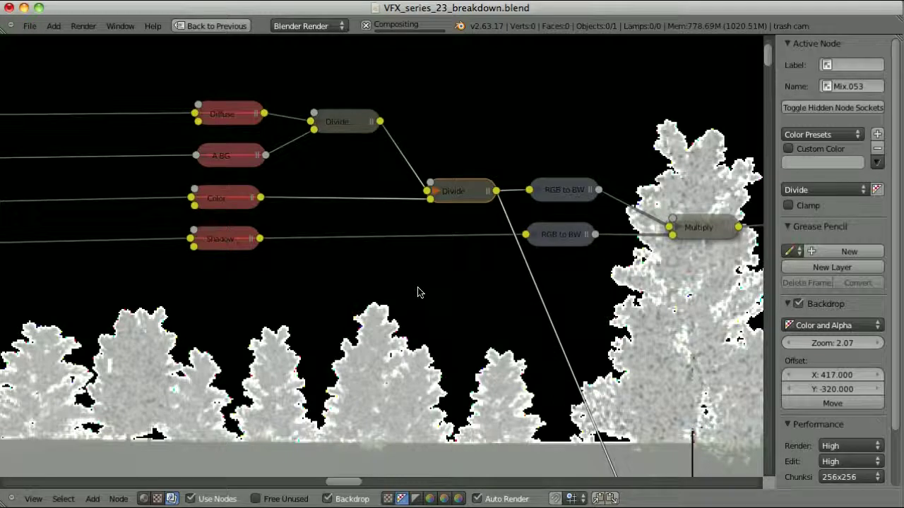
key("Home")
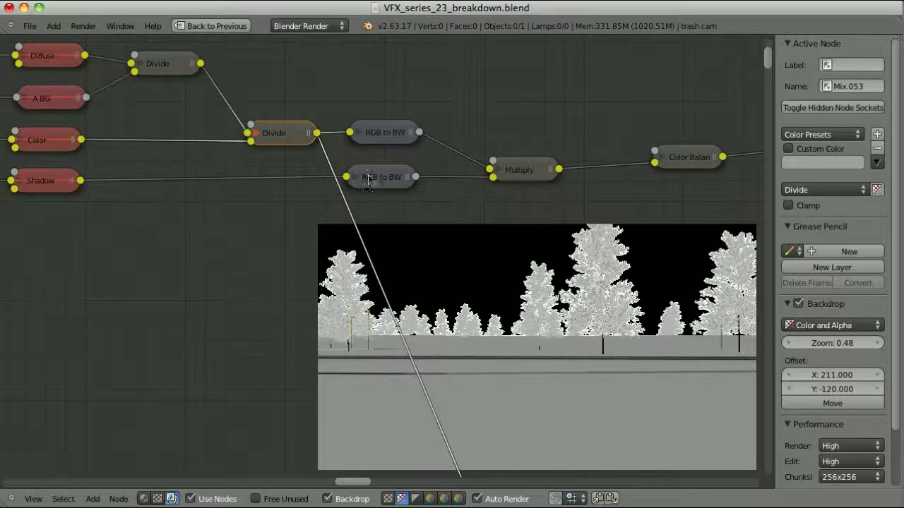
Preview the Shadow pass and the outputs of both RGB to BW nodes in the backdrop.
left_click(394, 135)
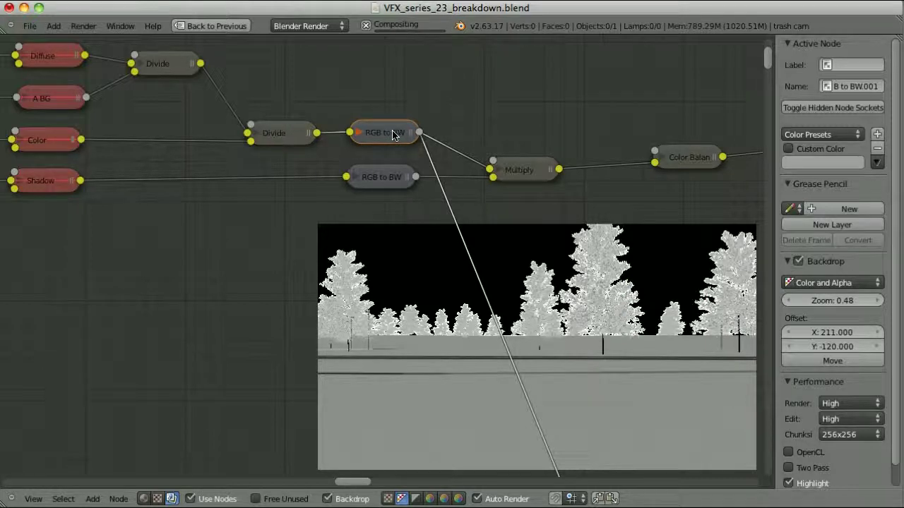
left_click(51, 179, "ctrl+shift")
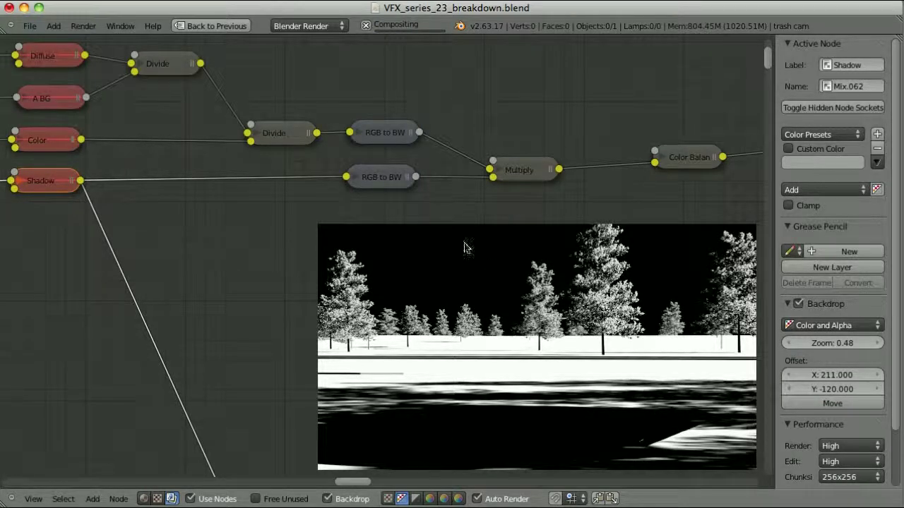
left_click(383, 179, "ctrl+shift")
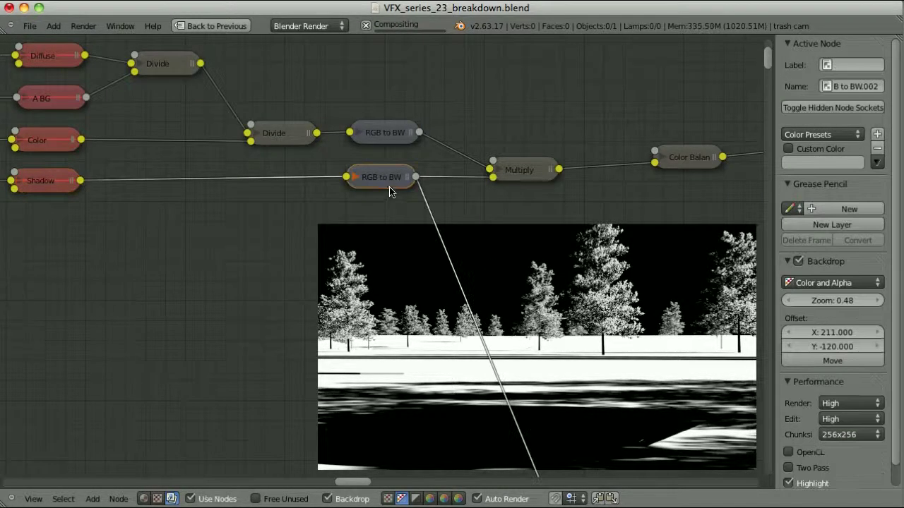
left_click(394, 133, "ctrl+shift")
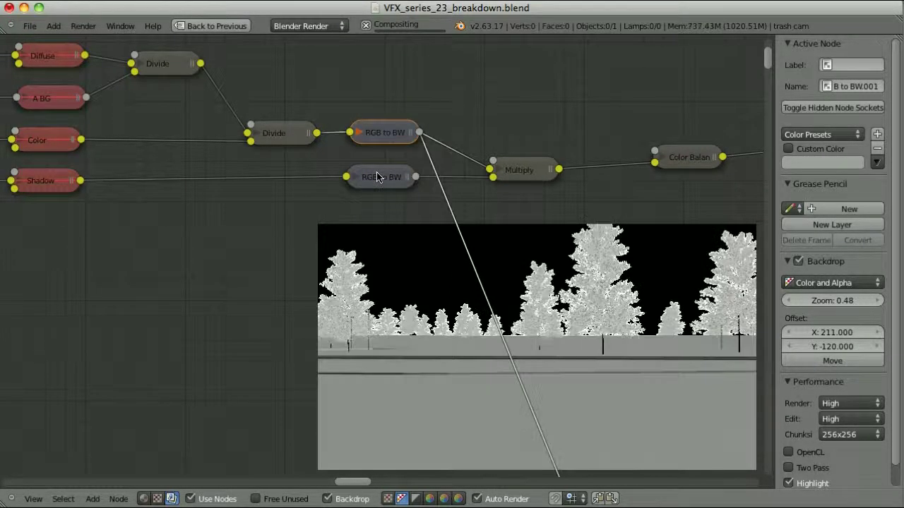
Preview the Shadow branch's RGB to BW, the Multiply and the Color Balance nodes feeding DIRECT LIGHT in the backdrop.
left_click(377, 177, "ctrl+shift")
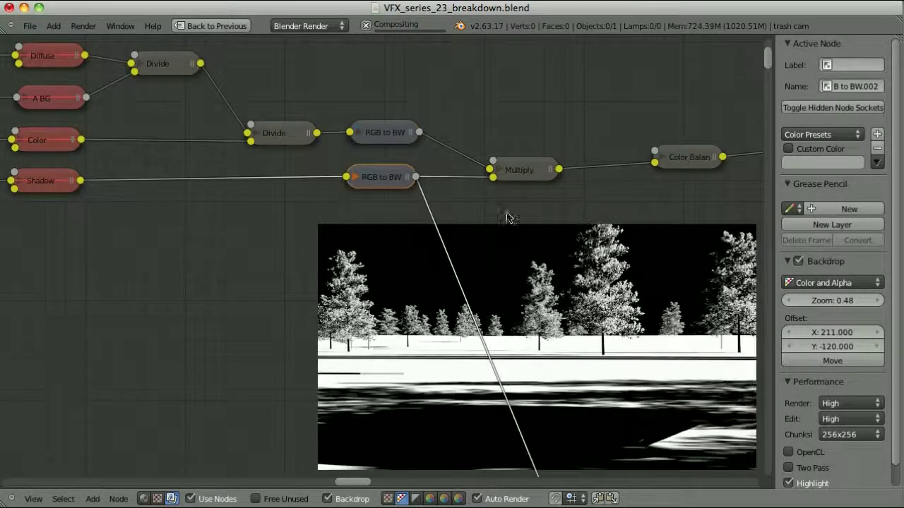
left_click(531, 164, "ctrl+shift")
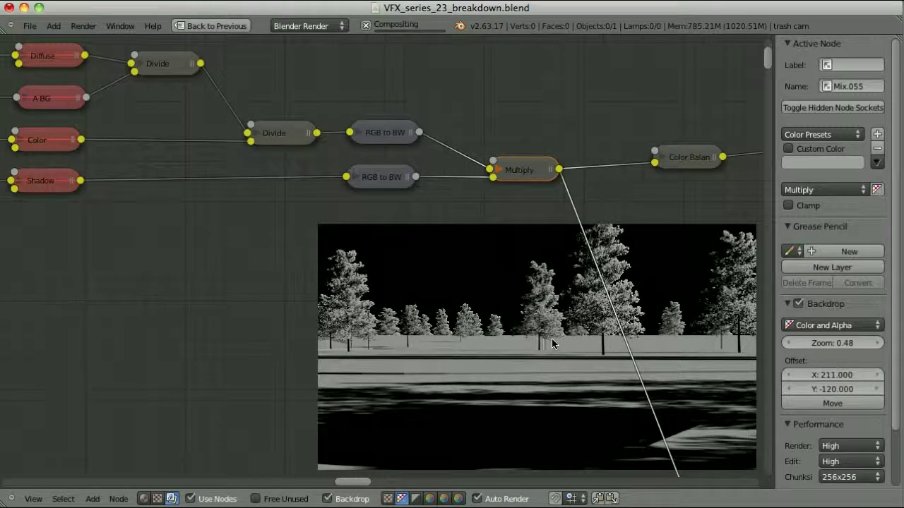
middle_click_drag(667, 189, 349, 143)
left_click(456, 127)
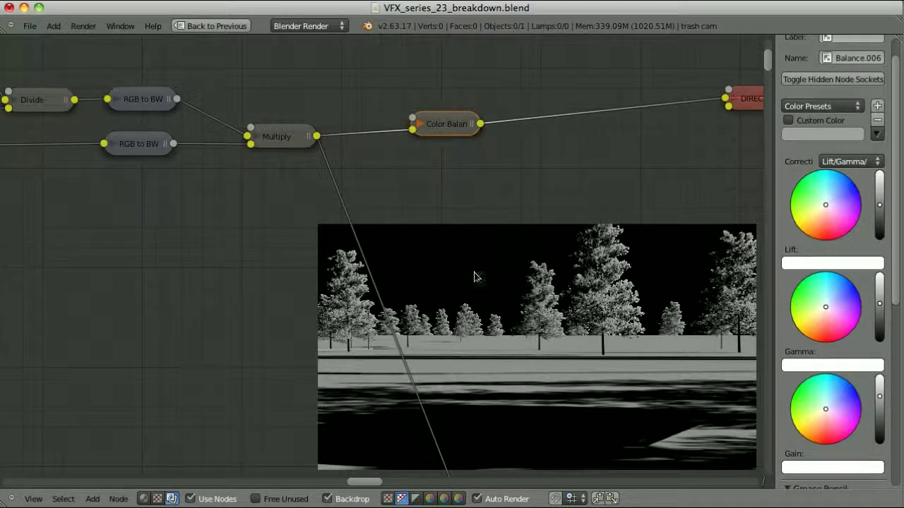
left_click(439, 123, "ctrl+shift")
scroll(512, 230, "down", 3)
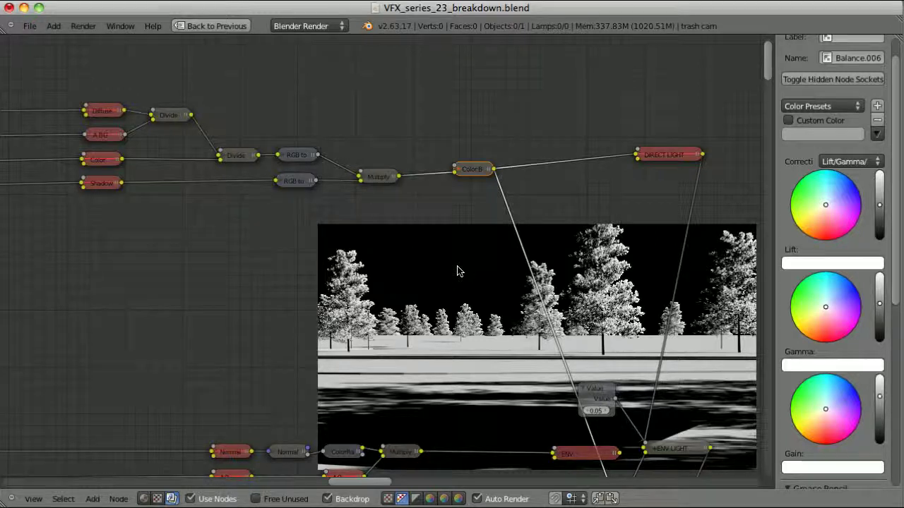
Preview the BG.Env pass and the +ENV LIGHT node in the backdrop.
middle_click_drag(684, 364, 292, 308)
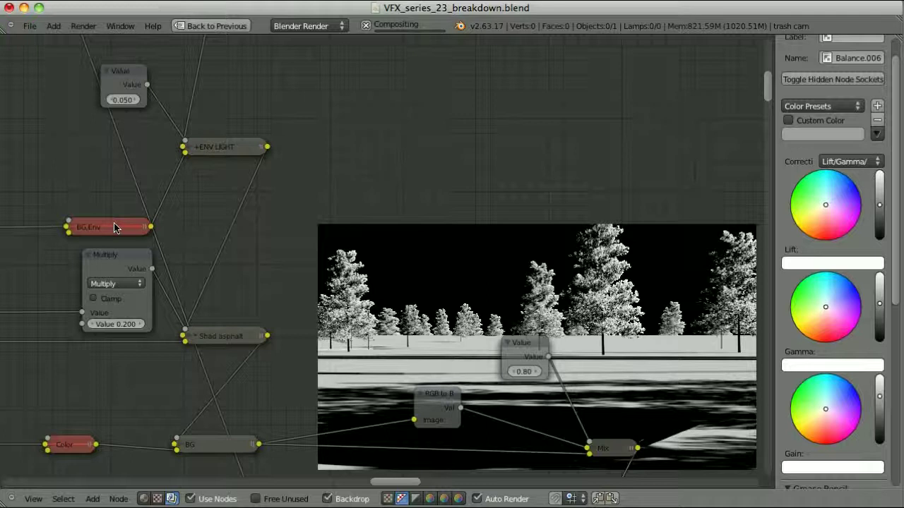
left_click(113, 227, "ctrl+shift")
middle_click_drag(229, 163, 250, 228)
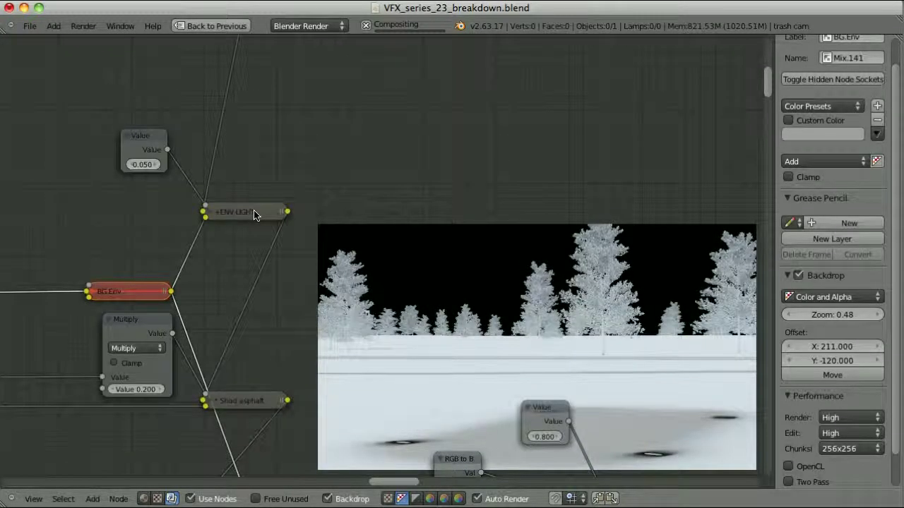
left_click(254, 213, "ctrl+shift")
Preview the background's Color pass and the BG Multiply node that combines it with the lighting.
middle_click_drag(579, 308, 492, 331)
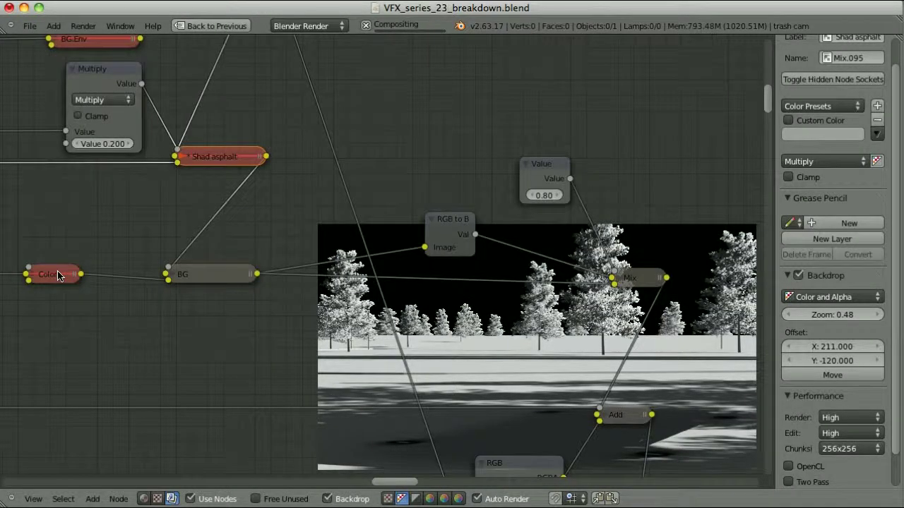
left_click(58, 275, "ctrl+shift")
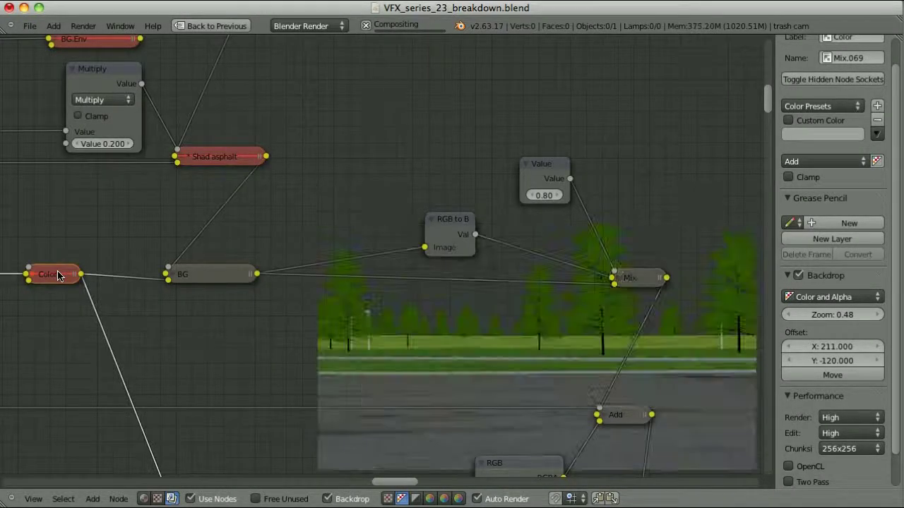
left_click(221, 275, "ctrl+shift")
middle_click_drag(221, 276, 277, 329)
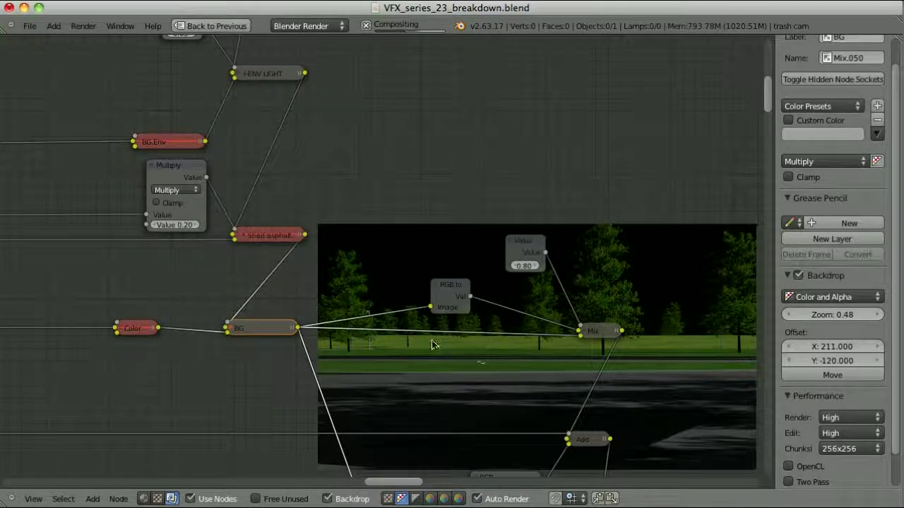
Preview the Shad * AO, Shad asphalt and +ENV LIGHT nodes and the asphalt mask's Multiply node, toggling the Multiply node's mute.
scroll(483, 403, "up", 2)
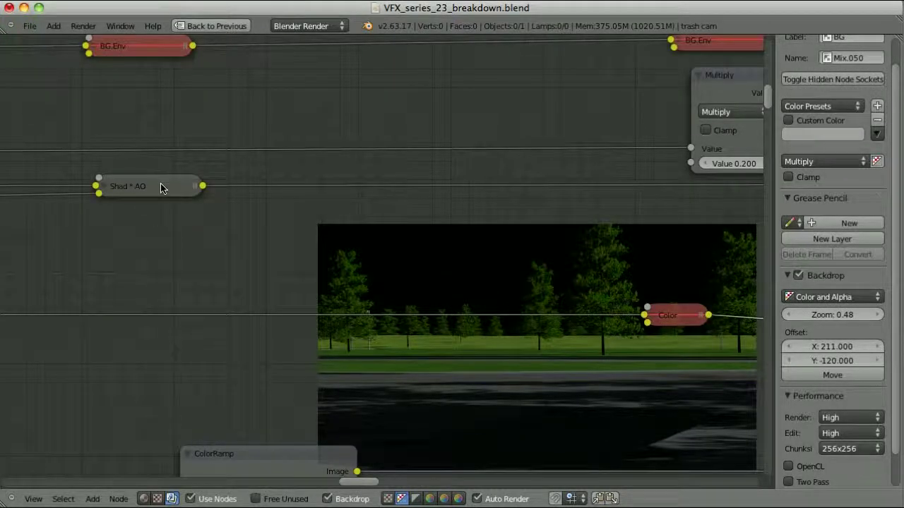
left_click(161, 188, "ctrl+shift")
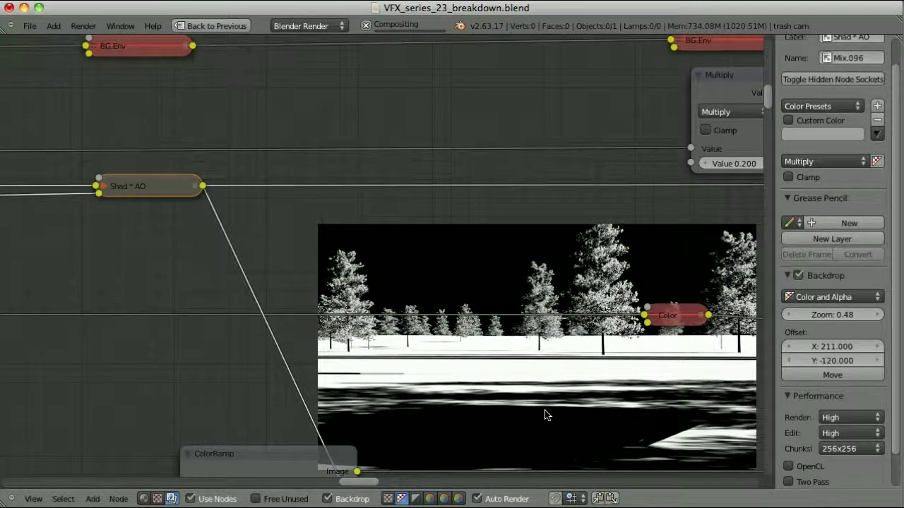
scroll(586, 413, "down", 3)
left_click(414, 190, "ctrl+shift")
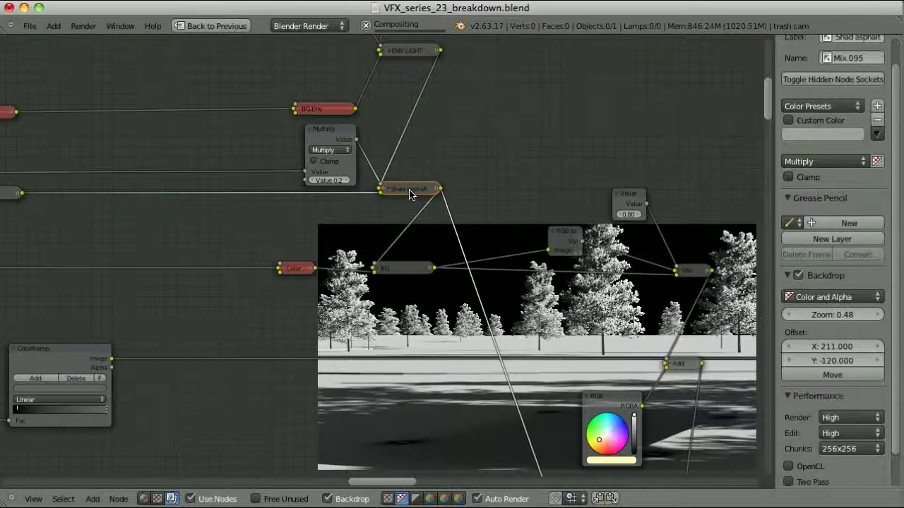
left_click(416, 54, "ctrl+shift")
middle_click_drag(487, 78, 608, 40)
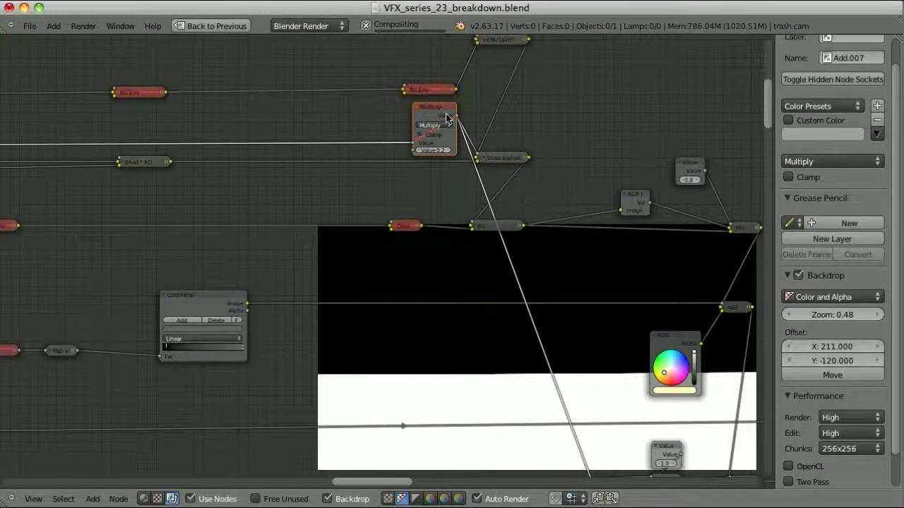
key("m")
Compare the BG node's output with the Mix node that blends in its RGB to BW version by the 0.80 Value.
scroll(430, 148, "up", 2)
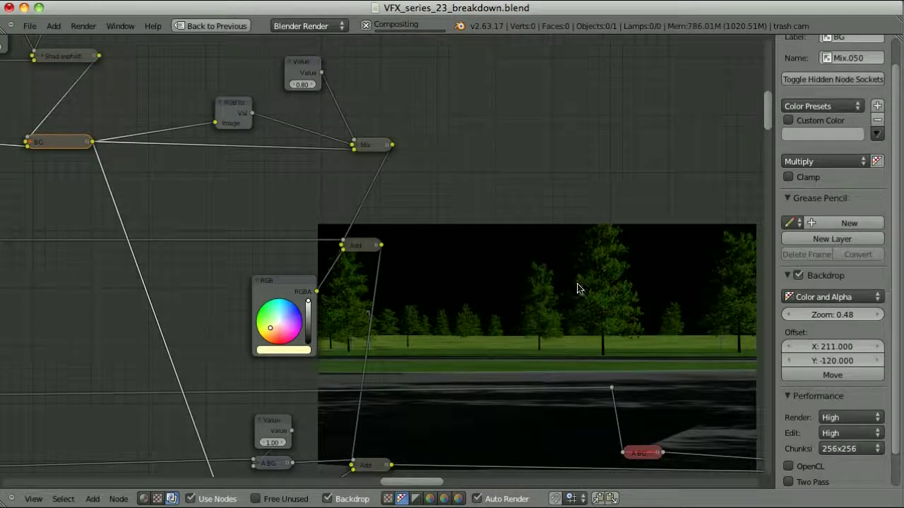
scroll(343, 175, "down", 1)
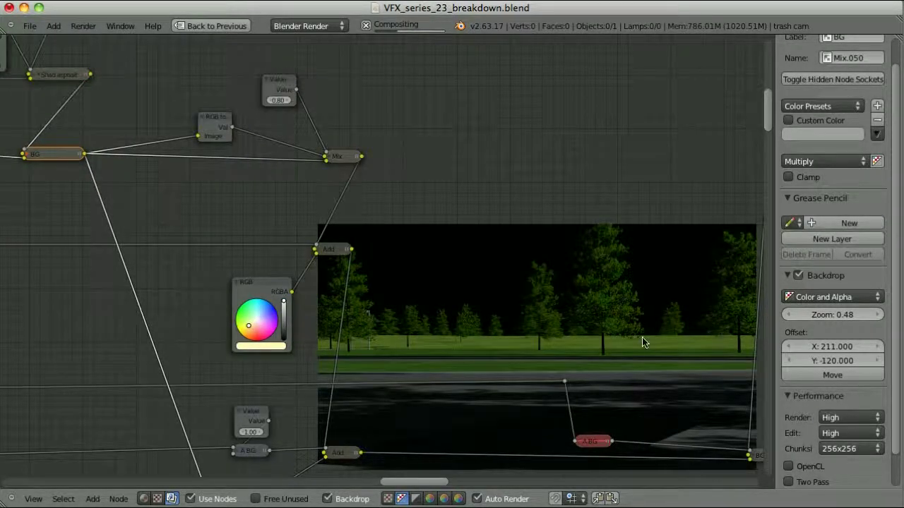
scroll(381, 157, "up", 1)
left_click(341, 156)
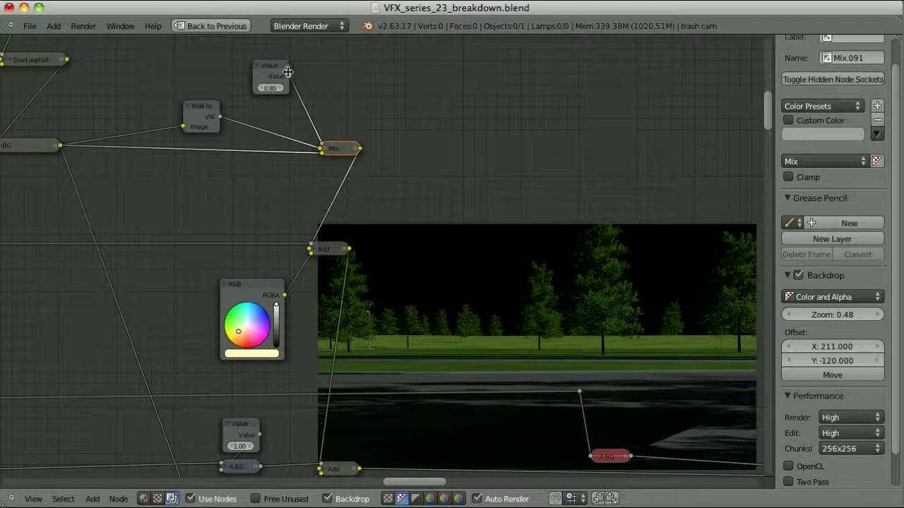
middle_click_drag(341, 152, 303, 150)
left_click(303, 149, "ctrl+shift")
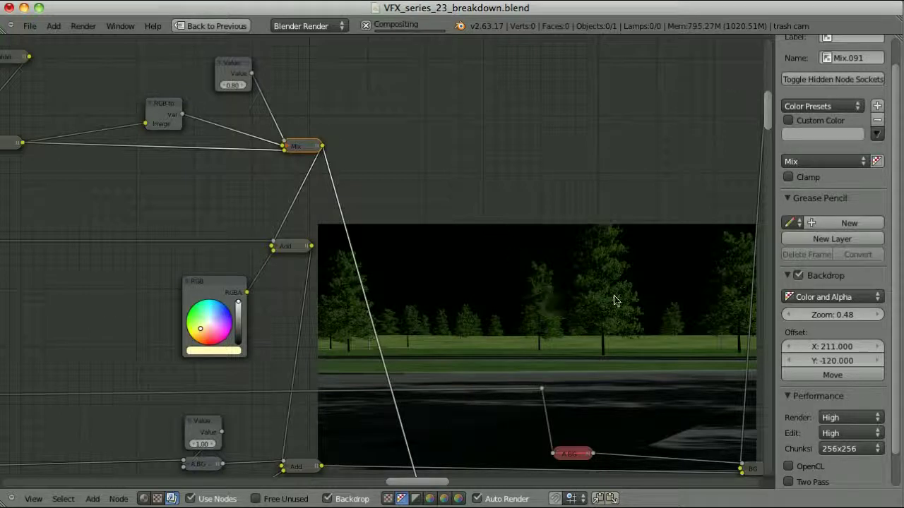
middle_click_drag(613, 300, 588, 247)
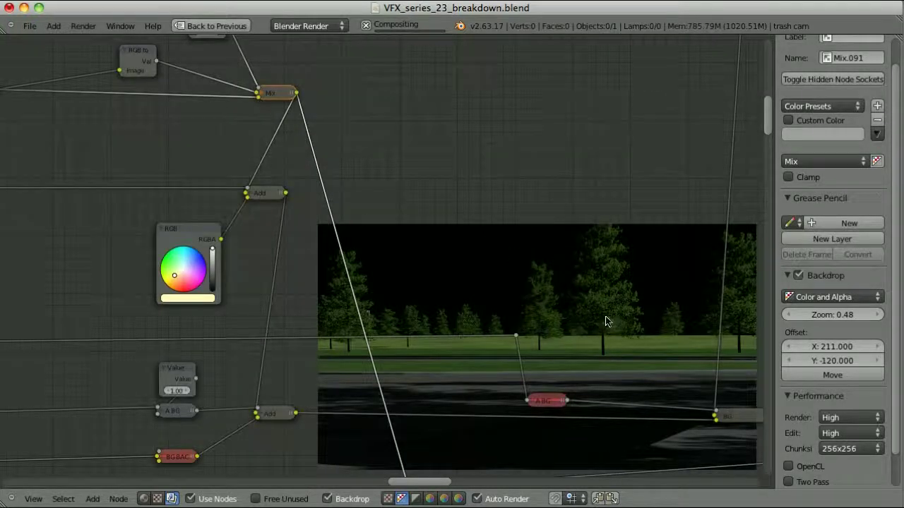
Preview the haze Add node, expand it to check its inputs, collapse it and inspect the attached RGB colour node.
left_click(261, 200, "ctrl+shift")
key("h")
scroll(281, 197, "up", 10)
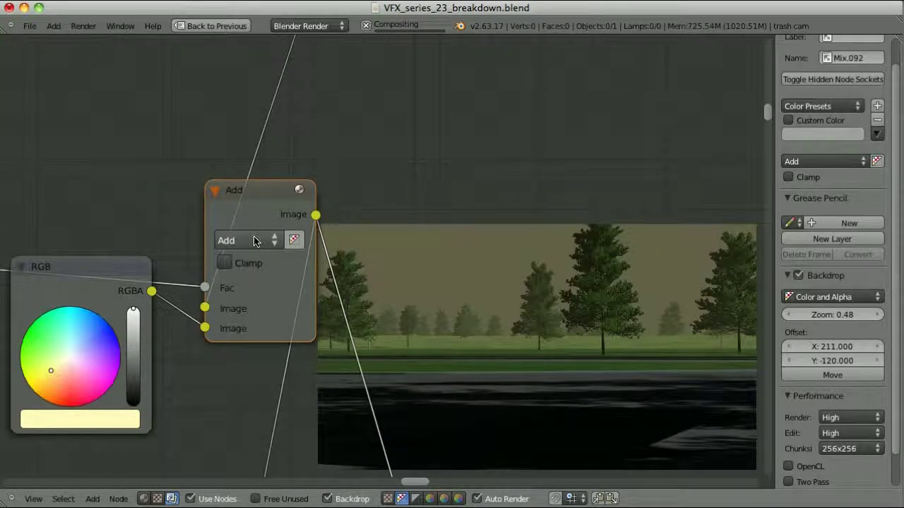
key("h")
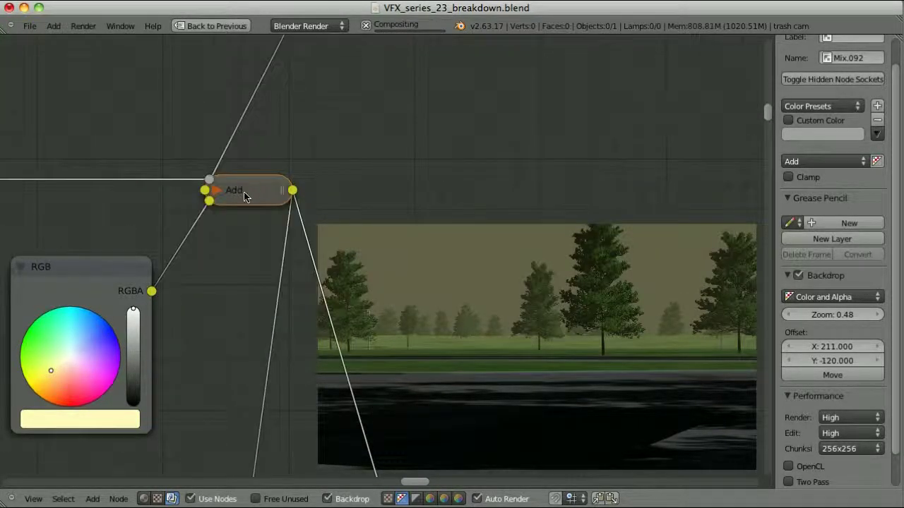
left_click(96, 267)
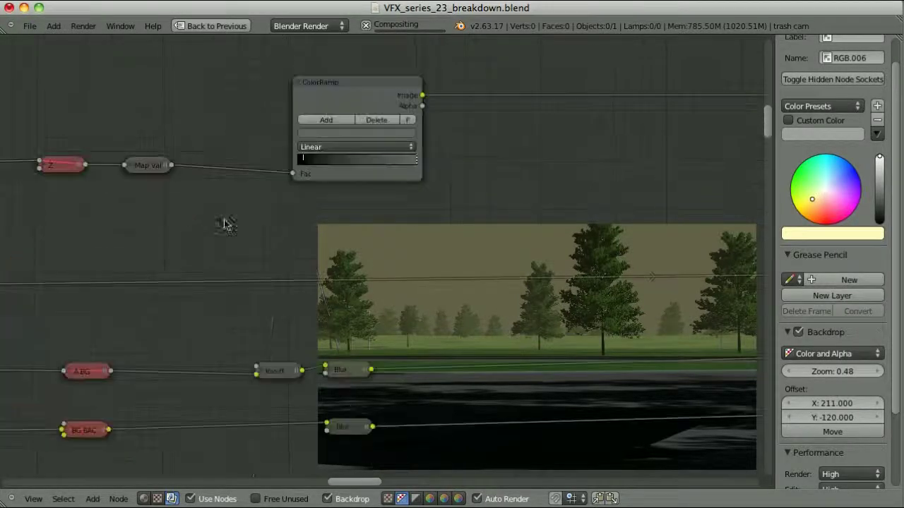
Check the Map Value settings on the Z pass and preview the Map Value and ColorRamp outputs in the backdrop.
left_click(151, 167)
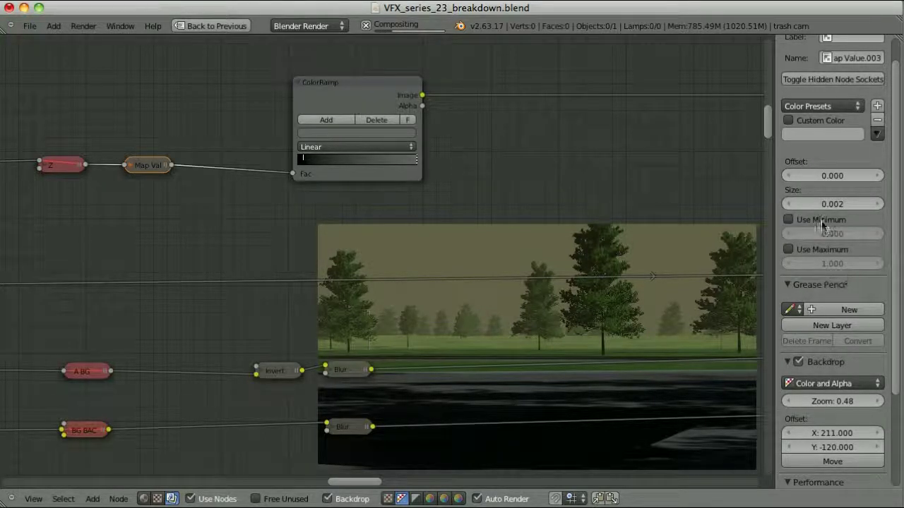
left_click(151, 165, "ctrl+shift")
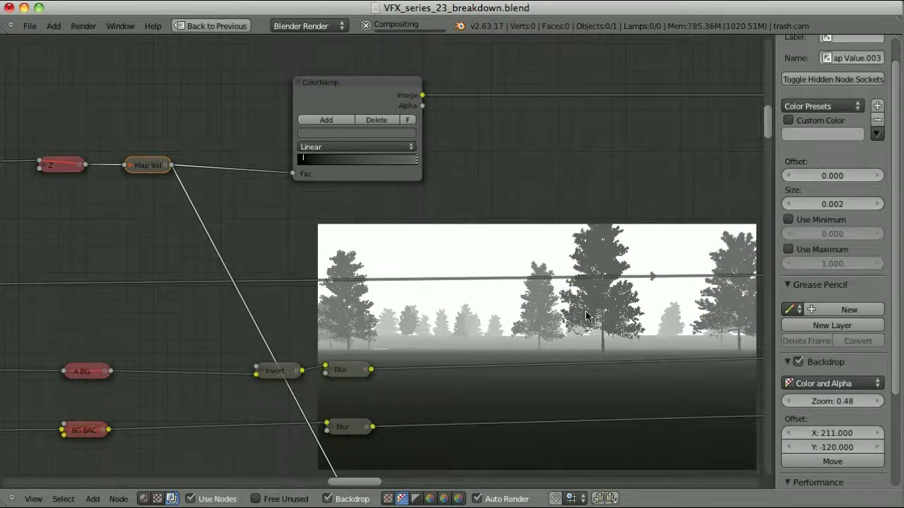
left_click(366, 88, "ctrl+shift")
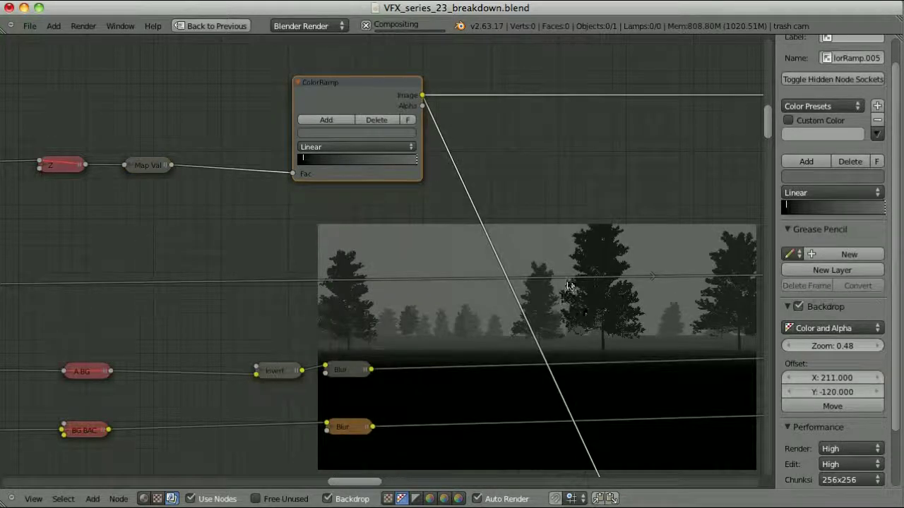
scroll(587, 317, "down", 2)
middle_click_drag(689, 201, 223, 245)
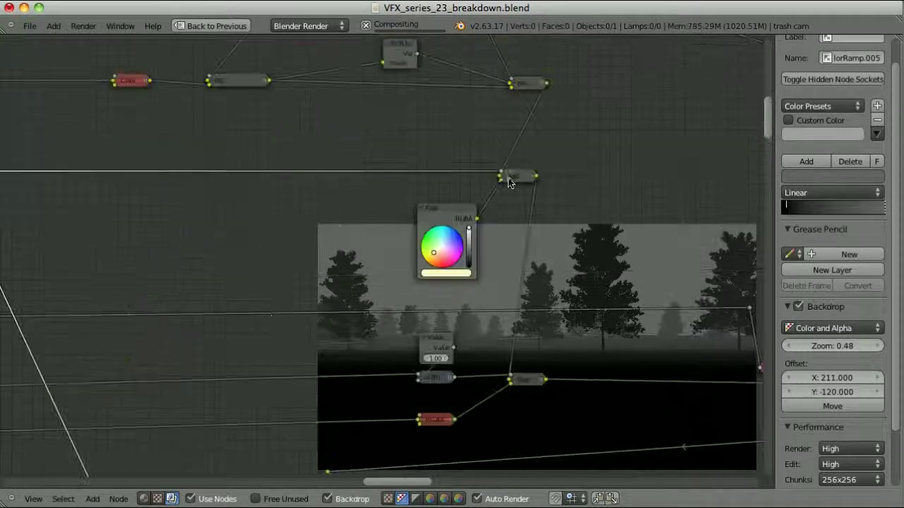
Preview the haze Add node again and examine the BG Mix node that places the trees over the sky.
left_click(513, 180)
middle_click_drag(612, 198, 342, 197)
left_click(245, 176, "ctrl+shift")
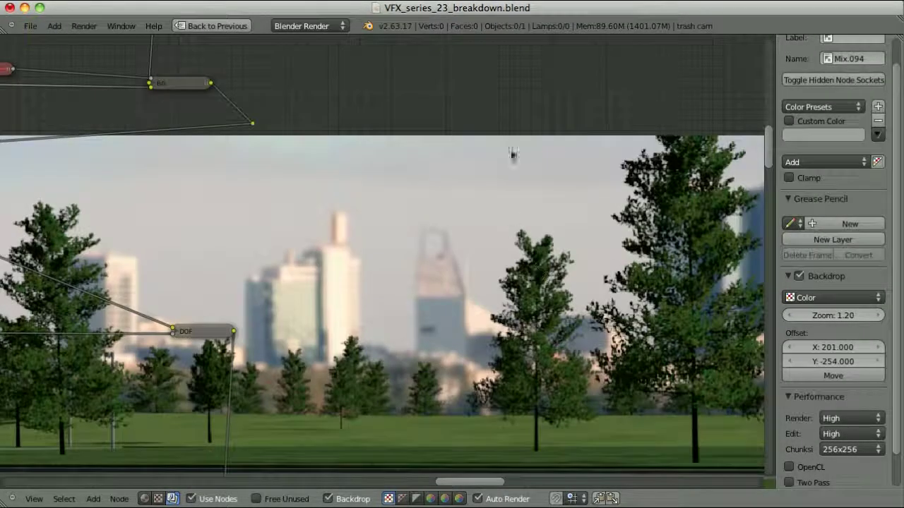
left_click(187, 83)
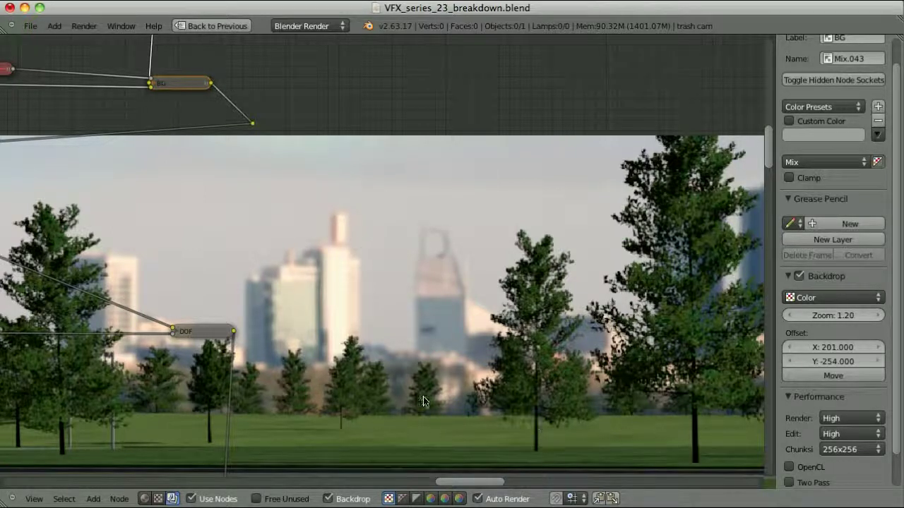
middle_click_drag(127, 134, 147, 114)
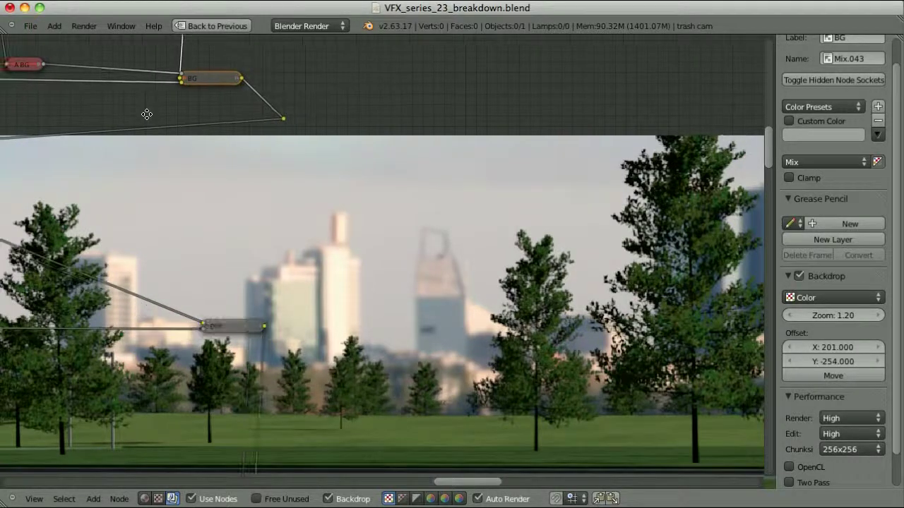
Preview the A BG, Invert, Blur and Multiply nodes that build the tree edge mask, and check the Blur settings.
left_click(30, 66, "ctrl+shift")
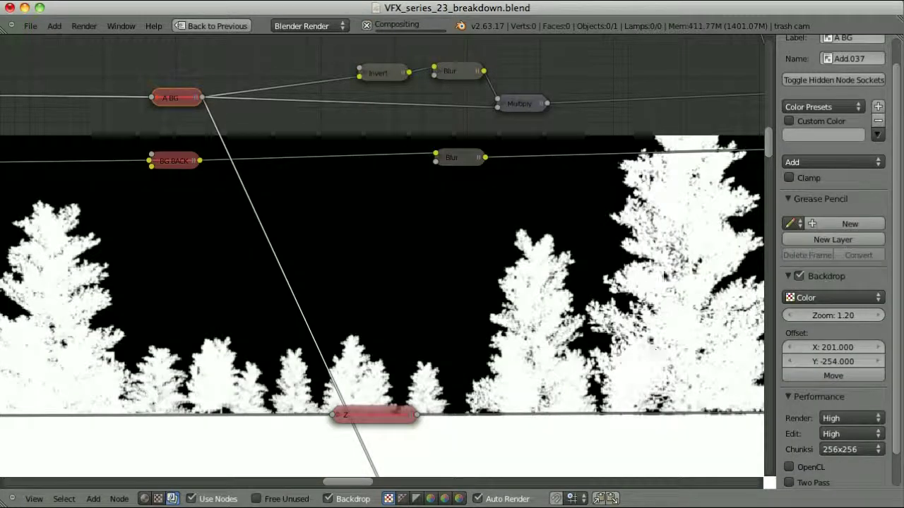
left_click(391, 74, "ctrl+shift")
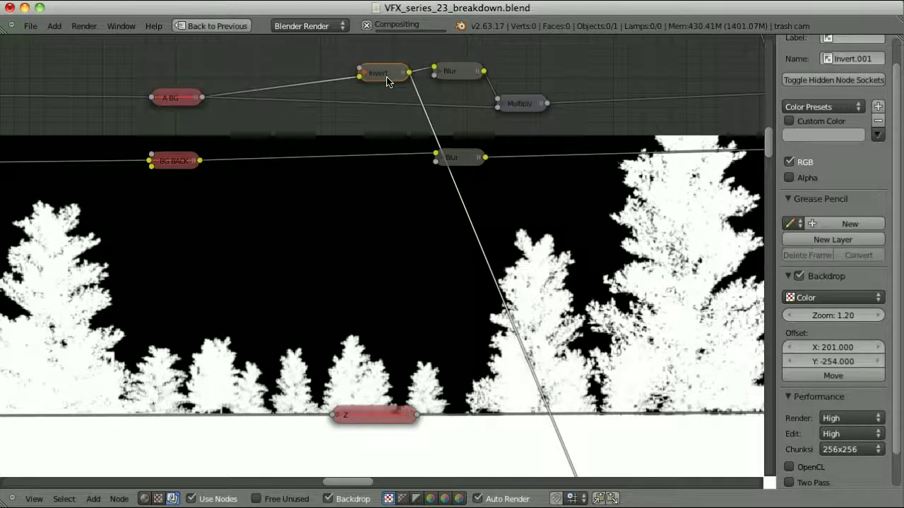
left_click(455, 73, "ctrl+shift")
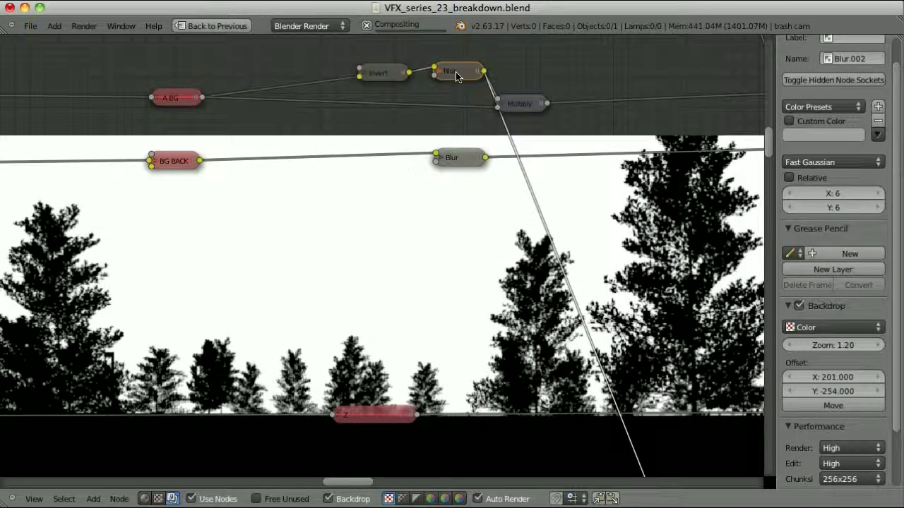
left_click(522, 106, "ctrl+shift")
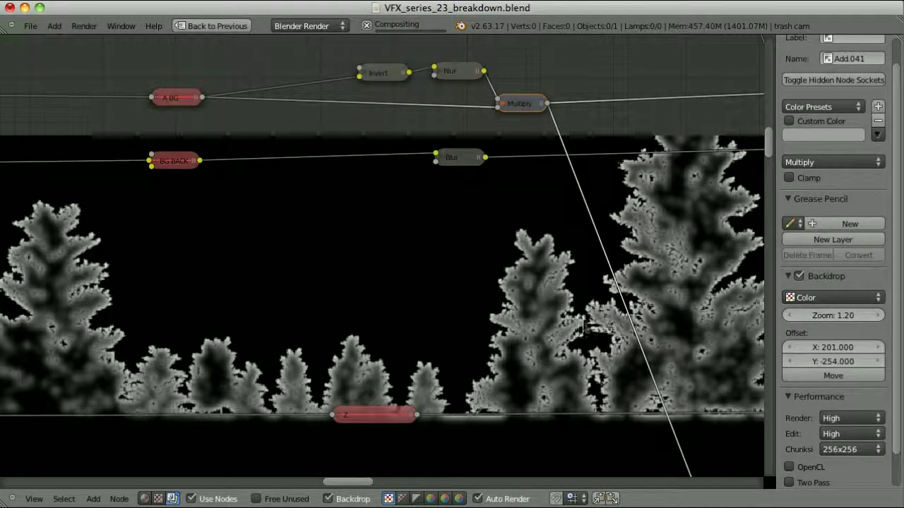
left_click(452, 73)
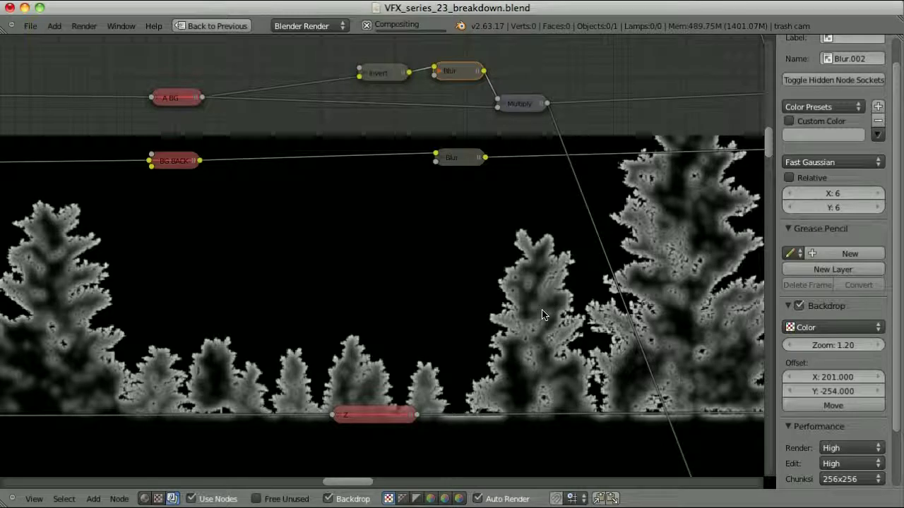
Preview the Blur node on the BG BACK pass and examine the Add node that adds it to the background.
left_click(467, 163, "ctrl+shift")
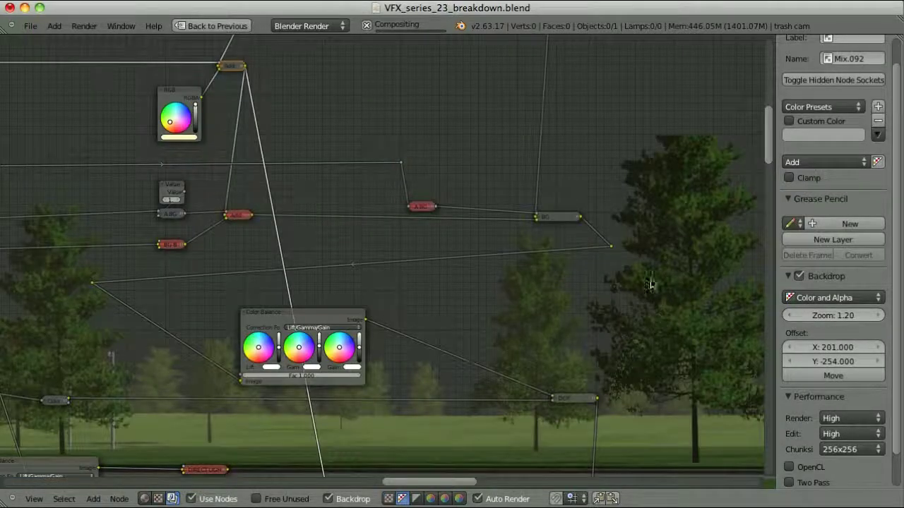
scroll(662, 217, "up", 7)
middle_click_drag(128, 190, 249, 134)
left_click(385, 147)
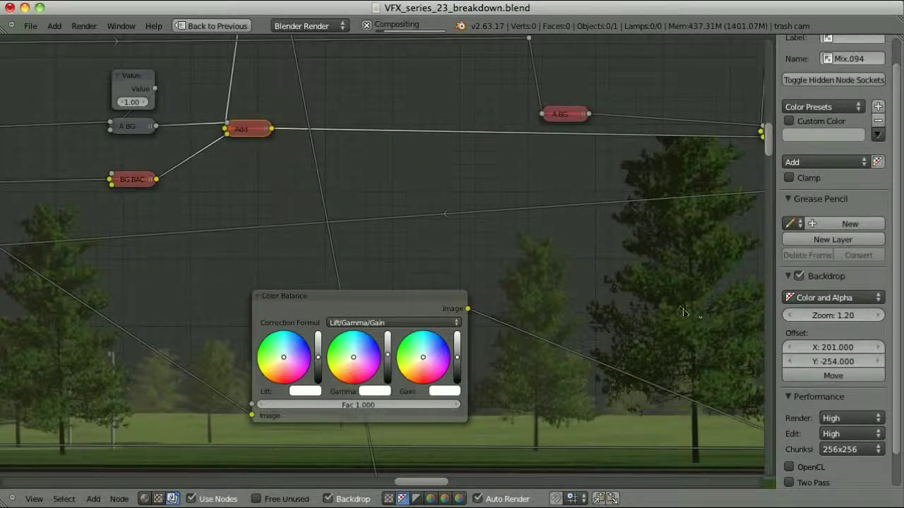
Preview the BG BACK node and the light-wrap Add node in the backdrop, then follow the chain to BG, Color Balance and DOF.
left_click(133, 181, "ctrl+shift")
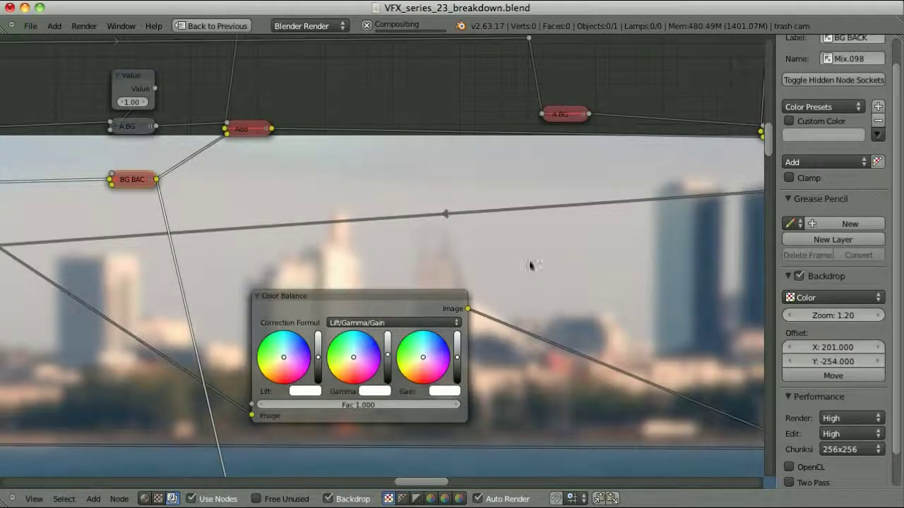
left_click(127, 126, "ctrl+shift")
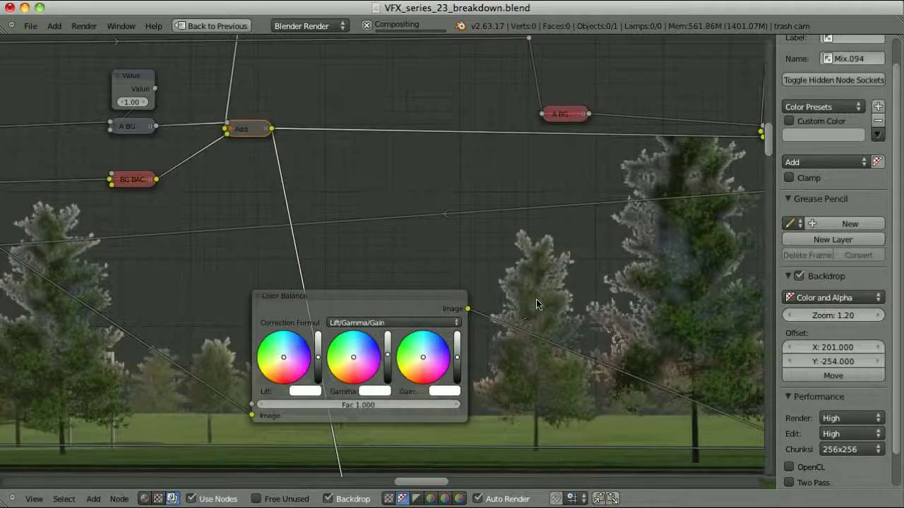
middle_click_drag(594, 312, 547, 307)
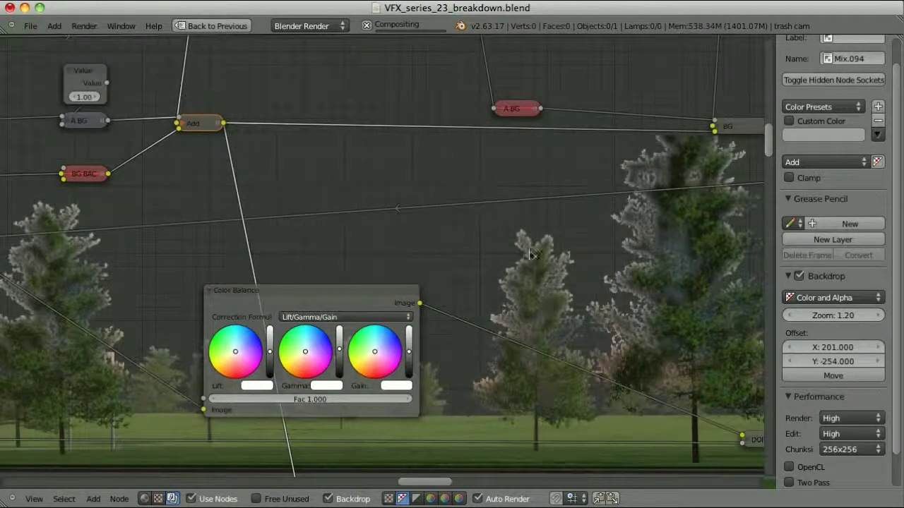
middle_click_drag(757, 298, 657, 275)
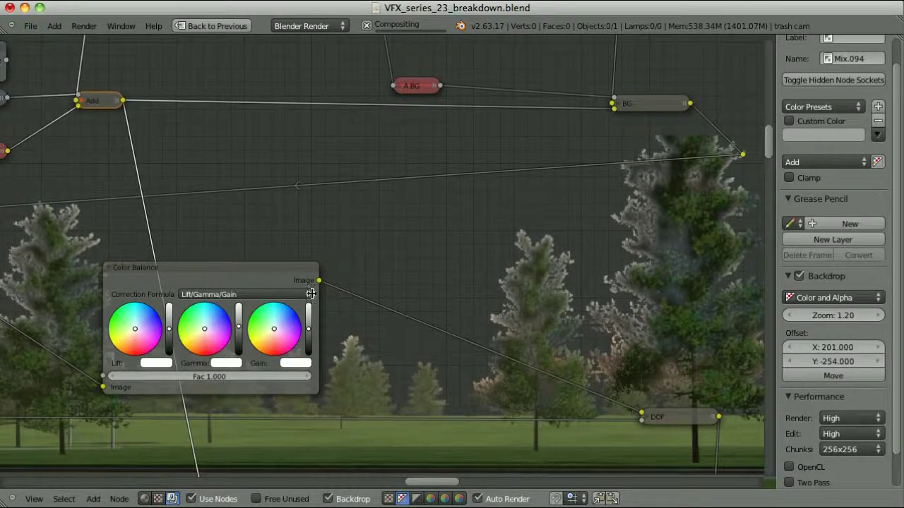
left_click(258, 275, "ctrl+shift")
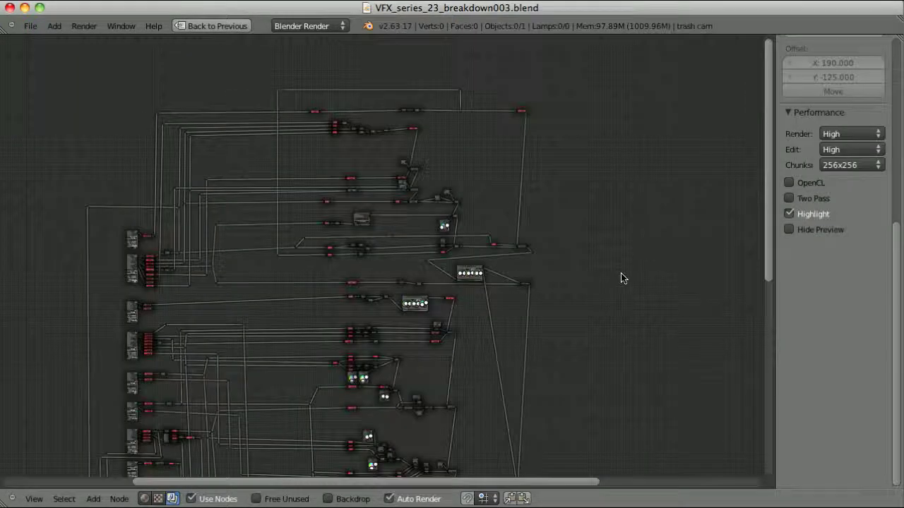
Outline the upper background section of the node tree with the grease pencil and undo the drawing.
middle_click_drag(603, 412, 611, 384)
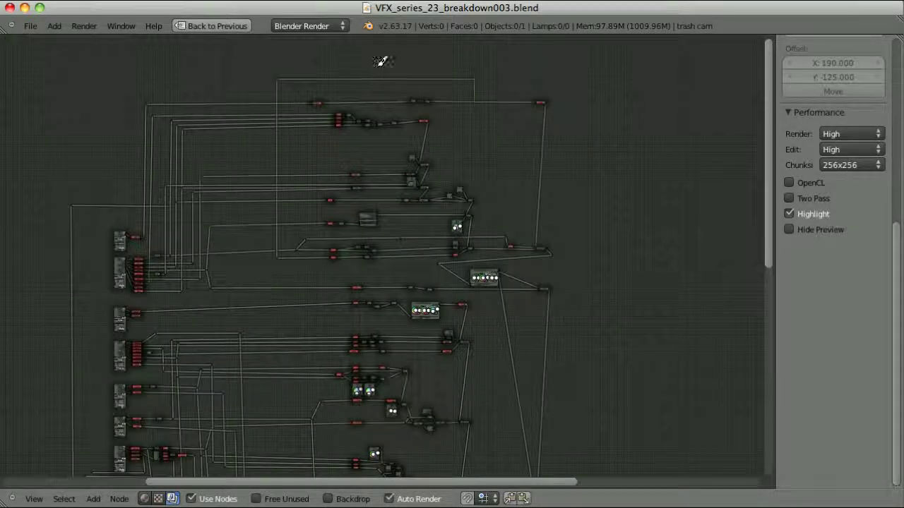
mouse_move(381, 62)
left_mouse_down()
mouse_move(258, 97)
mouse_move(313, 256)
mouse_move(485, 281)
mouse_move(573, 240)
left_mouse_up()
left_click_drag(593, 165, 315, 57)
key("ctrl+z")
Locate the light-wrap branch and select its A BG and Invert nodes for examination.
scroll(330, 257, "up", 7)
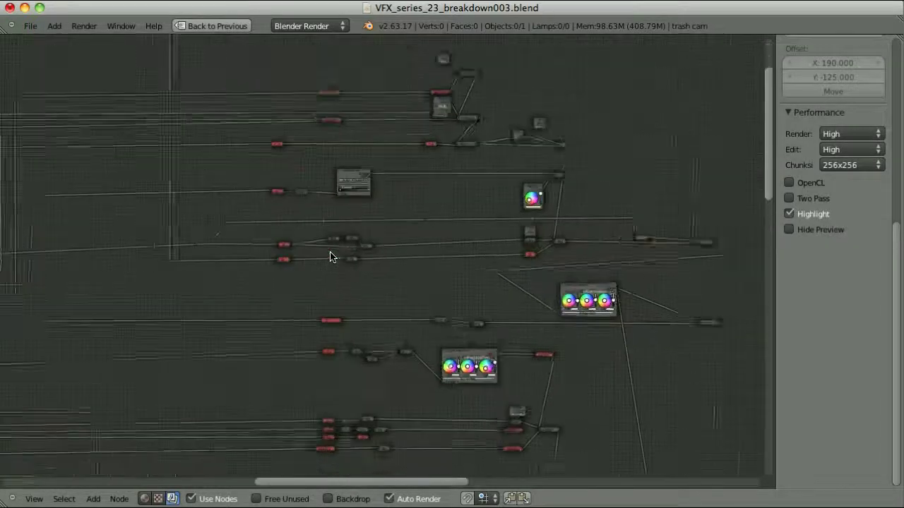
scroll(329, 256, "up", 2)
right_click(248, 243)
scroll(257, 255, "up", 1)
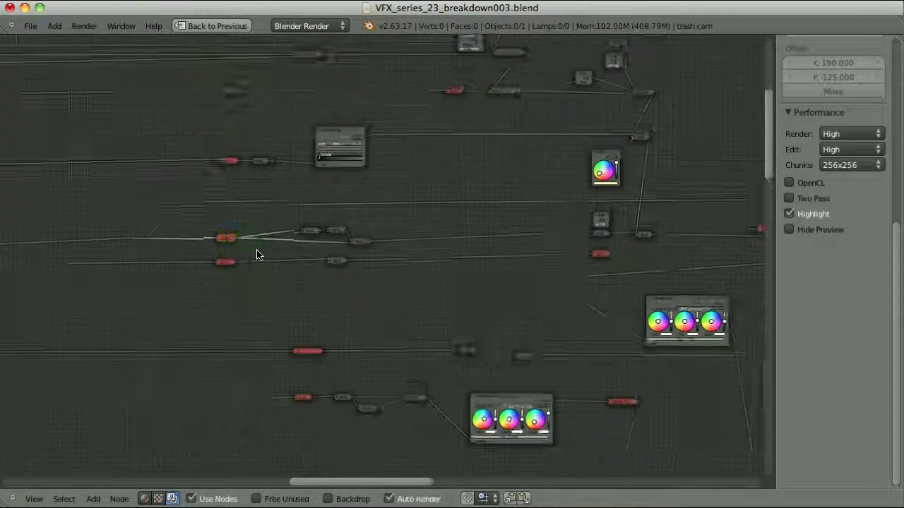
scroll(258, 256, "up", 5)
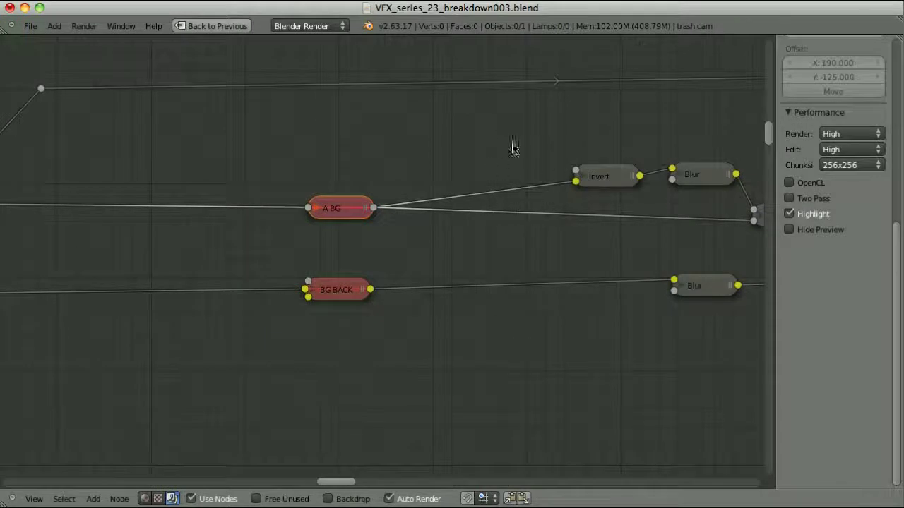
right_click(612, 182)
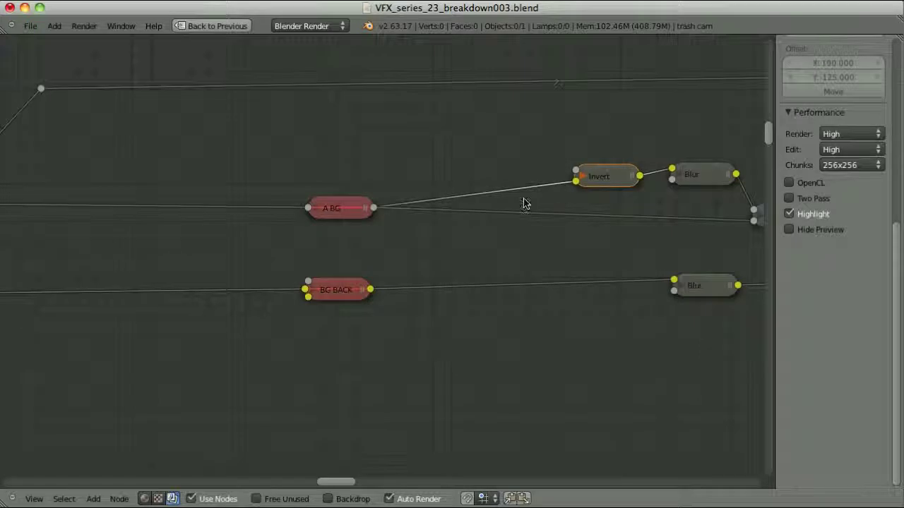
Trace the A BG connection back to the render layer nodes and return to the light-wrap branch.
scroll(392, 209, "down", 2)
scroll(393, 209, "down", 6)
middle_click_drag(378, 246, 515, 212)
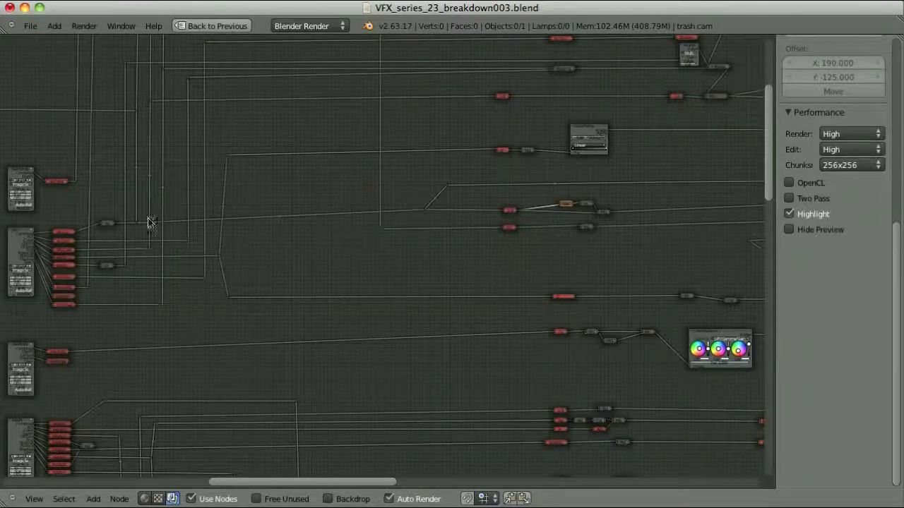
scroll(567, 234, "up", 5)
middle_click_drag(633, 244, 85, 394)
scroll(403, 307, "down", 1)
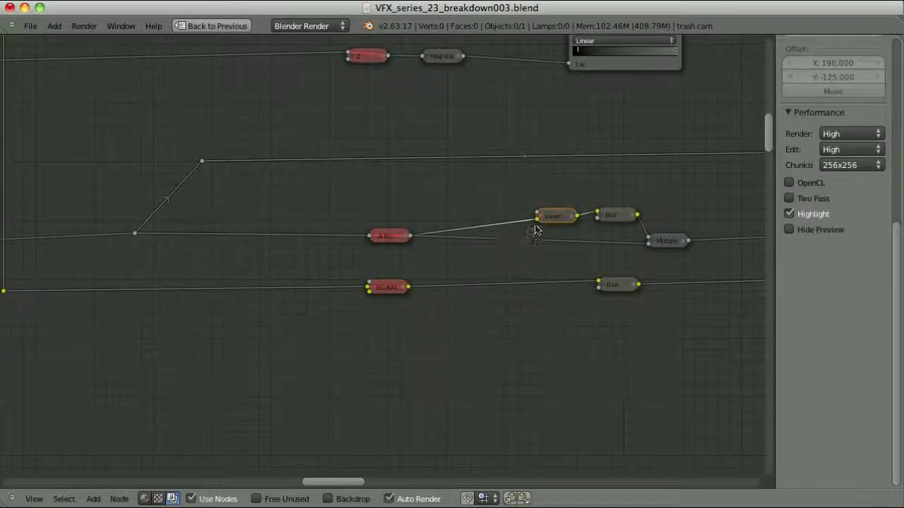
Check the properties of the A BG math node and of the Invert node.
right_click(397, 237)
scroll(403, 249, "up", 3)
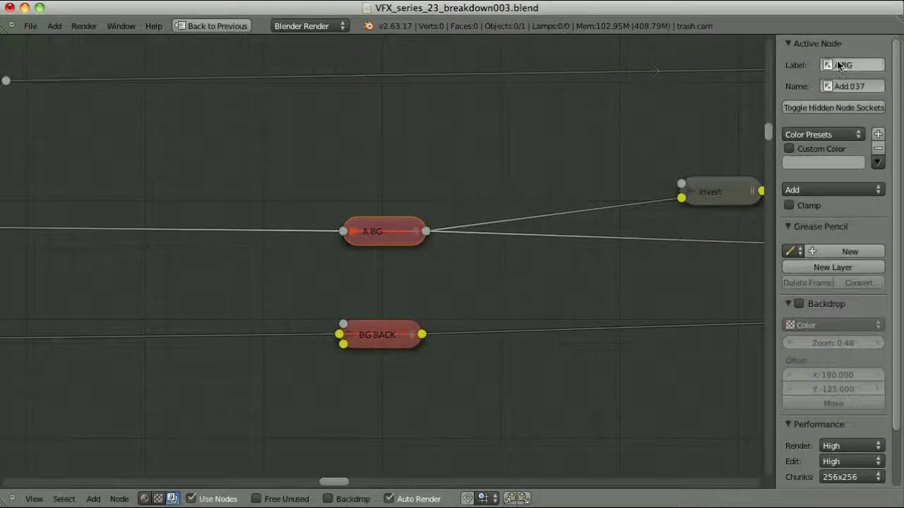
right_click(706, 197)
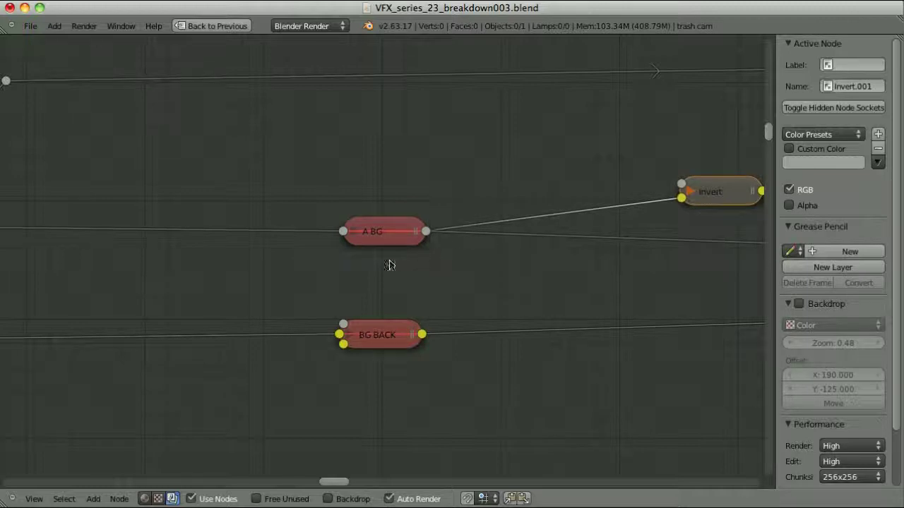
scroll(374, 236, "up", 2)
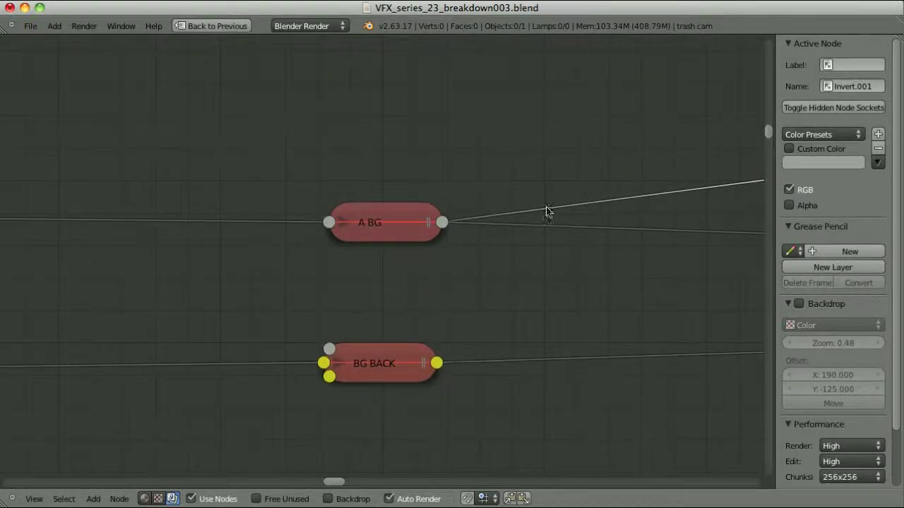
Circle the DOF node with the grease pencil in the node tree overview, then clear the mark.
scroll(547, 205, "down", 8)
mouse_move(431, 239)
left_mouse_down()
mouse_move(412, 252)
mouse_move(436, 233)
left_mouse_up()
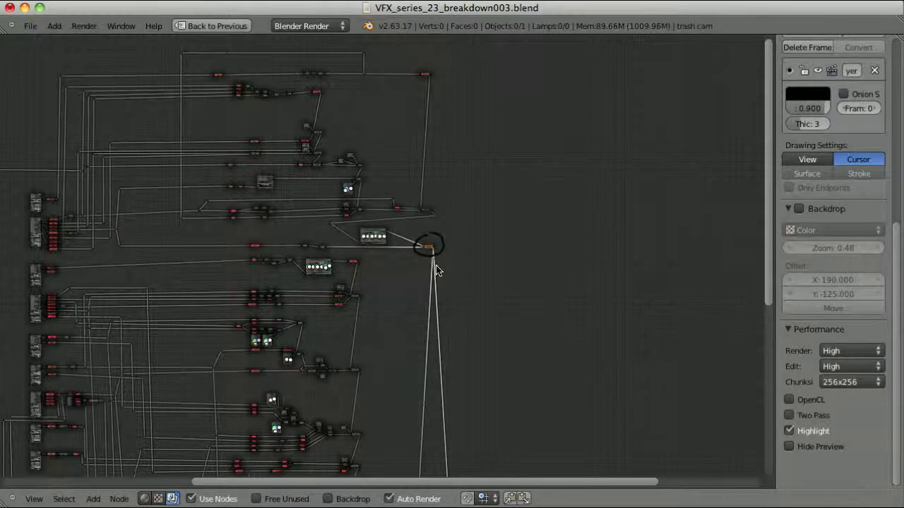
scroll(435, 266, "up", 4)
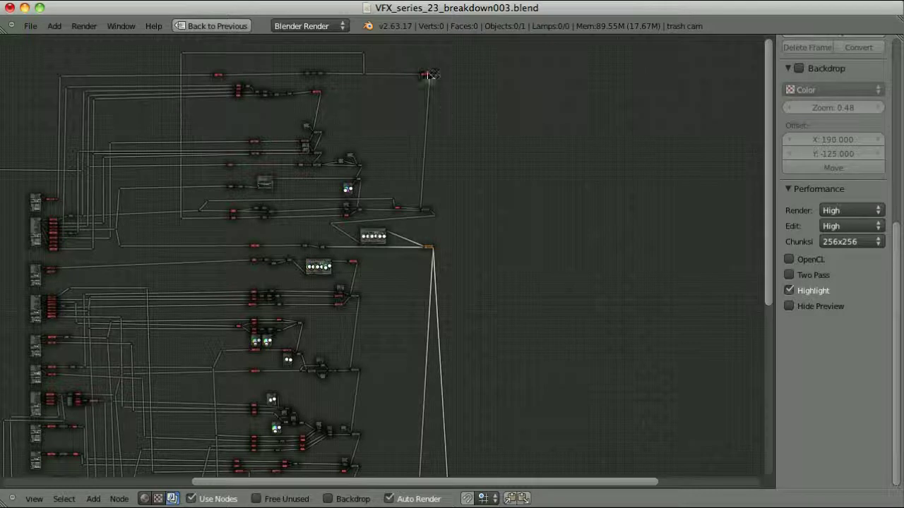
Draw a downward arrow beside the background chain and circle its top node, the BG node and the DOF node.
mouse_move(449, 67)
left_mouse_down()
mouse_move(449, 181)
mouse_move(461, 227)
left_mouse_up()
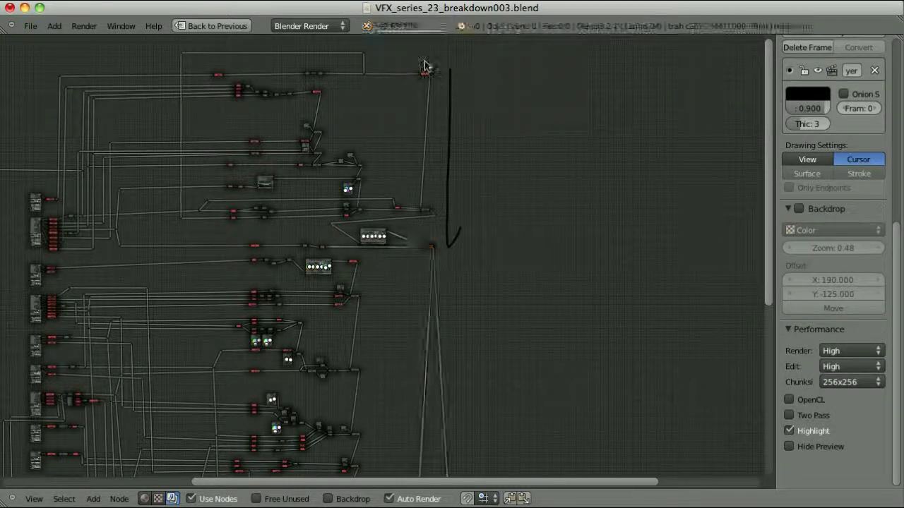
left_click_drag(441, 88, 434, 51)
mouse_move(425, 187)
left_mouse_down()
mouse_move(414, 195)
mouse_move(417, 210)
mouse_move(430, 212)
mouse_move(432, 199)
mouse_move(441, 235)
left_mouse_up()
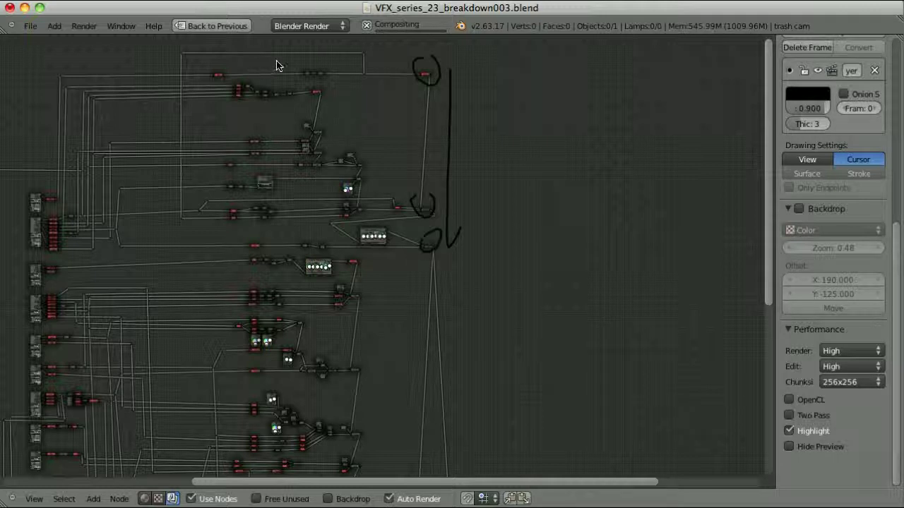
mouse_move(278, 65)
left_mouse_down()
mouse_move(188, 91)
mouse_move(221, 188)
mouse_move(298, 142)
left_mouse_up()
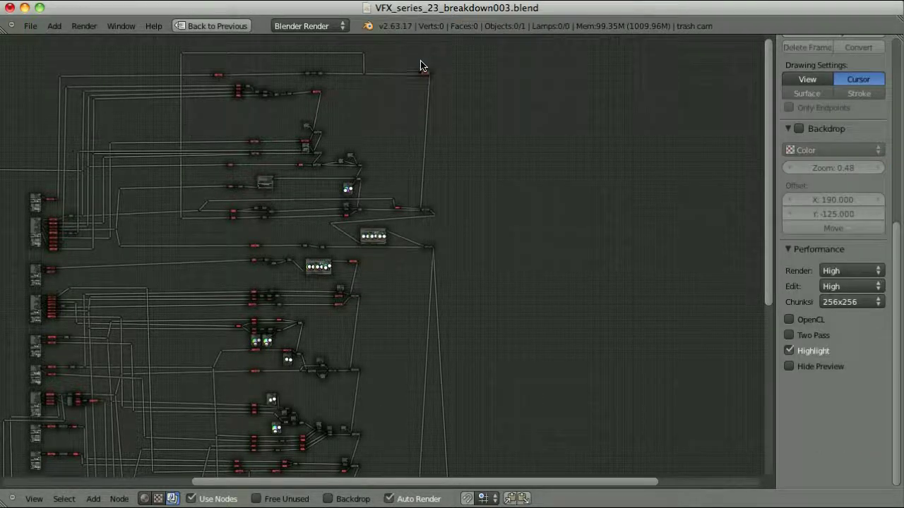
Circle the chain's top node and preview the top, BG and DOF nodes one after another in the backdrop.
mouse_move(420, 66)
left_mouse_down()
mouse_move(456, 80)
mouse_move(441, 58)
mouse_move(422, 73)
left_mouse_up()
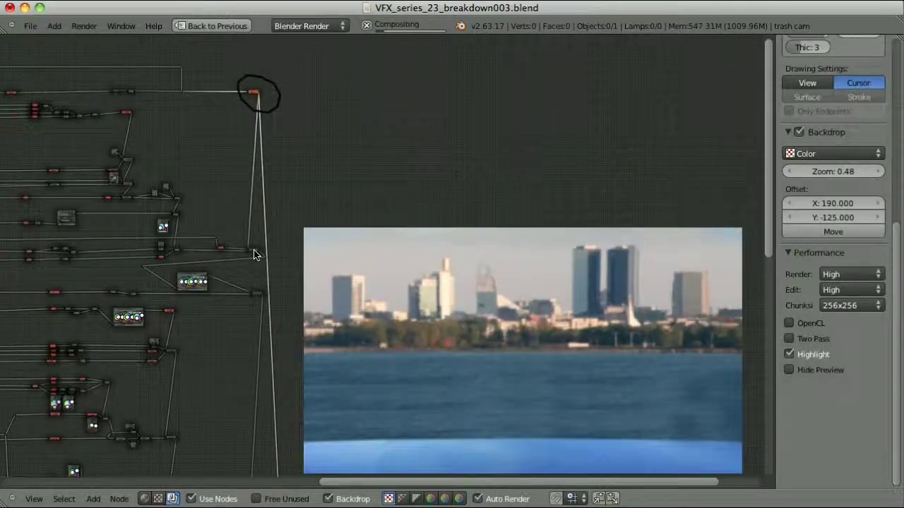
left_click_drag(255, 256, 253, 252)
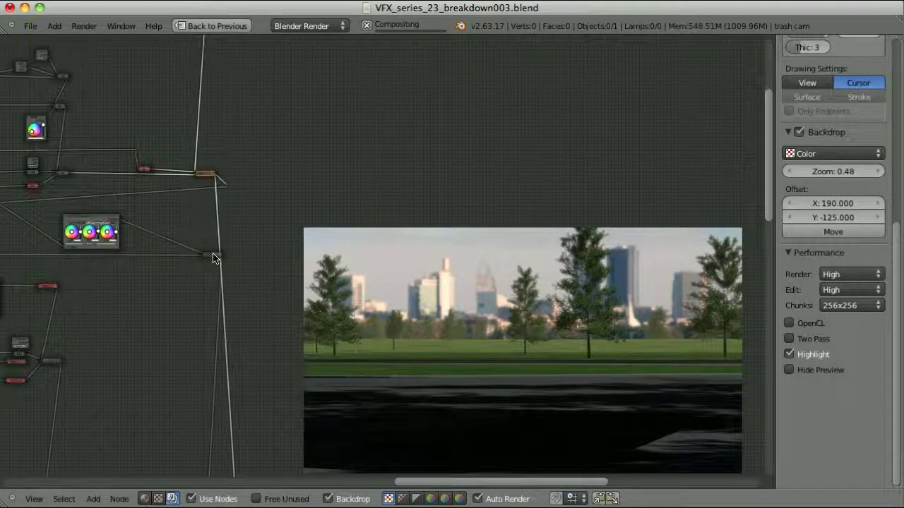
left_click(213, 257)
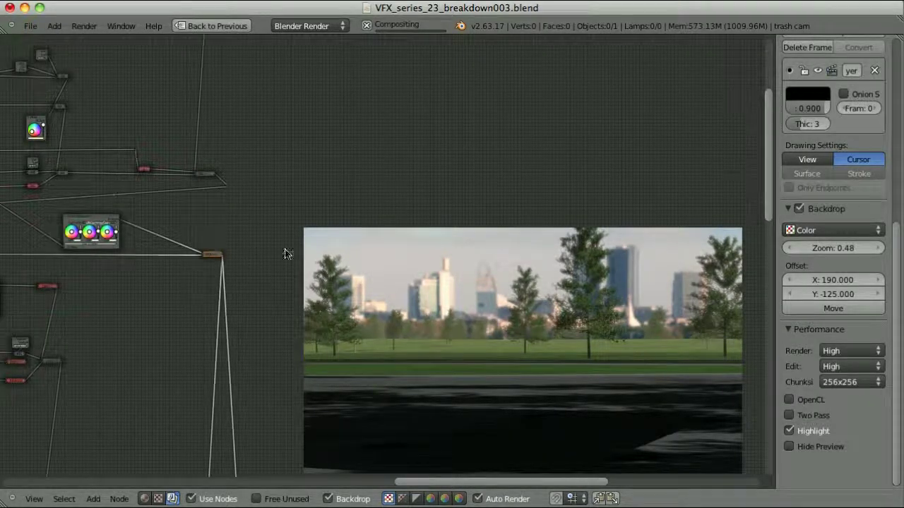
middle_click_drag(253, 281, 295, 68)
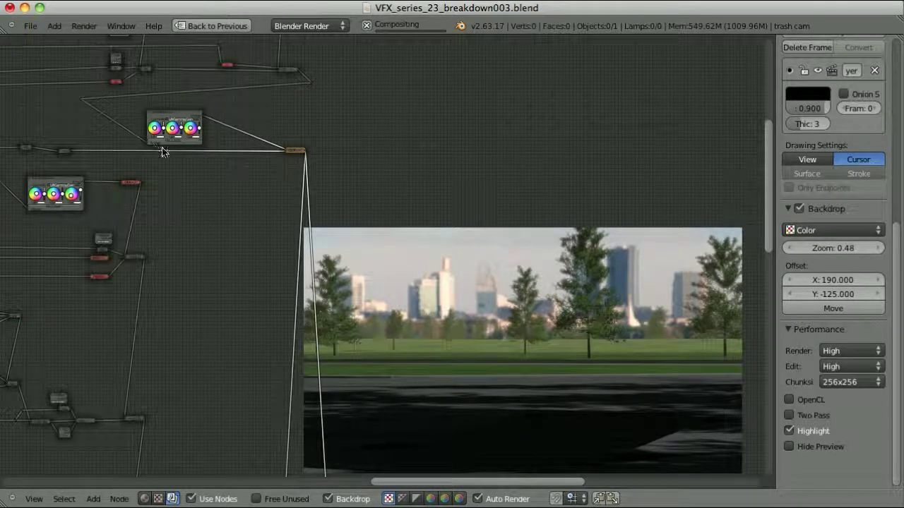
Inspect the DOF blur node's settings, expanding the node and collapsing it again.
left_click(178, 113)
scroll(358, 124, "up", 3)
middle_click_drag(294, 135, 226, 198)
scroll(271, 173, "up", 4)
left_click(138, 164)
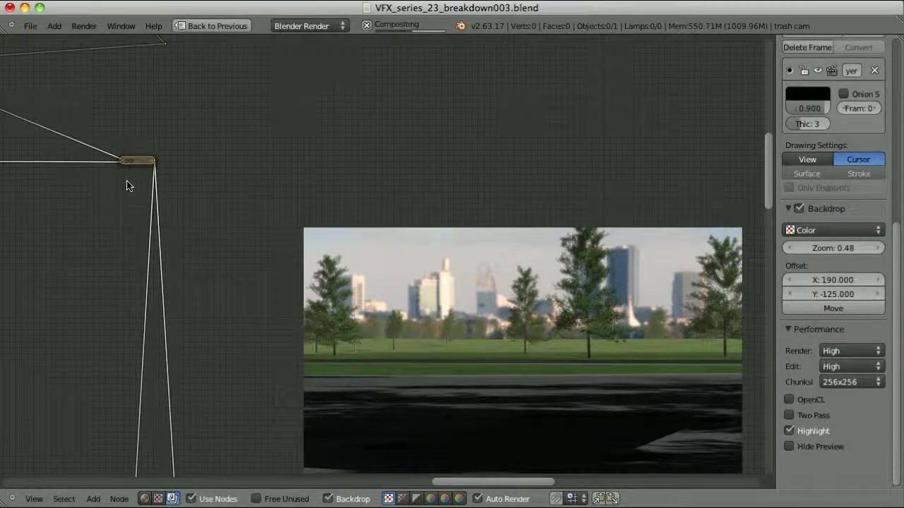
scroll(832, 190, "up", 10)
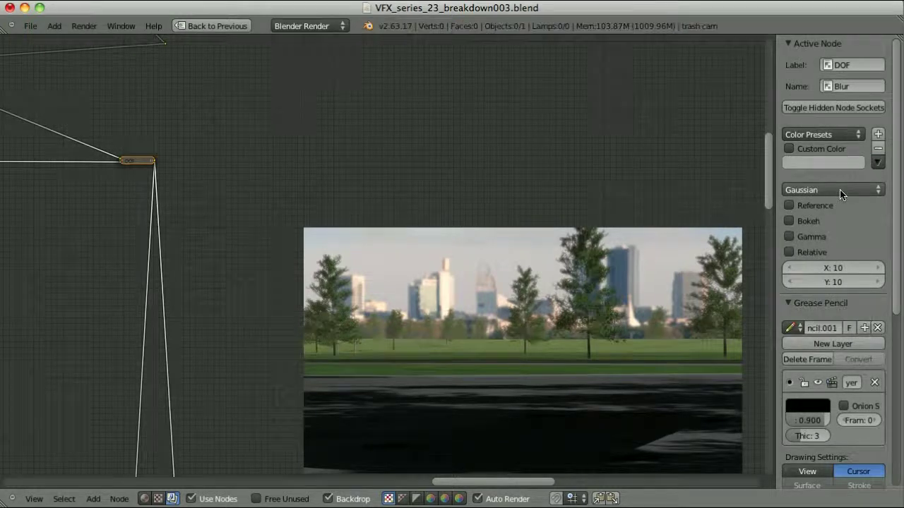
key("h")
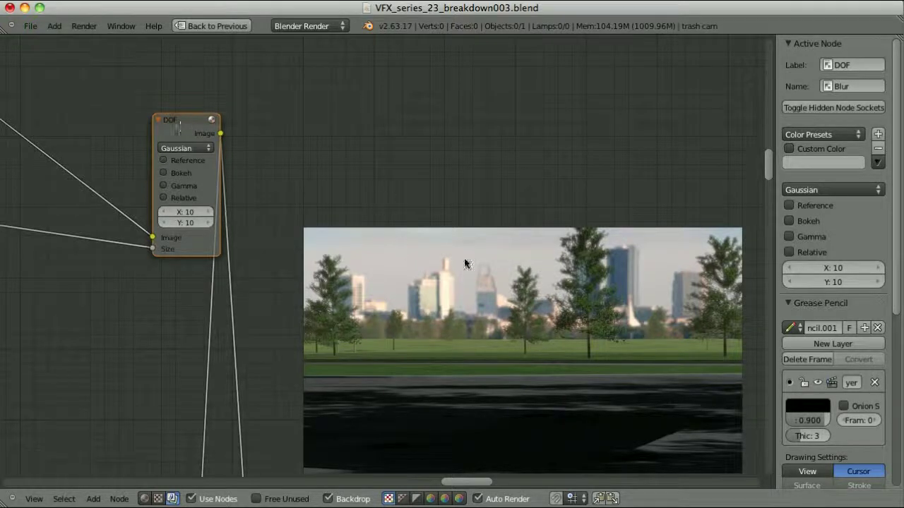
key("h")
Follow the DOF output down to the CAR mix node and preview the car over the background.
scroll(278, 168, "down", 20)
middle_click_drag(406, 202, 202, 141)
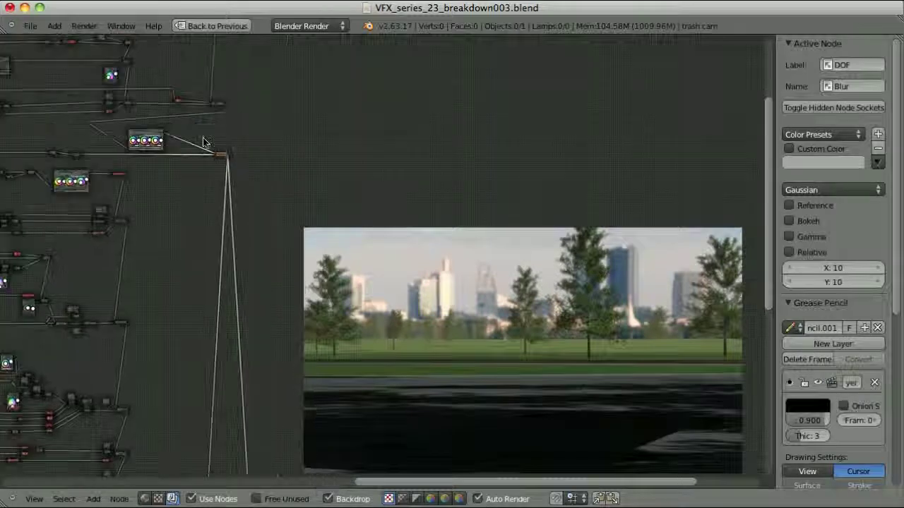
scroll(233, 250, "down", 2)
middle_click_drag(265, 287, 245, 240)
scroll(245, 240, "up", 4)
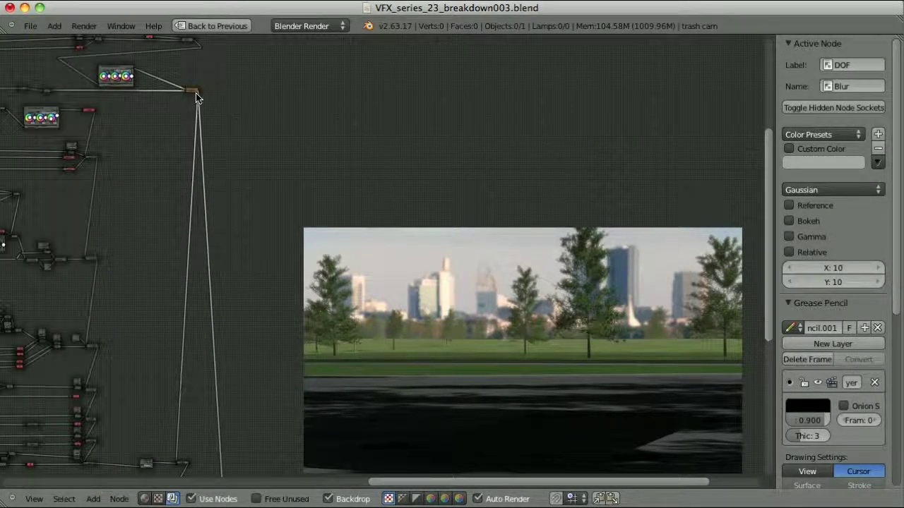
middle_click_drag(219, 397, 281, 155)
scroll(253, 224, "up", 9)
left_click(214, 202)
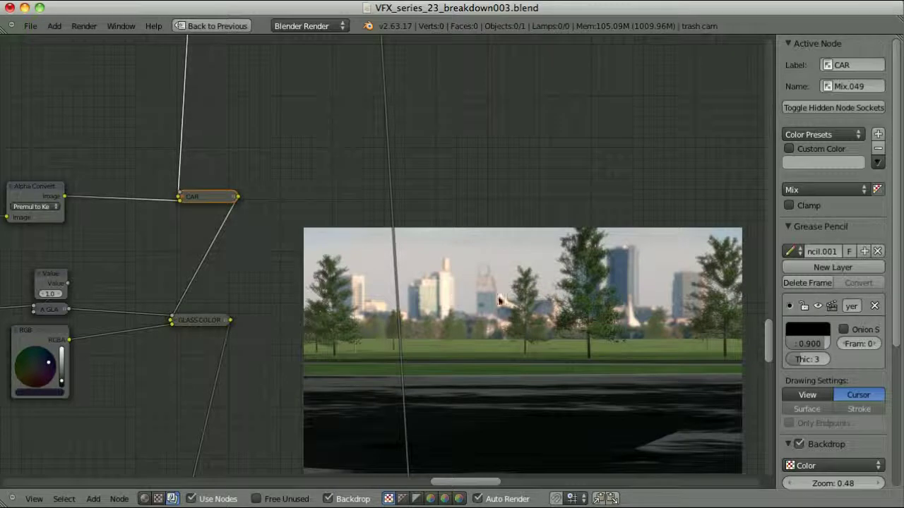
left_click(203, 203, "ctrl+shift")
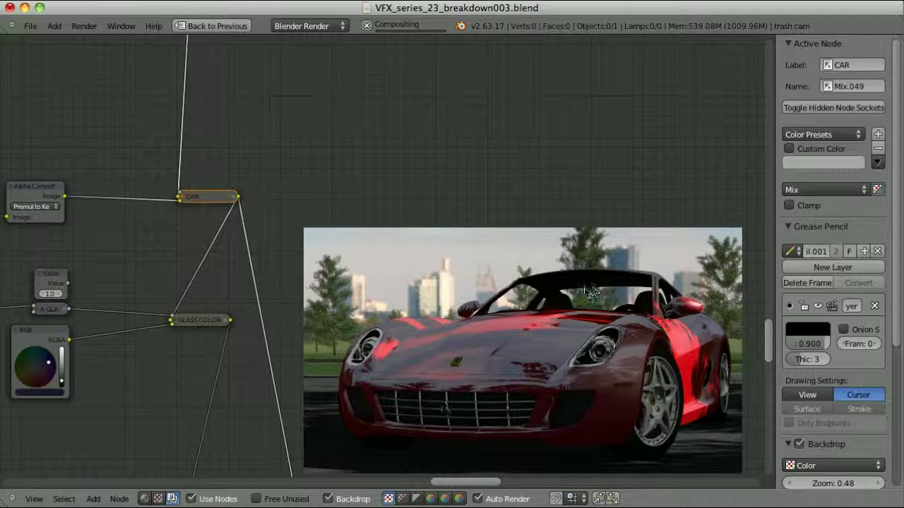
Annotate the node tree with arrows at the DOF and Alpha Convert nodes, a circle on CAR and an outline around the car nodes.
scroll(212, 254, "down", 10)
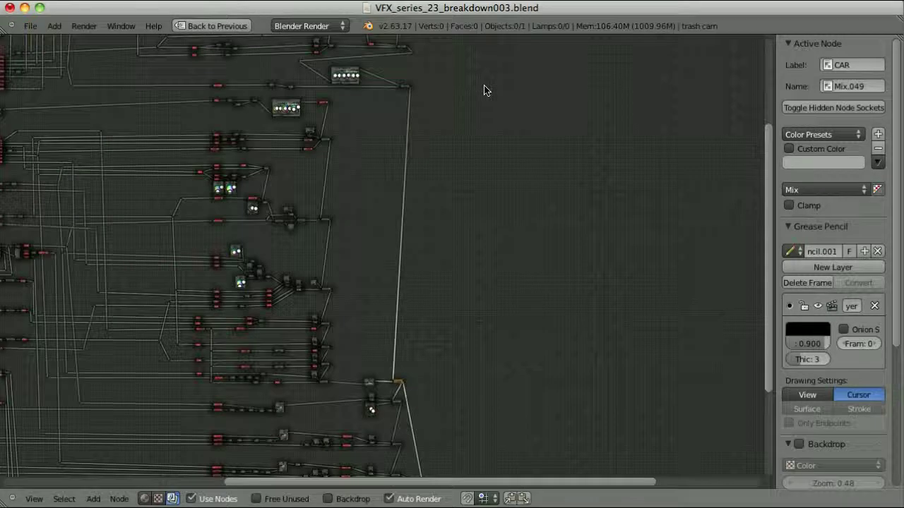
mouse_move(484, 87)
left_mouse_down()
mouse_move(424, 89)
mouse_move(437, 104)
left_mouse_up()
left_click_drag(373, 347, 370, 372)
mouse_move(370, 372)
left_mouse_down()
mouse_move(379, 363)
mouse_move(412, 375)
mouse_move(403, 377)
left_mouse_up()
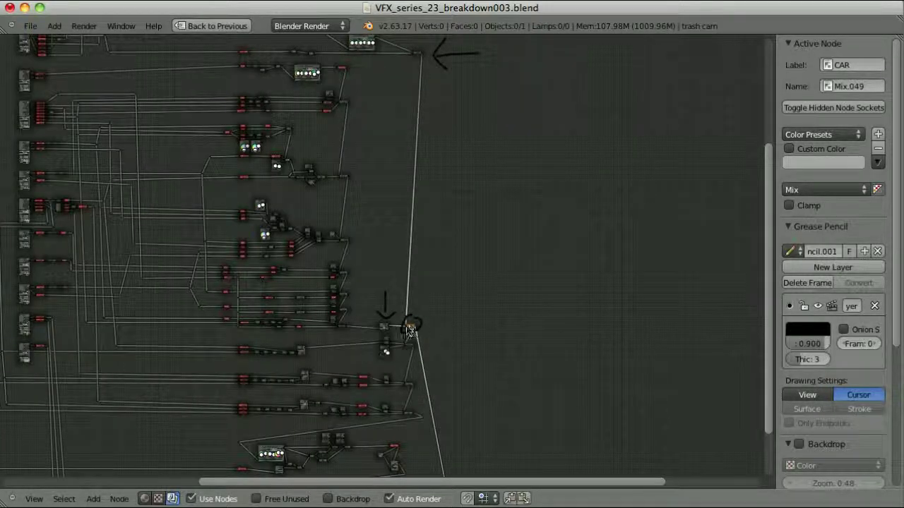
mouse_move(286, 329)
left_mouse_down()
mouse_move(357, 322)
mouse_move(375, 250)
mouse_move(332, 65)
mouse_move(189, 316)
mouse_move(203, 329)
left_mouse_up()
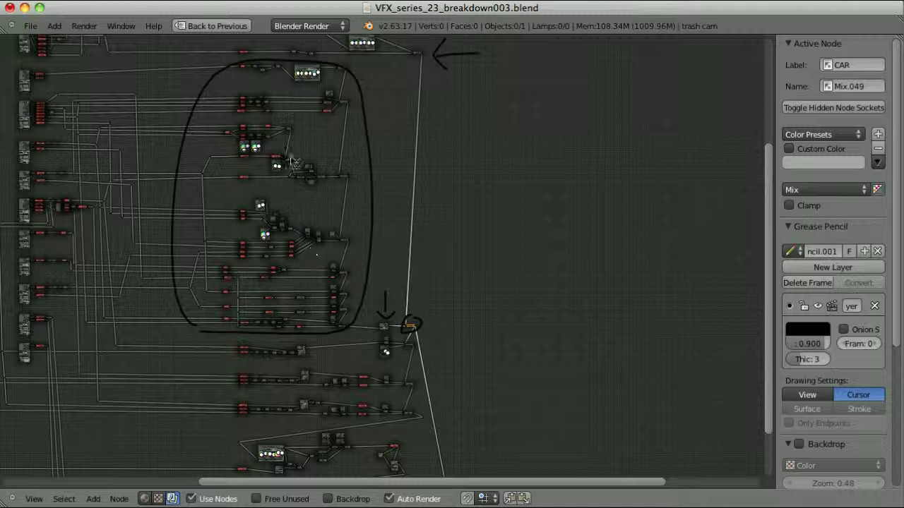
Remove the grease pencil annotations, turn the backdrop back on and return to the CAR node.
left_click(877, 251)
left_click(798, 303)
mouse_move(457, 331)
middle_mouse_down()
mouse_move(363, 300)
mouse_move(350, 276)
middle_mouse_up()
scroll(350, 276, "up", 4)
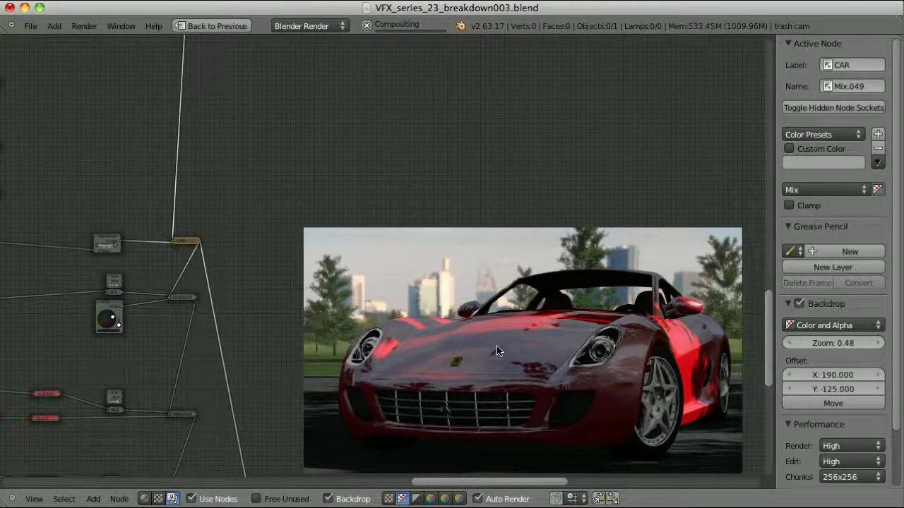
Preview the car's window layers in turn at the GLASS COLOR, WINDOWS GLASS and REFLECTORS nodes.
middle_click_drag(178, 331, 165, 208)
middle_click_drag(166, 208, 242, 206, "ctrl")
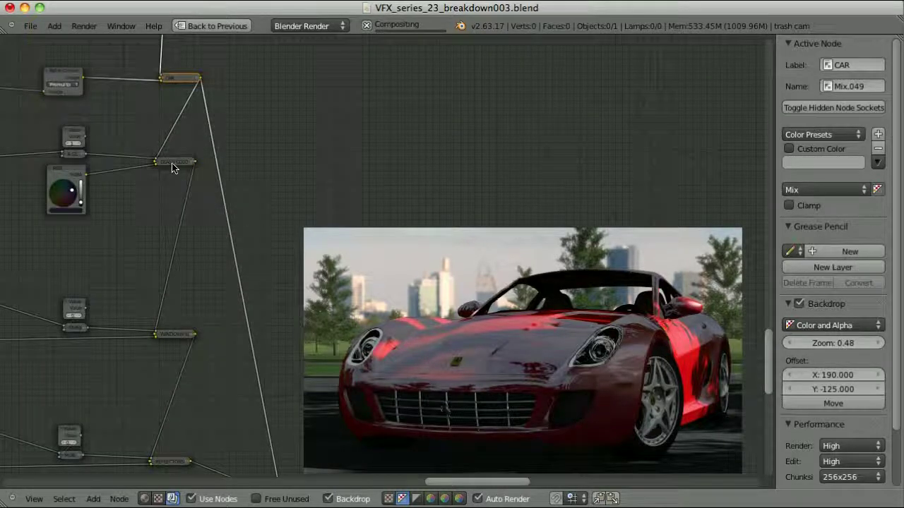
left_click(173, 162, "ctrl+shift")
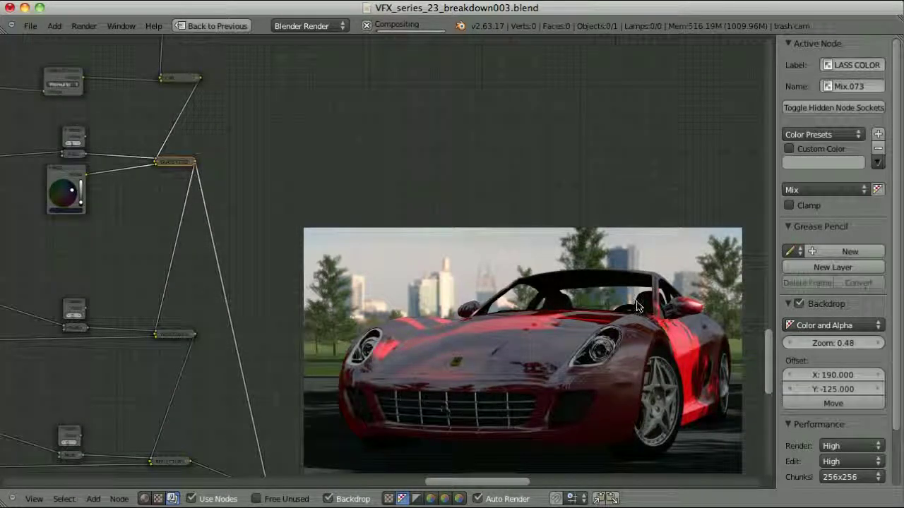
left_click(129, 286)
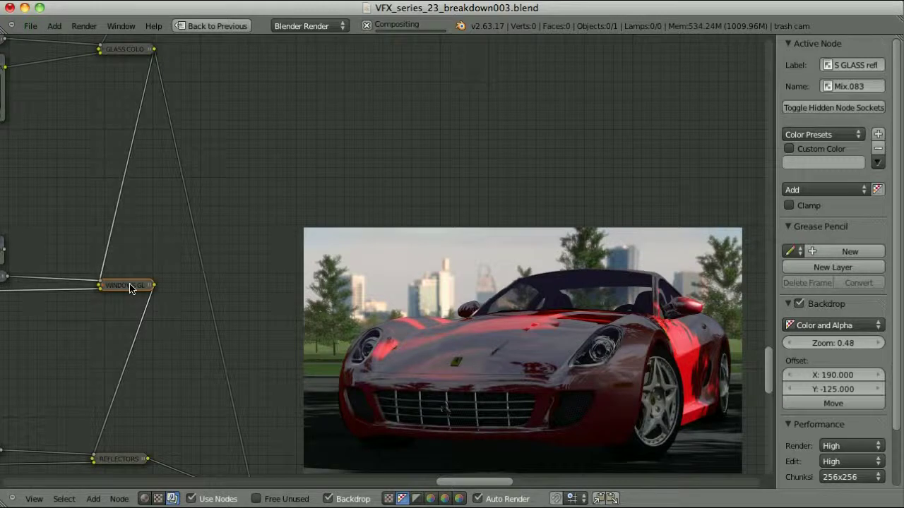
left_click(129, 288, "ctrl+shift")
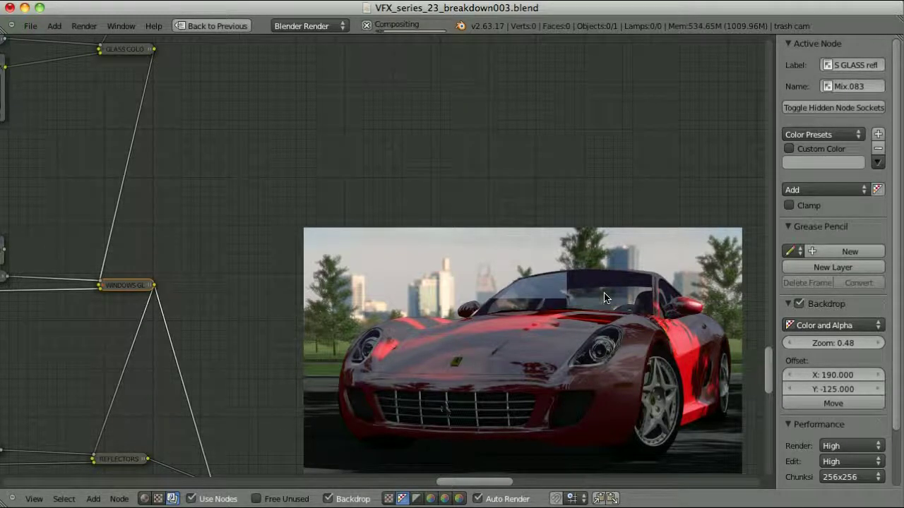
scroll(169, 389, "down", 5)
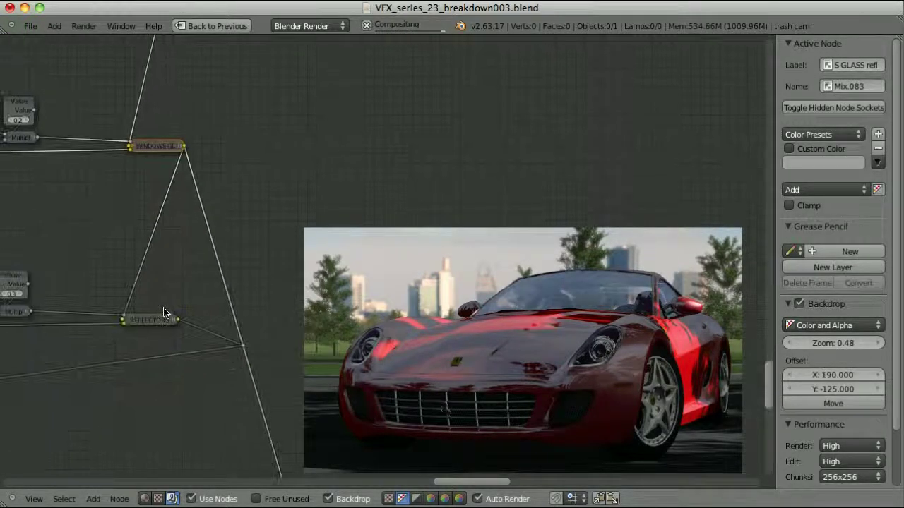
left_click(158, 323, "ctrl+shift")
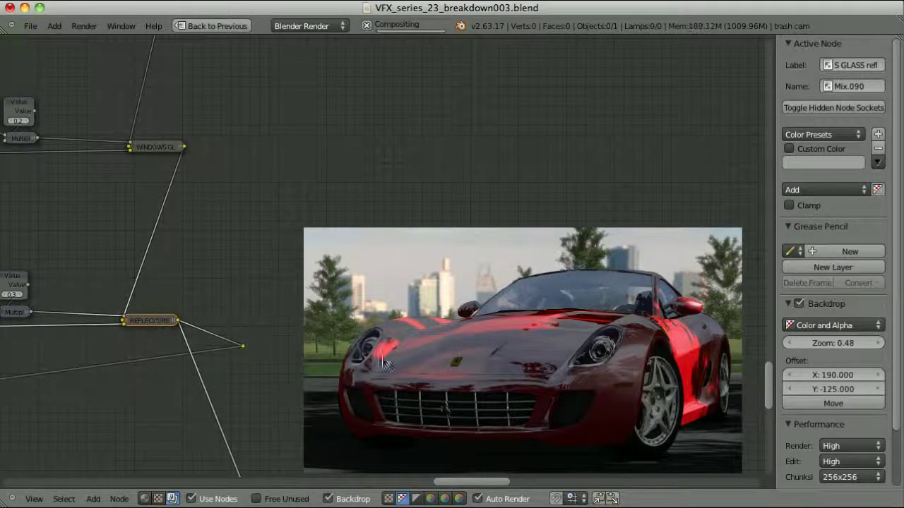
Circle the REFLECTORS node and its output with the grease pencil, and undo the annotation.
scroll(209, 257, "down", 4)
middle_click_drag(226, 367, 285, 295)
scroll(250, 319, "down", 7)
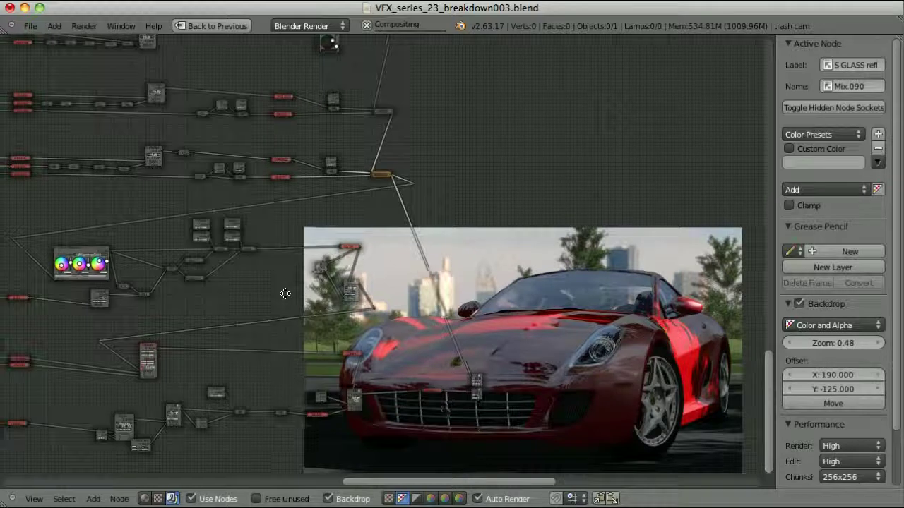
scroll(285, 294, "down", 5)
mouse_move(297, 161)
left_mouse_down()
mouse_move(295, 190)
mouse_move(339, 146)
mouse_move(336, 164)
left_mouse_up()
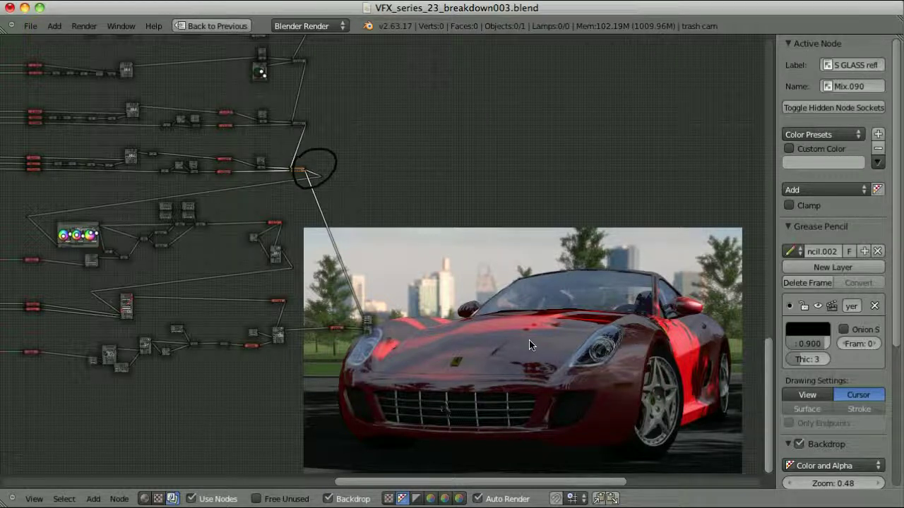
key("ctrl+z")
Follow the REFLECTORS output down to the Color Balance node and preview the color-graded image.
middle_click_drag(428, 214, 464, 169)
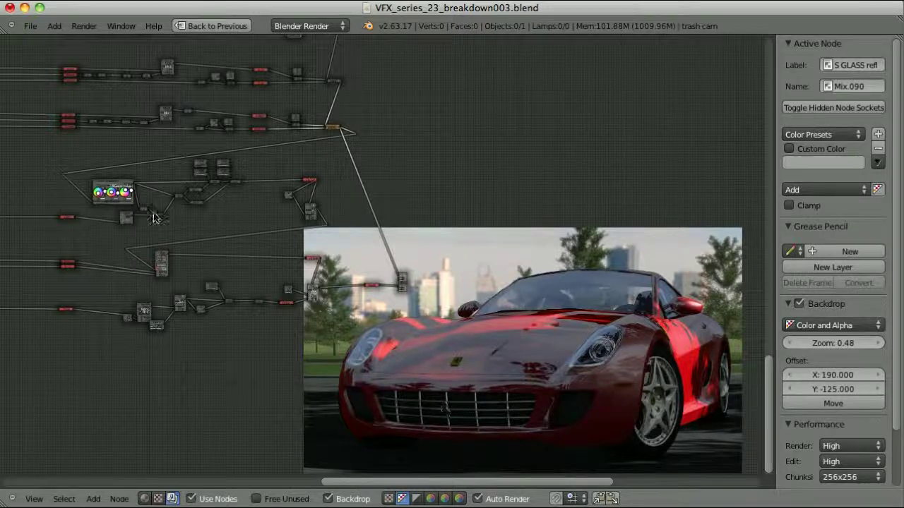
scroll(127, 254, "up", 2)
scroll(127, 254, "up", 2)
middle_click_drag(137, 223, 210, 181)
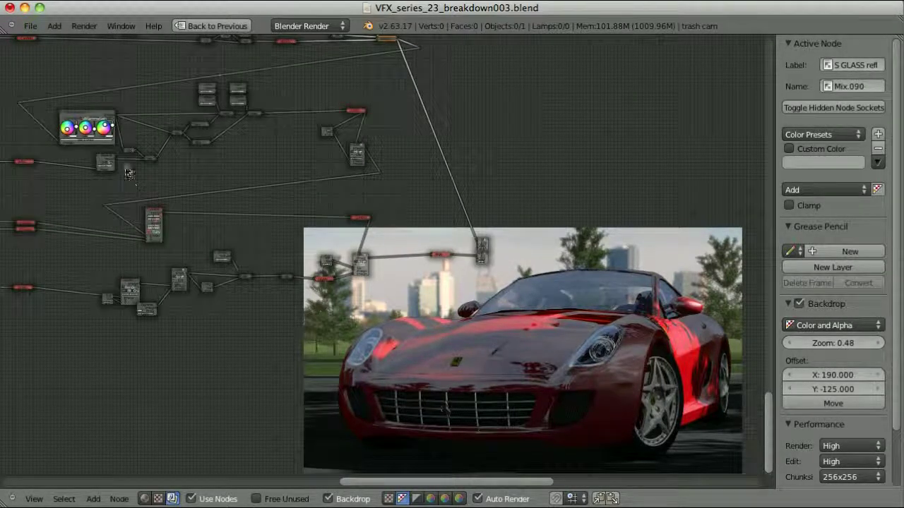
middle_click_drag(126, 163, 178, 157)
scroll(178, 158, "up", 6)
middle_click_drag(119, 52, 189, 135)
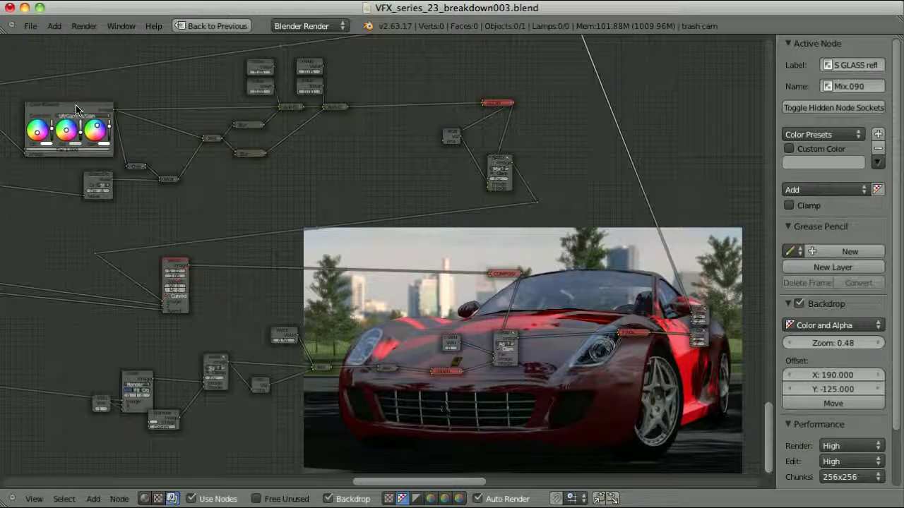
left_click(76, 109, "ctrl+shift")
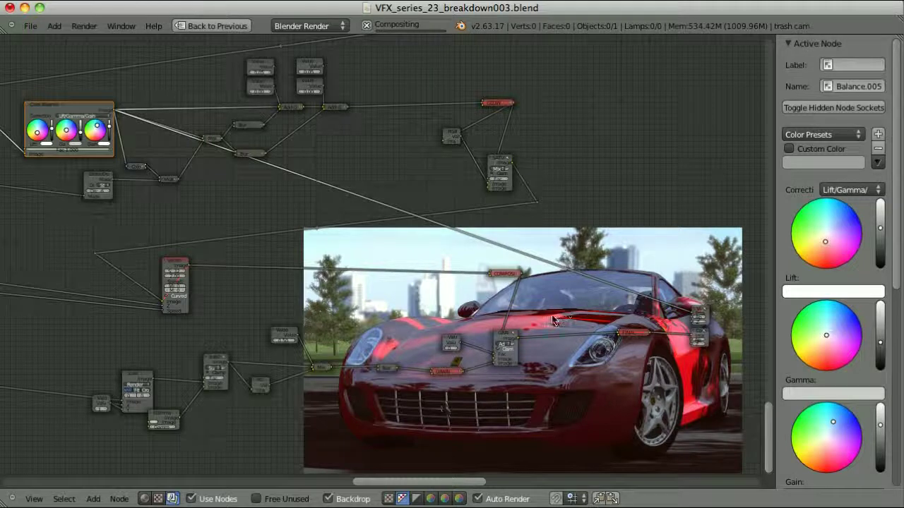
Delete the glow setup between the Color Balance and GLOW nodes, including its Value, Add GLOW, Blur, Multiply, Color and Dilate/Erode nodes.
scroll(134, 166, "up", 1)
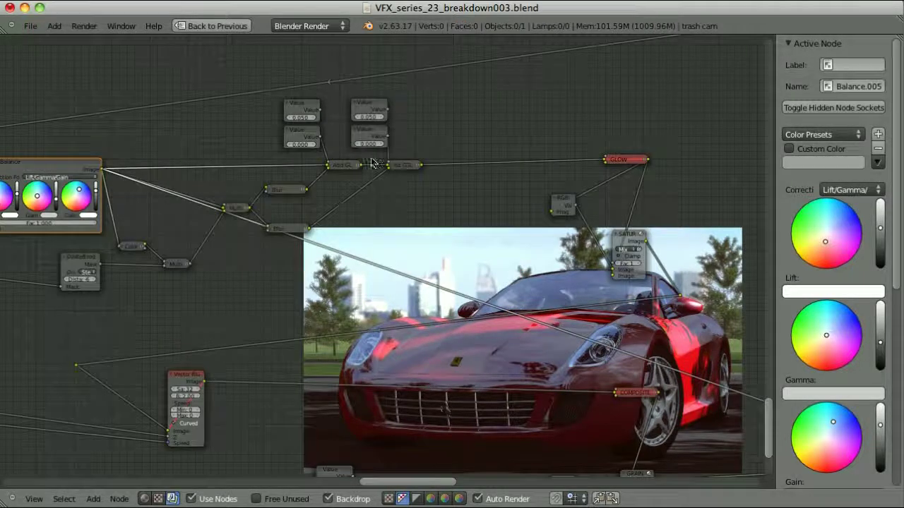
scroll(423, 208, "up", 3)
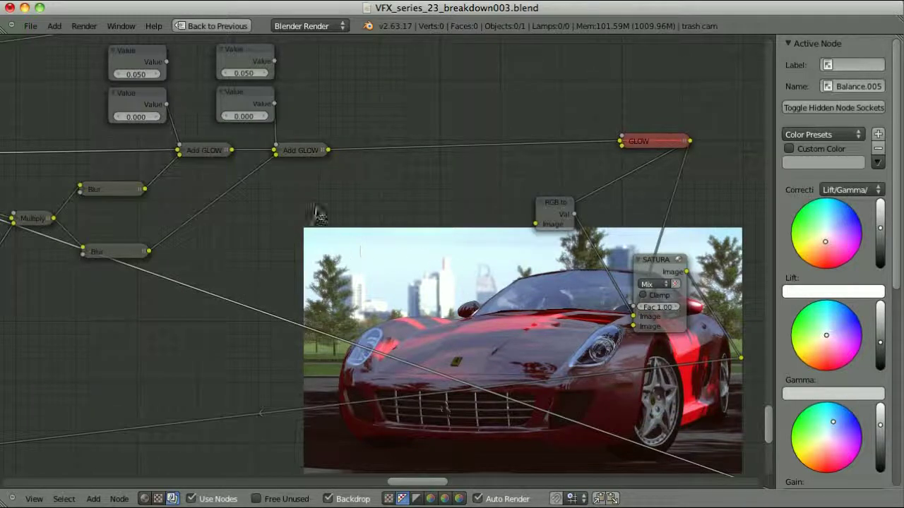
left_click(219, 151)
left_click(300, 151)
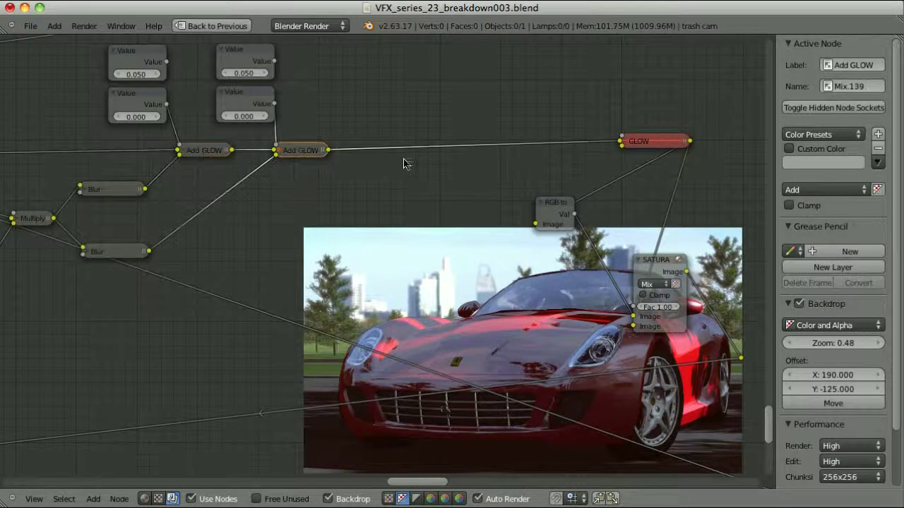
middle_click_drag(88, 242, 121, 216)
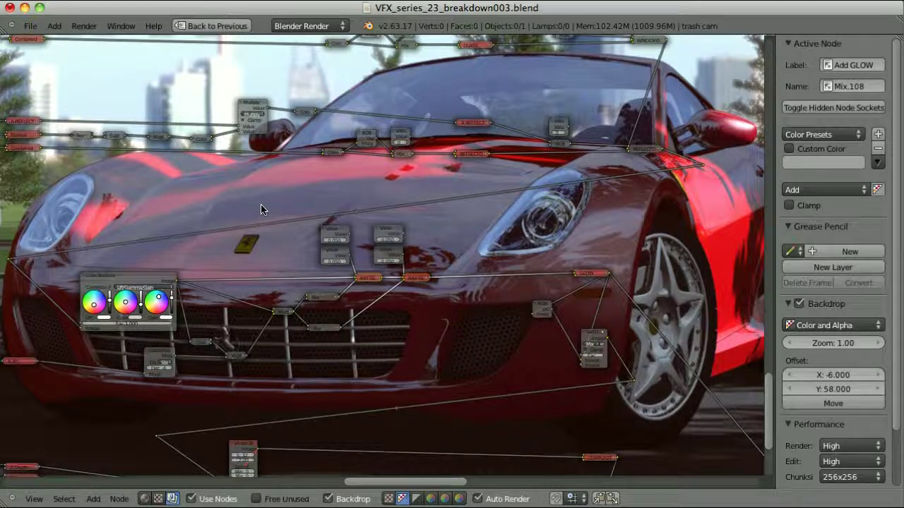
left_click_drag(254, 205, 459, 345)
left_click(459, 346)
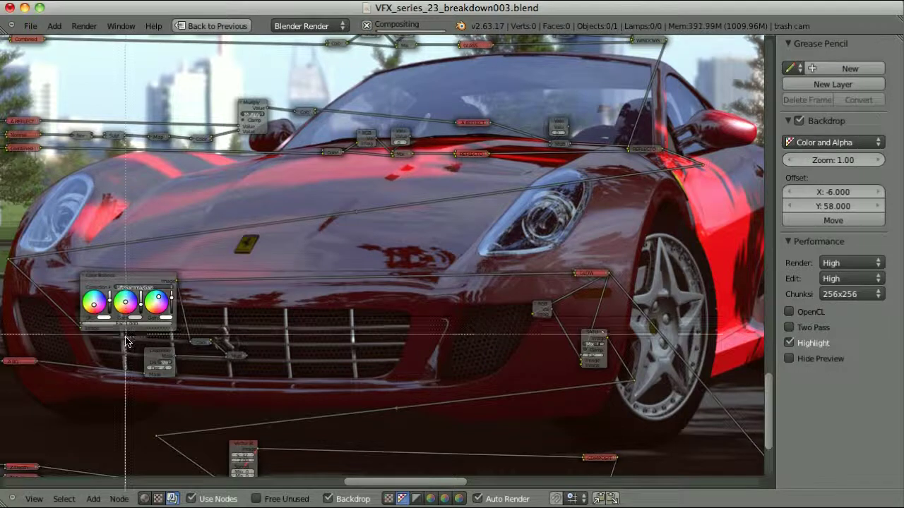
left_click_drag(125, 337, 268, 385)
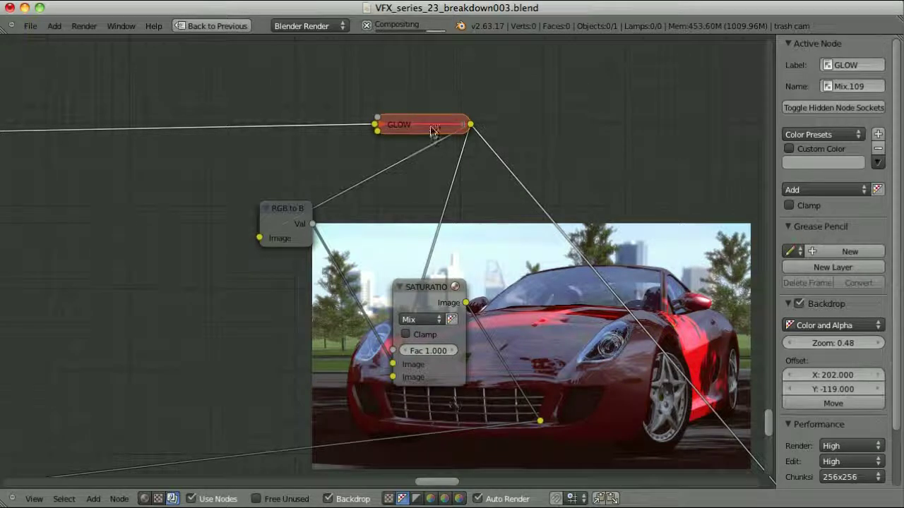
Relabel the red GLOW node as CC.
left_click(850, 64)
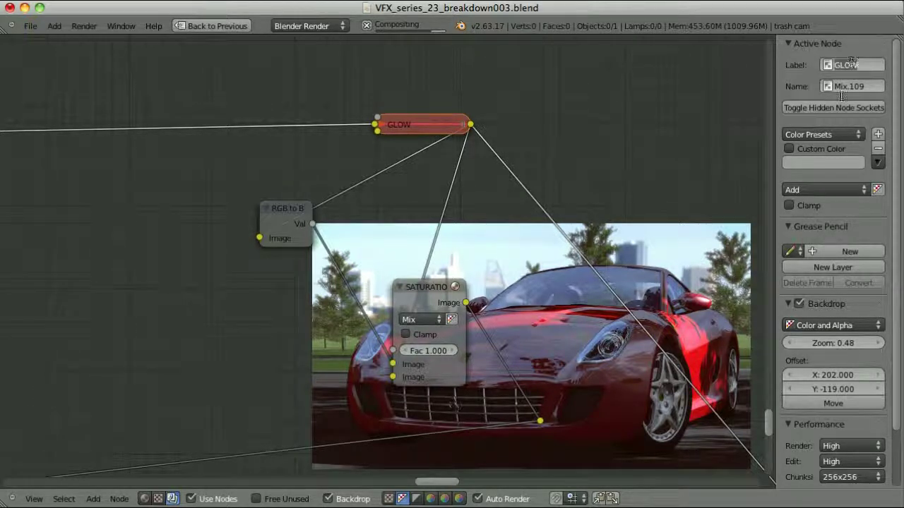
key("BackSpace")
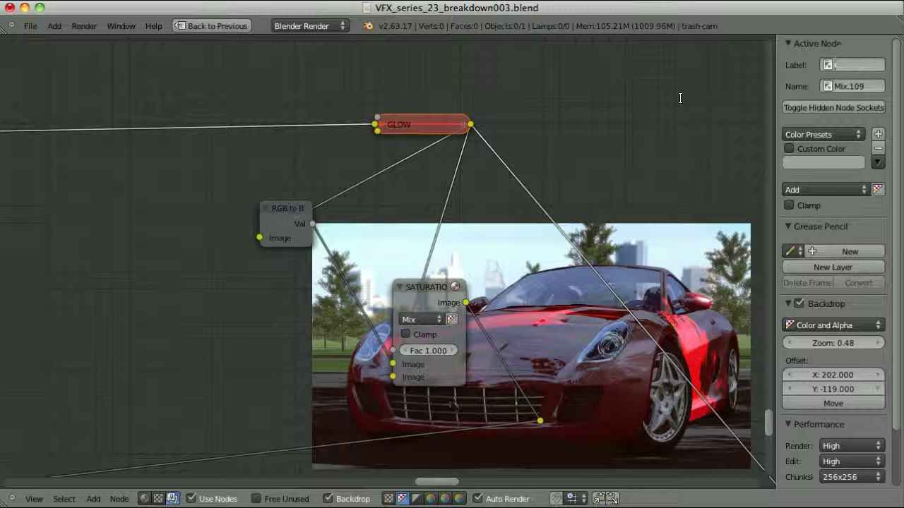
key("Return")
Preview the image at the reroute point after the SATURATION mix node.
middle_click_drag(518, 237, 309, 214)
left_click(198, 183)
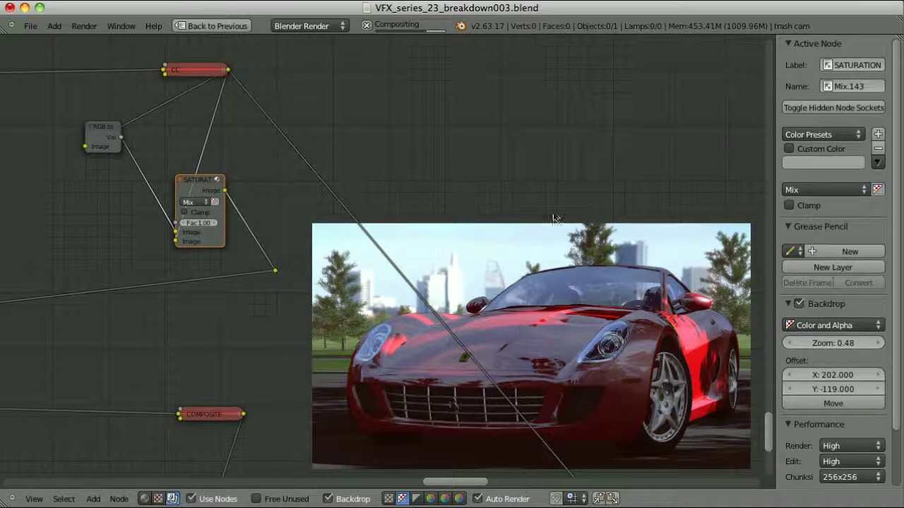
left_click(275, 273, "ctrl+shift")
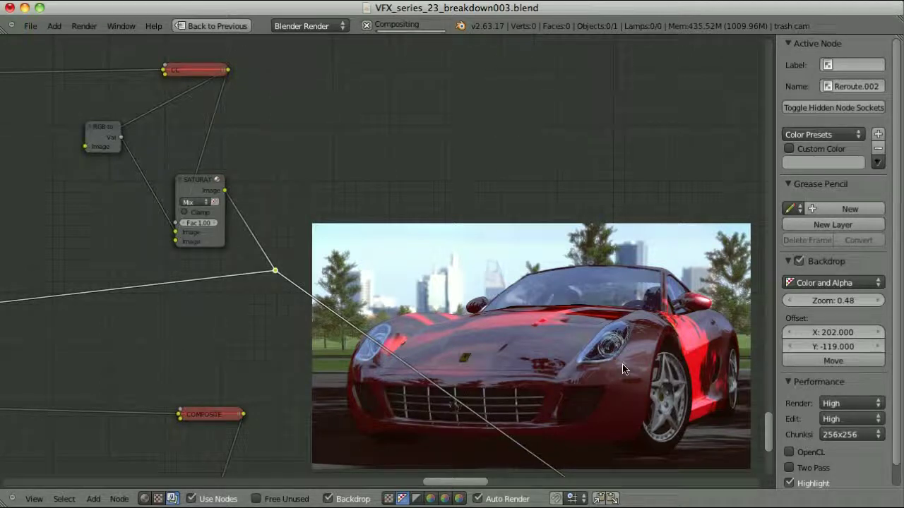
scroll(215, 277, "up", 3)
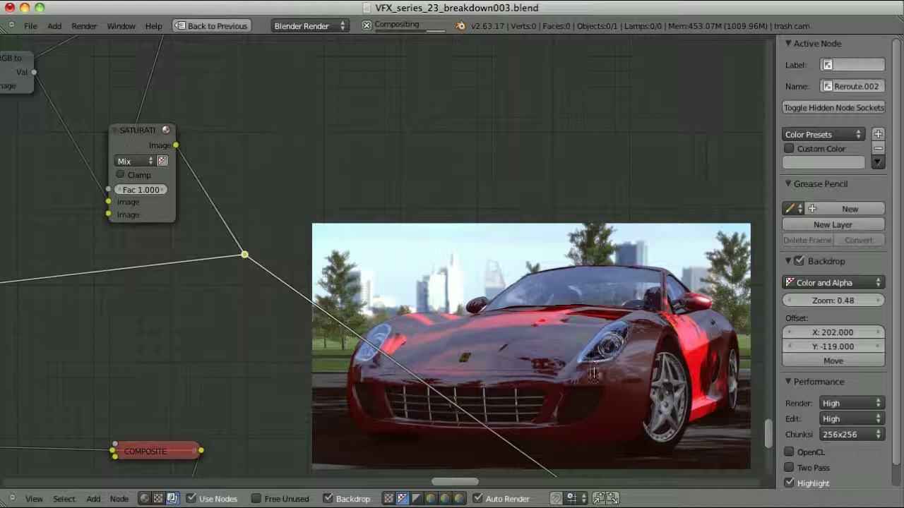
Try a factor of 0.8 on the SATURATION mix node and set it back to 1.
left_click(139, 133)
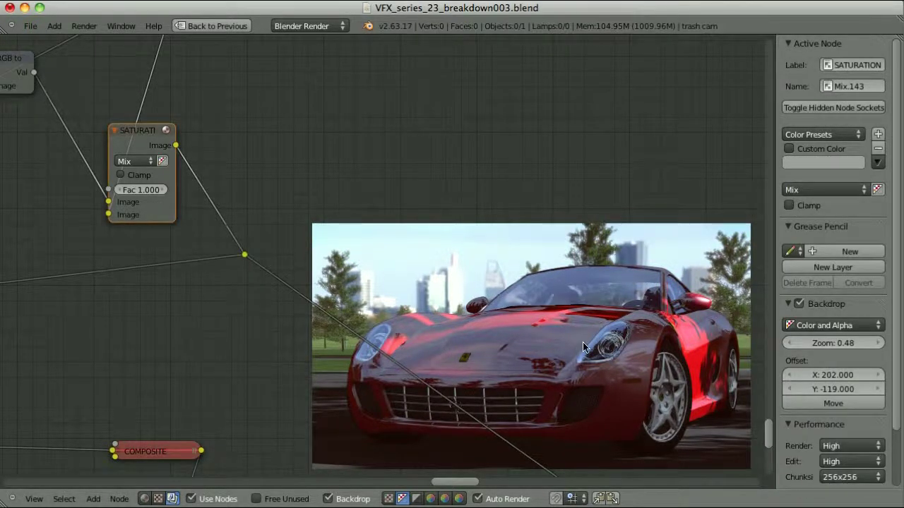
left_click(148, 190)
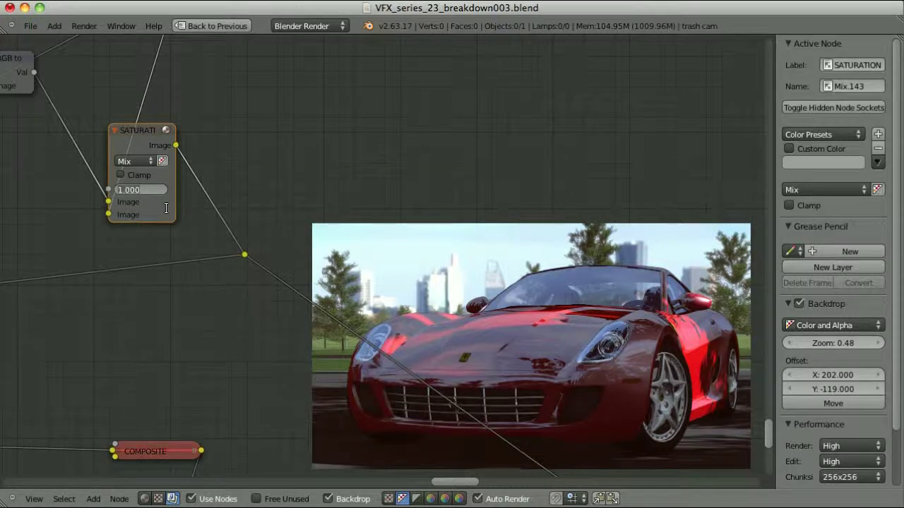
type(".8")
key("Return")
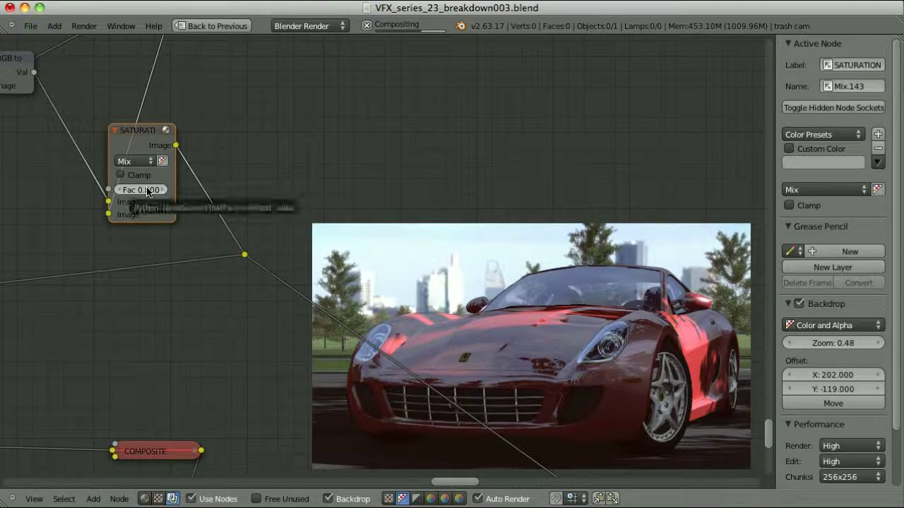
left_click(144, 189)
type("1")
key("Return")
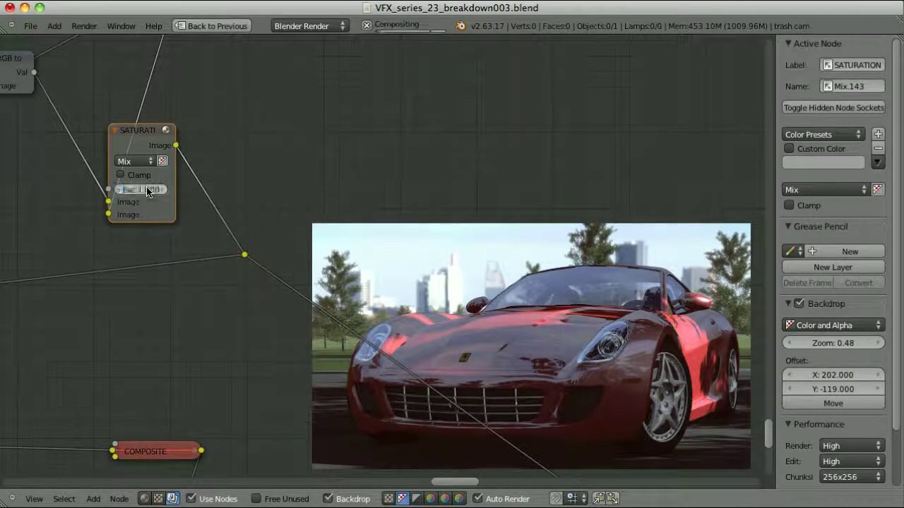
Follow the saturation output to the Vector Blur node and inspect its settings.
scroll(219, 106, "down", 2)
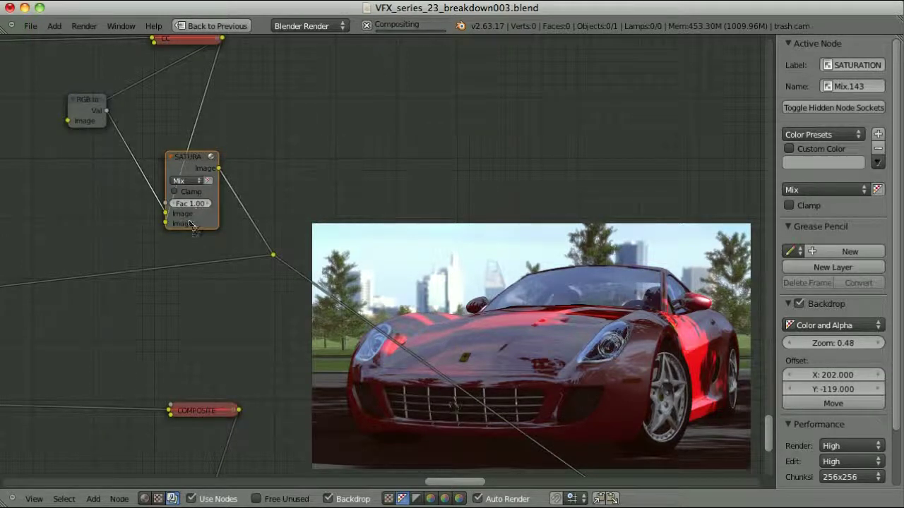
scroll(401, 291, "down", 6)
middle_click_drag(322, 237, 437, 126)
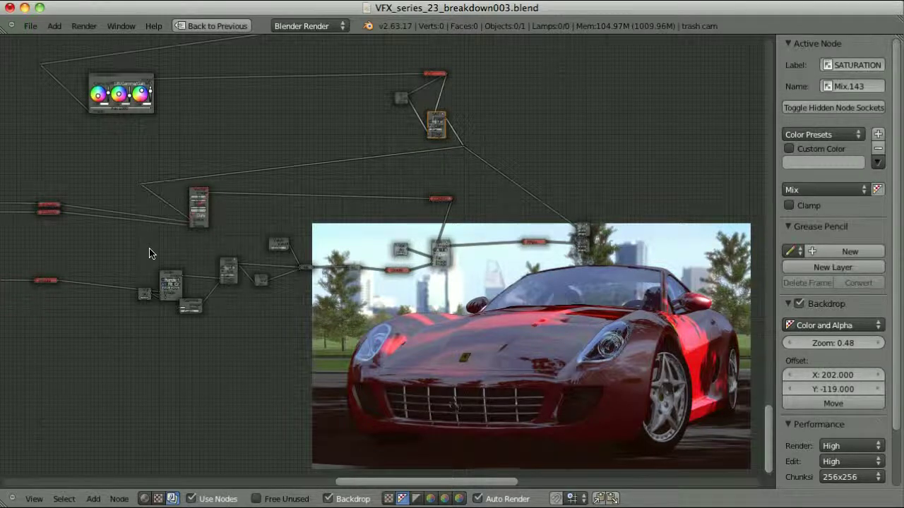
scroll(142, 249, "up", 4)
middle_click_drag(99, 248, 162, 254)
scroll(162, 254, "up", 4)
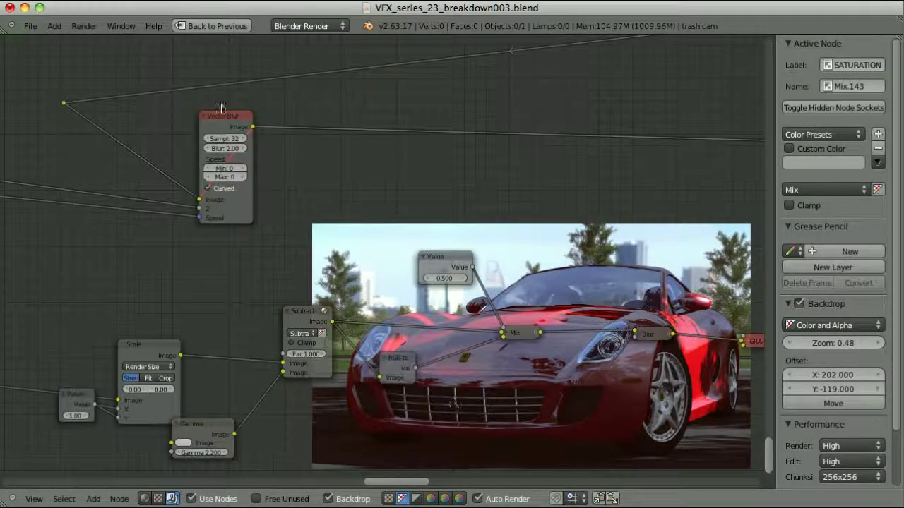
left_click(232, 125)
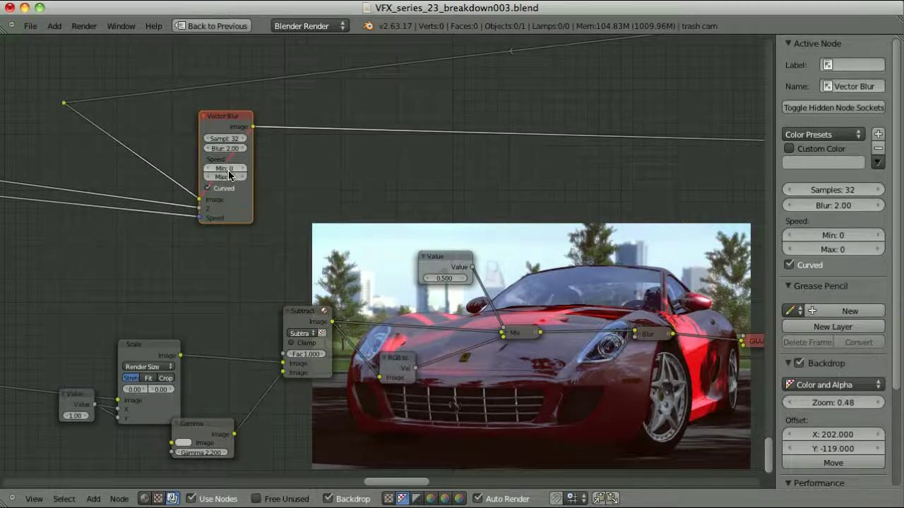
Preview the COMPOSITE node after the Vector Blur and inspect the GRAIN Add node leading to FINAL.
scroll(452, 192, "down", 2)
middle_click_drag(607, 212, 379, 146)
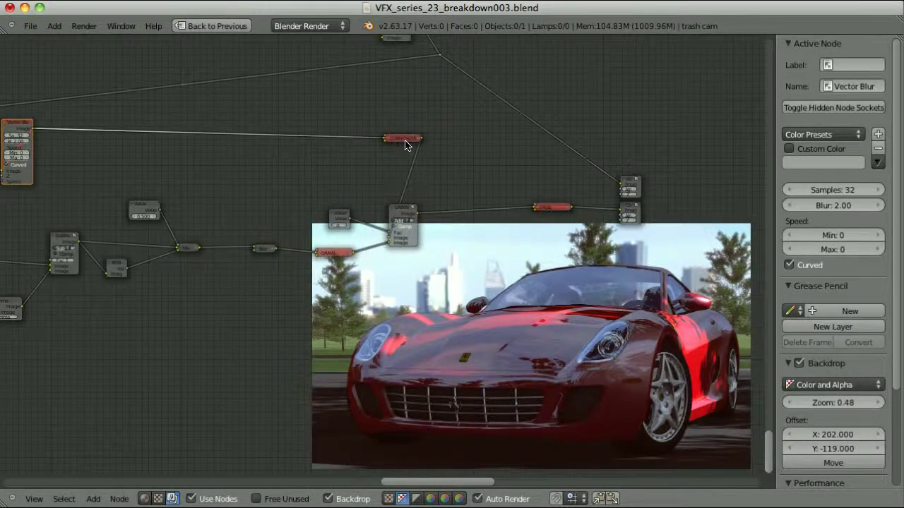
left_click(406, 141, "ctrl+shift")
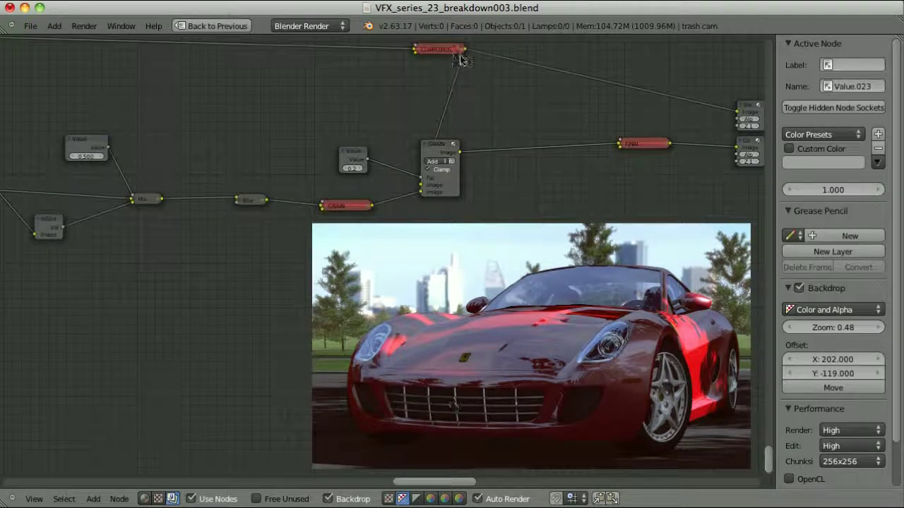
scroll(512, 149, "up", 1)
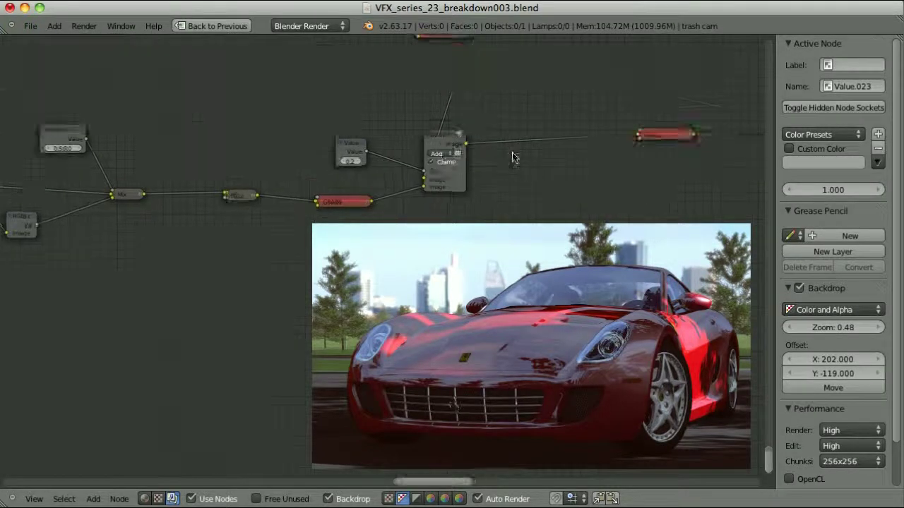
scroll(487, 151, "up", 1)
left_click(437, 119)
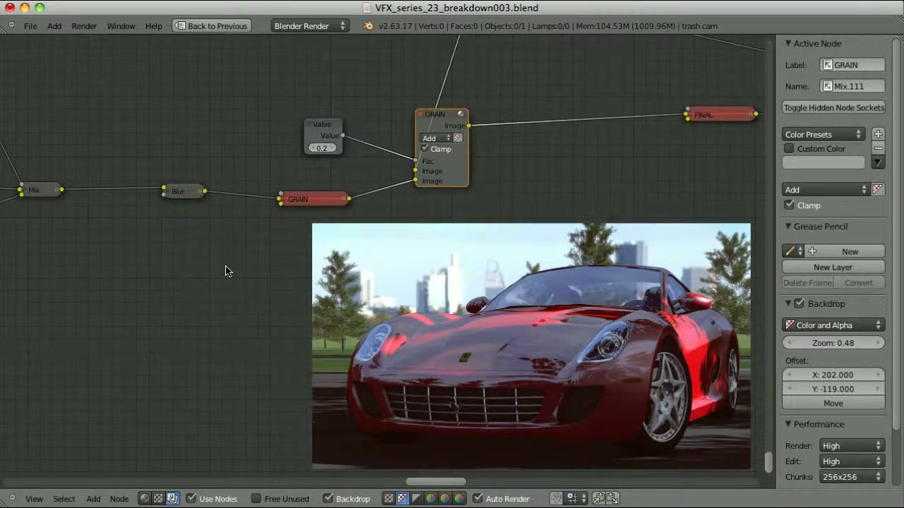
Preview the GRAIN node at the start of the grain chain and the Scale node it feeds.
scroll(197, 292, "down", 2)
middle_click_drag(196, 292, 517, 184)
scroll(517, 184, "down", 4)
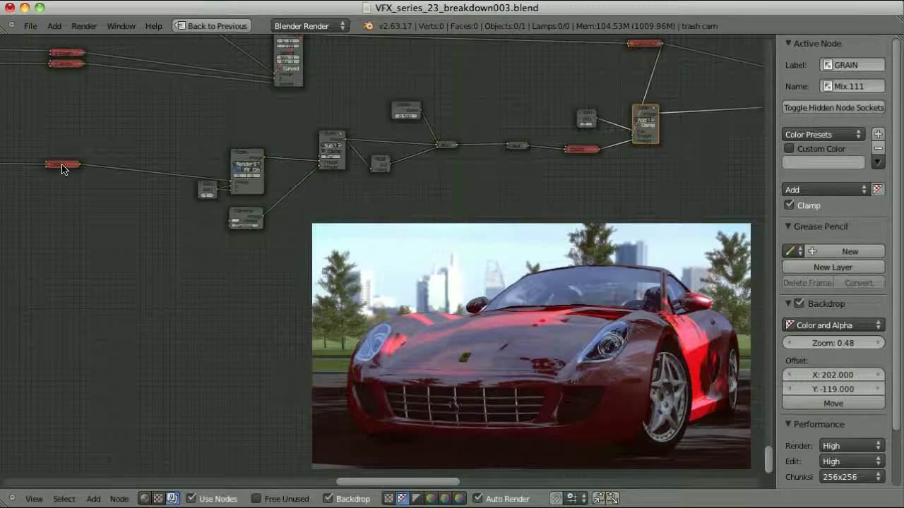
left_click(62, 166, "ctrl+shift")
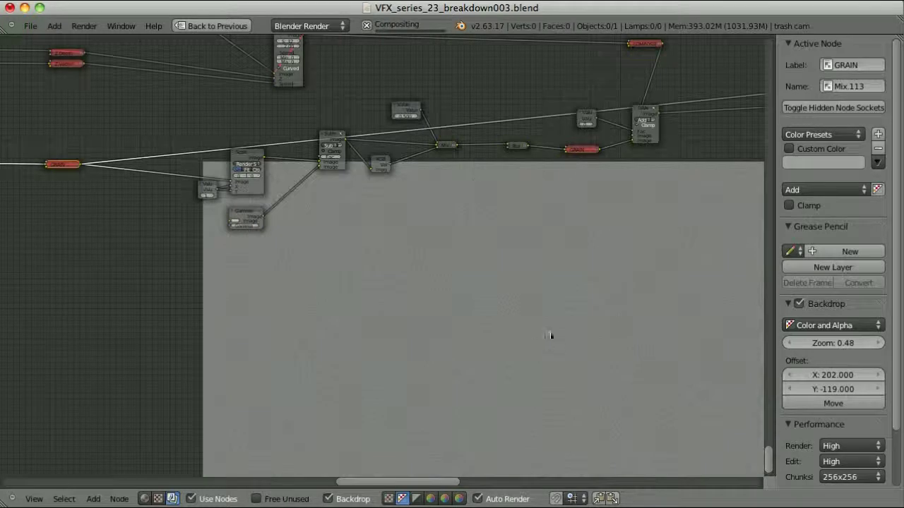
scroll(443, 373, "up", 3)
middle_click_drag(443, 372, 440, 323)
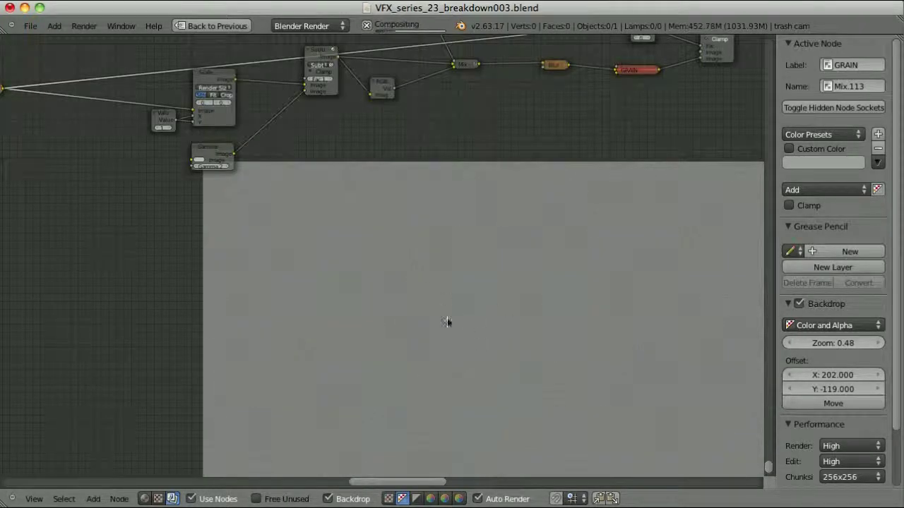
left_click(217, 77, "ctrl+shift")
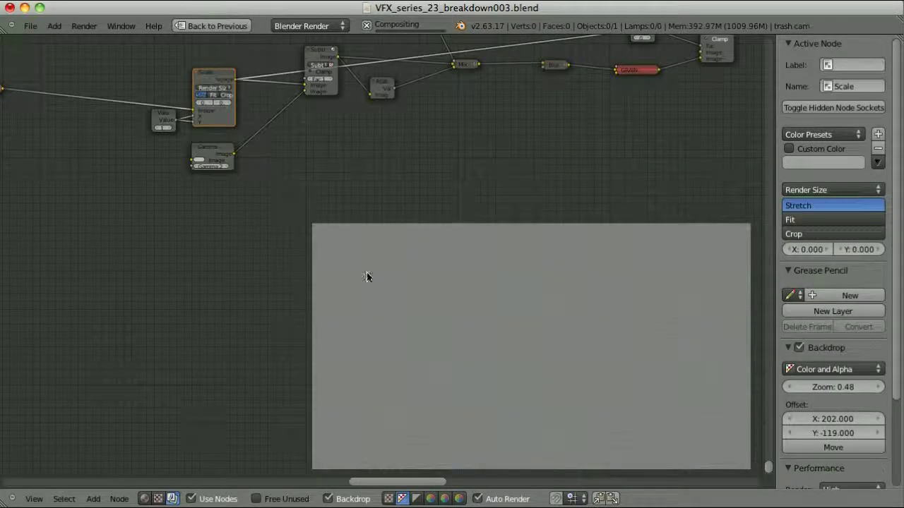
Preview the processed GRAIN node after the Blur and the GRAIN Add node that combines it with the composite.
middle_click_drag(508, 124, 355, 209)
scroll(355, 209, "up", 1)
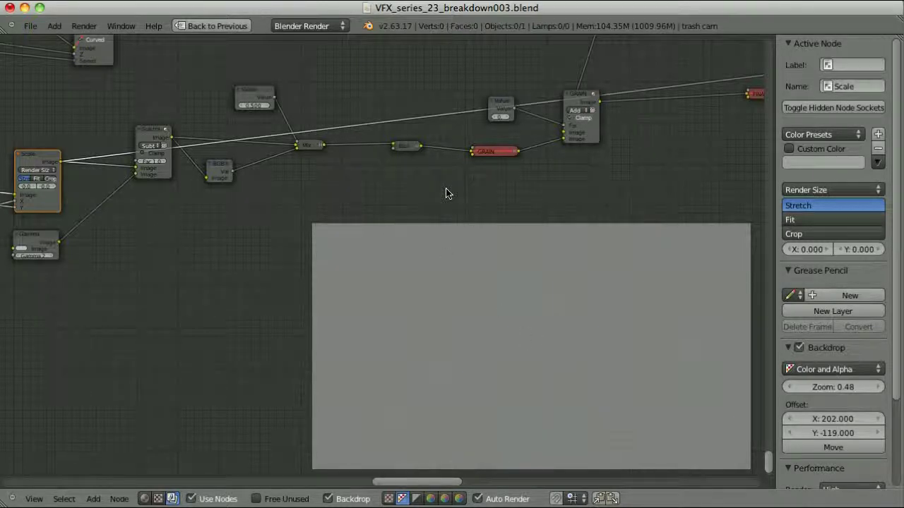
left_click(502, 154, "ctrl+shift")
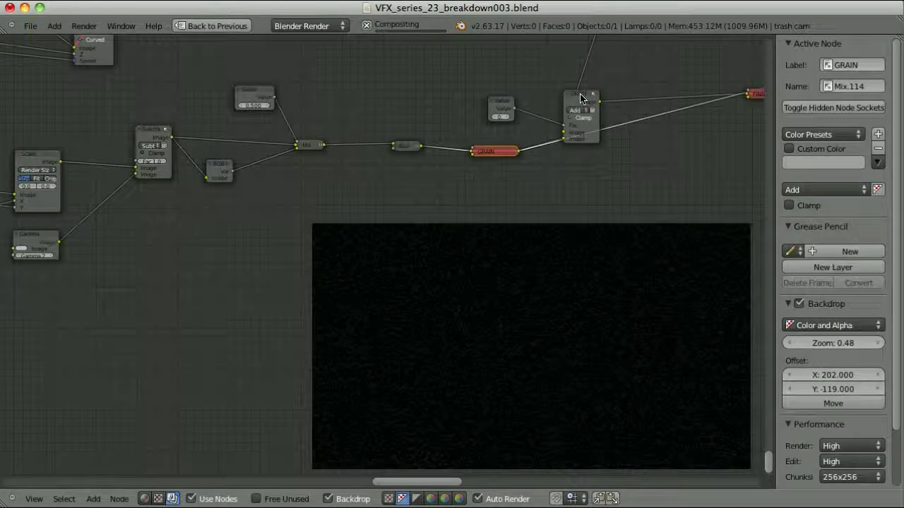
left_click(580, 99, "ctrl+shift")
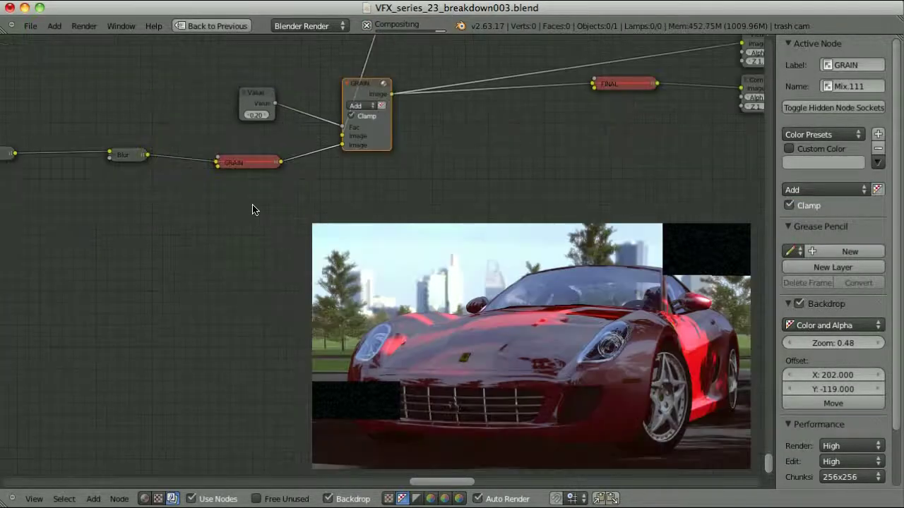
Inspect the Value node that drives the GRAIN Add node's factor.
scroll(253, 208, "up", 3)
scroll(236, 84, "up", 2)
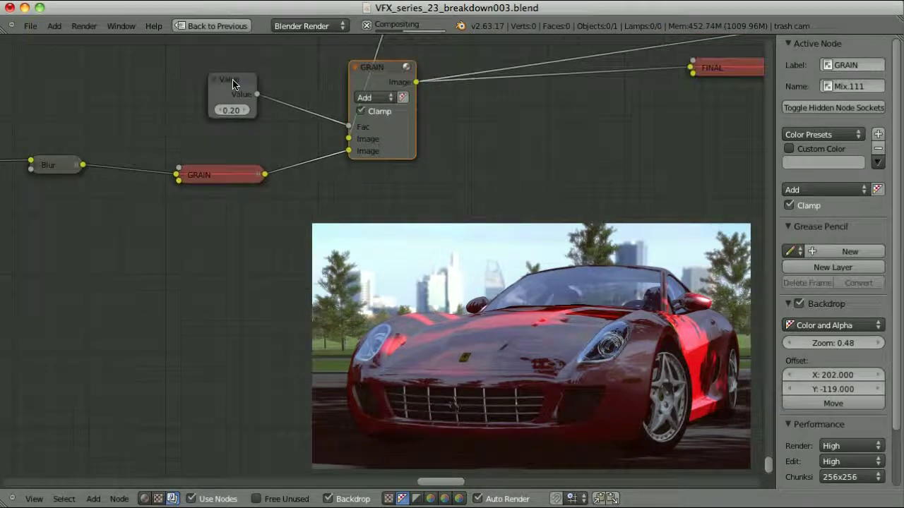
left_click(233, 83)
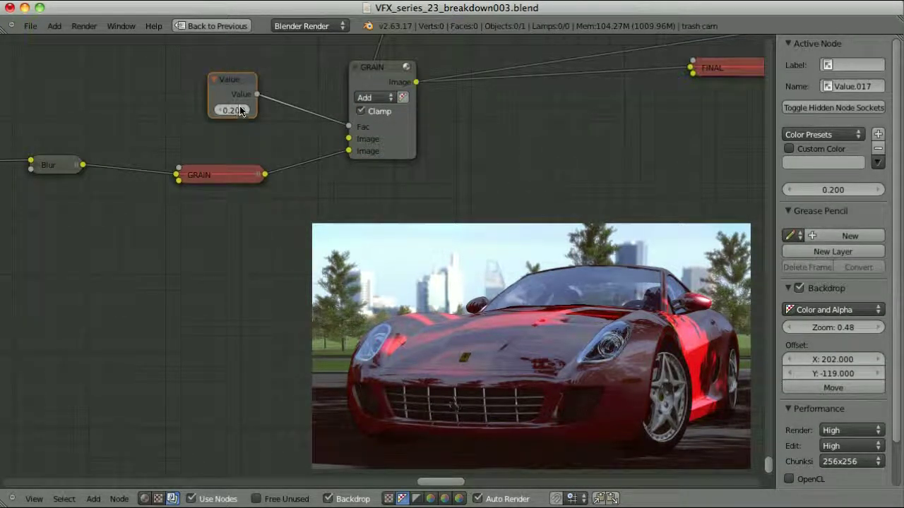
left_click(376, 75)
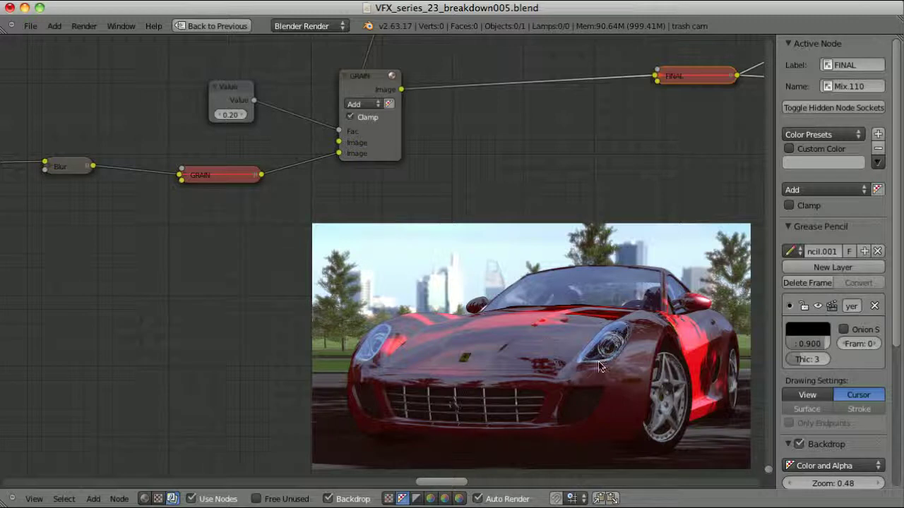
Hide the backdrop and review the outlined node groups across the whole compositing tree.
scroll(443, 177, "down", 20)
middle_click_drag(452, 183, 349, 387)
scroll(391, 196, "down", 3)
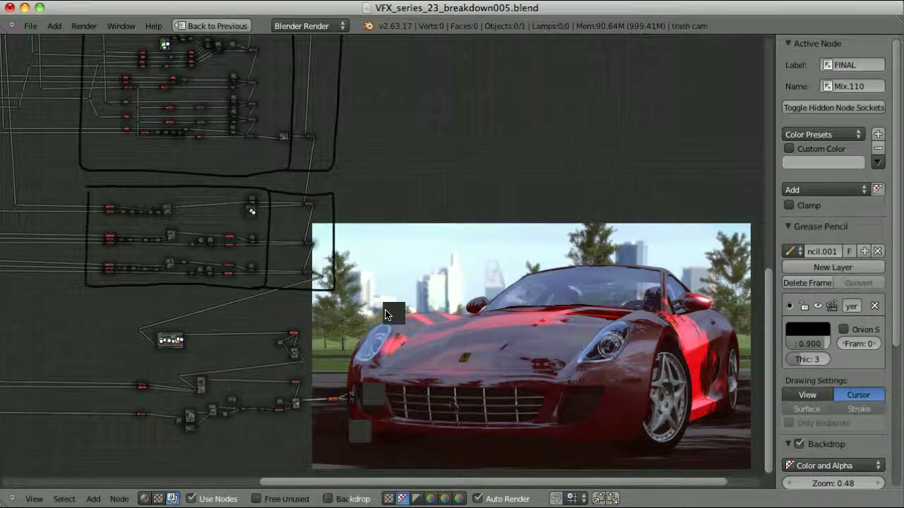
left_click(330, 498)
middle_click_drag(244, 105, 336, 475)
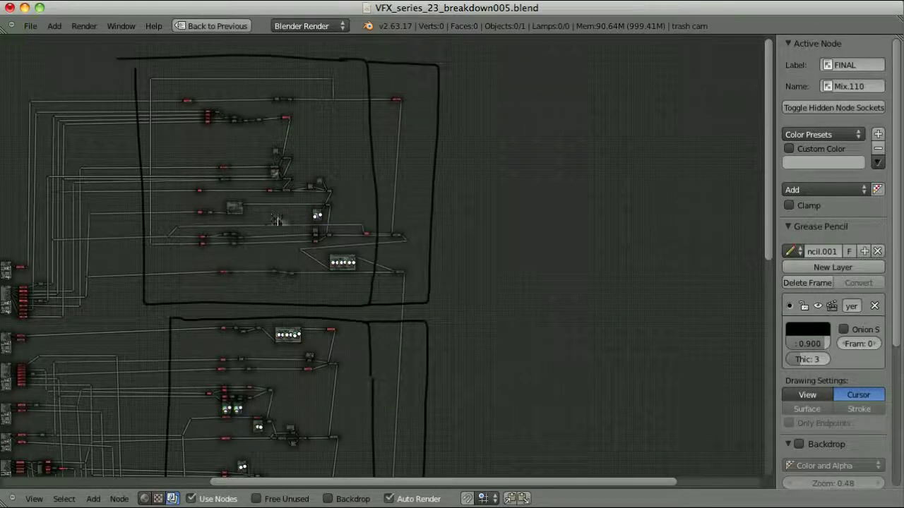
middle_click_drag(478, 425, 475, 407)
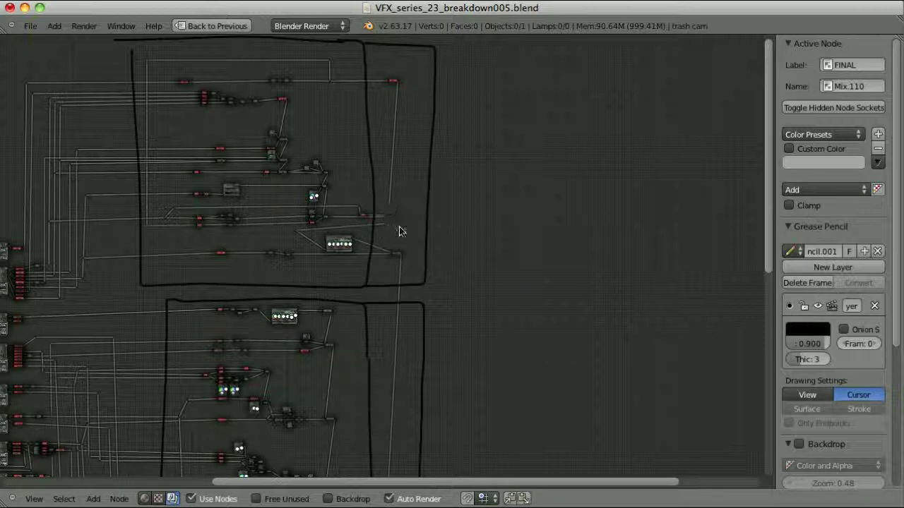
middle_click_drag(451, 360, 445, 102)
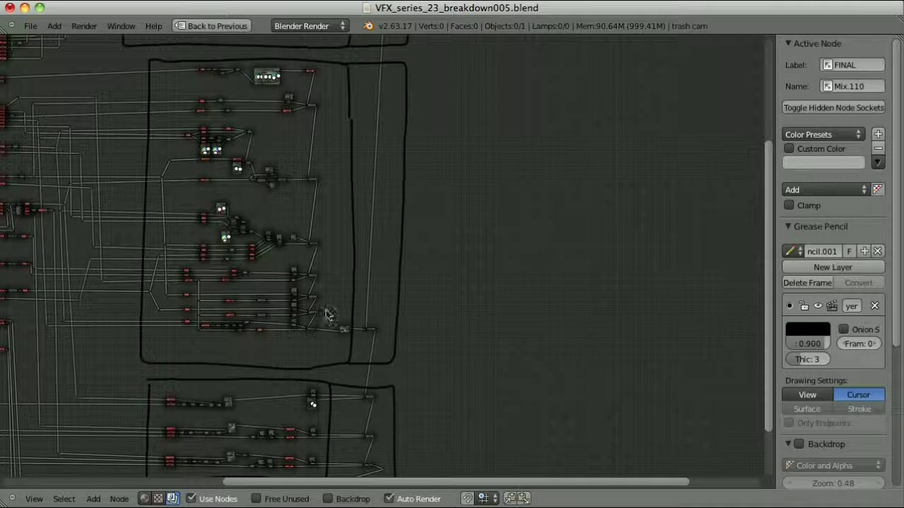
Preview the car group's Alpha Convert node and draw a vertical grease pencil line along the group's merge chain.
left_click(345, 330)
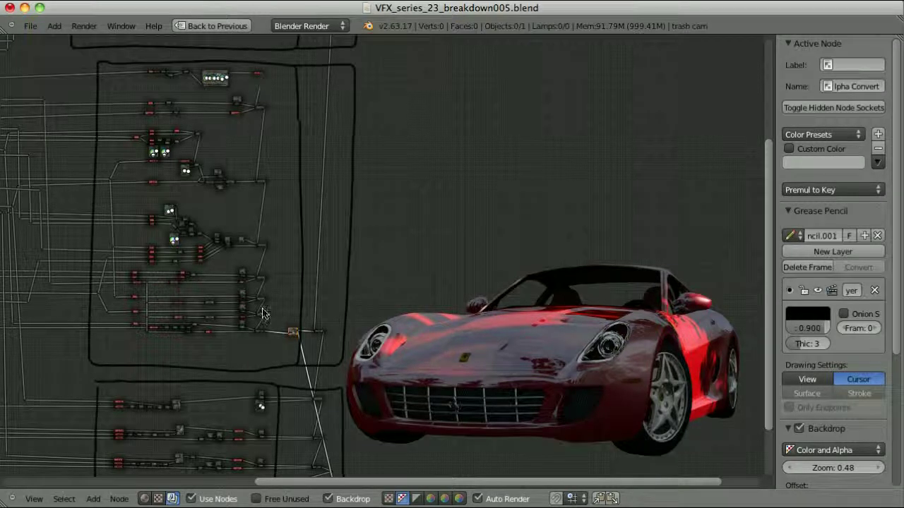
left_click_drag(269, 80, 267, 332)
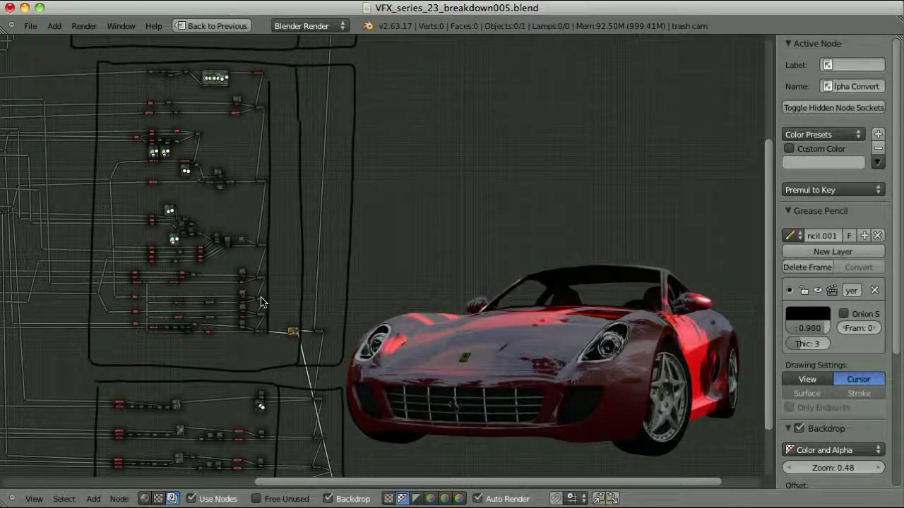
Preview the DIRECT LIGHT node at the start of the car group's merge chain.
scroll(262, 277, "up", 6)
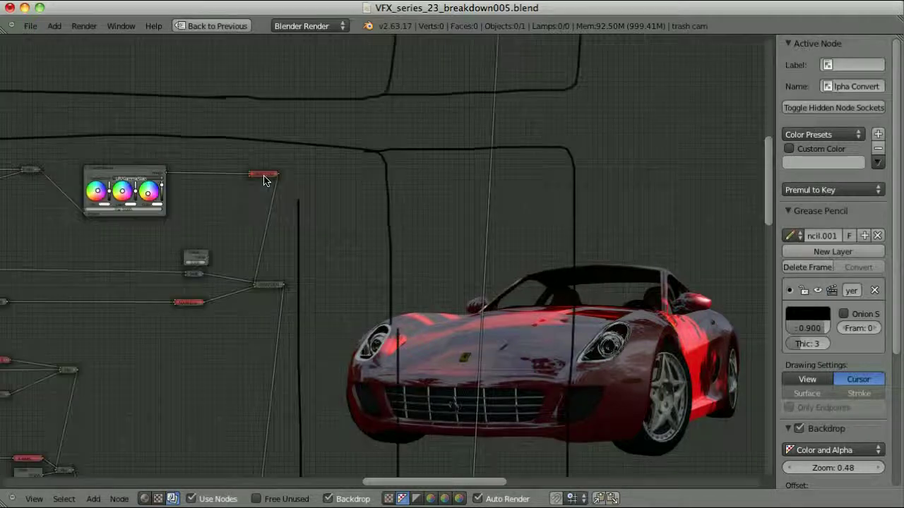
left_click(263, 175)
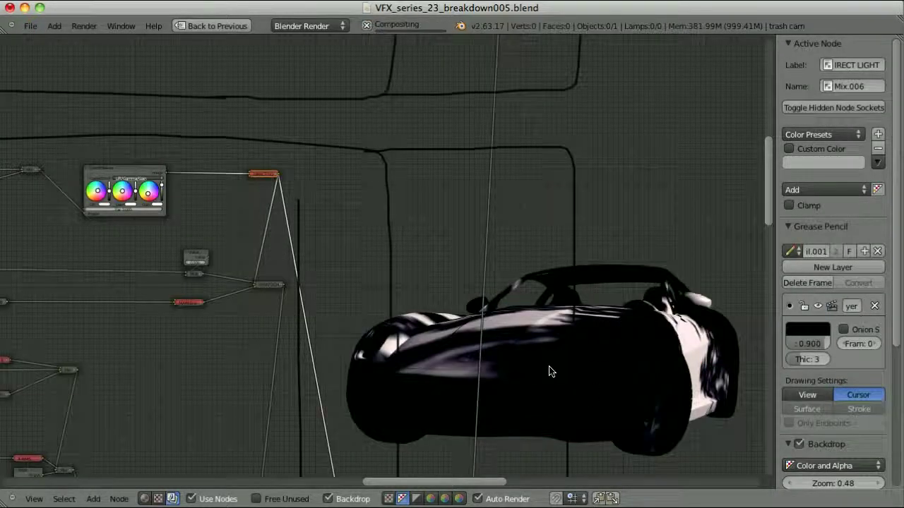
Inspect the car scene's MAIN_ENERGY render layer, the two lamps in its light group and its Specular pass.
scroll(623, 360, "down", 2)
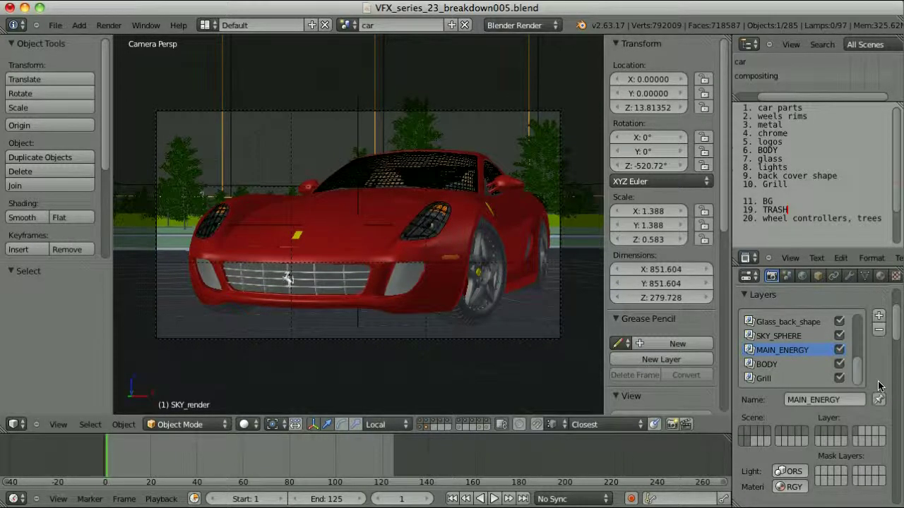
scroll(879, 385, "down", 3)
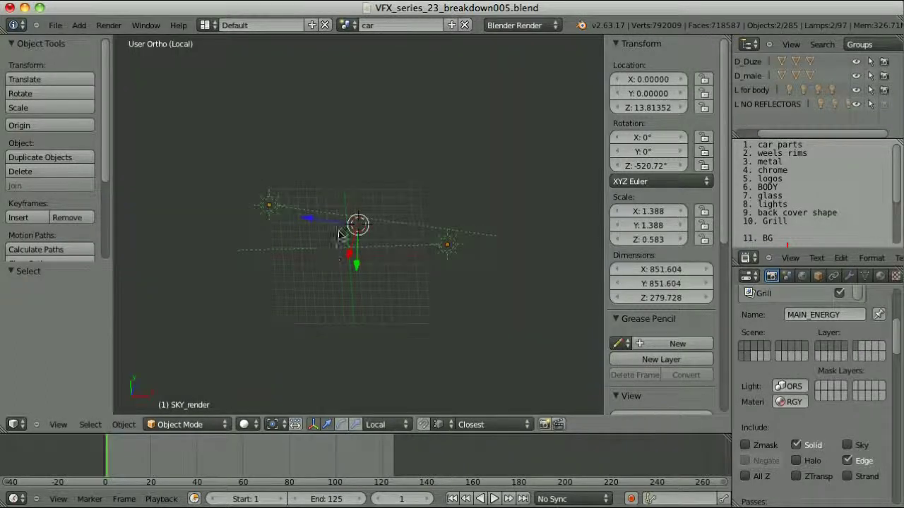
right_click(446, 246)
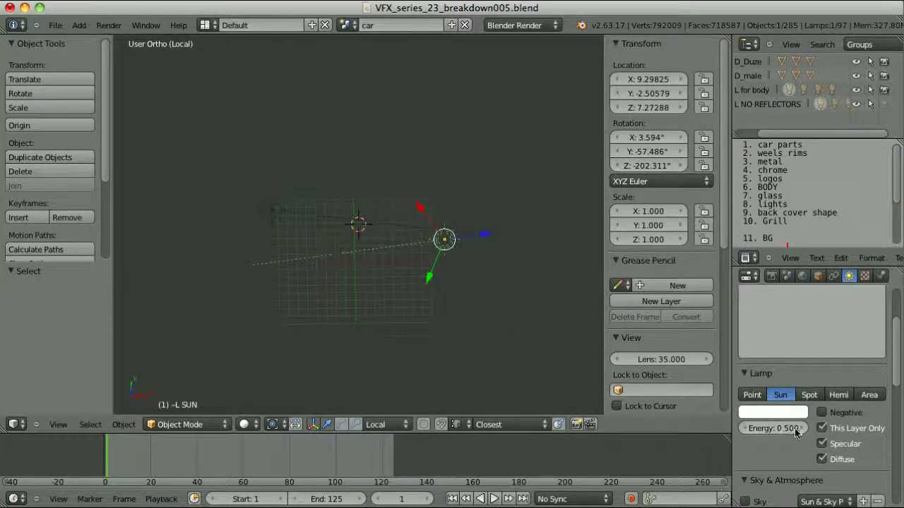
right_click(272, 211)
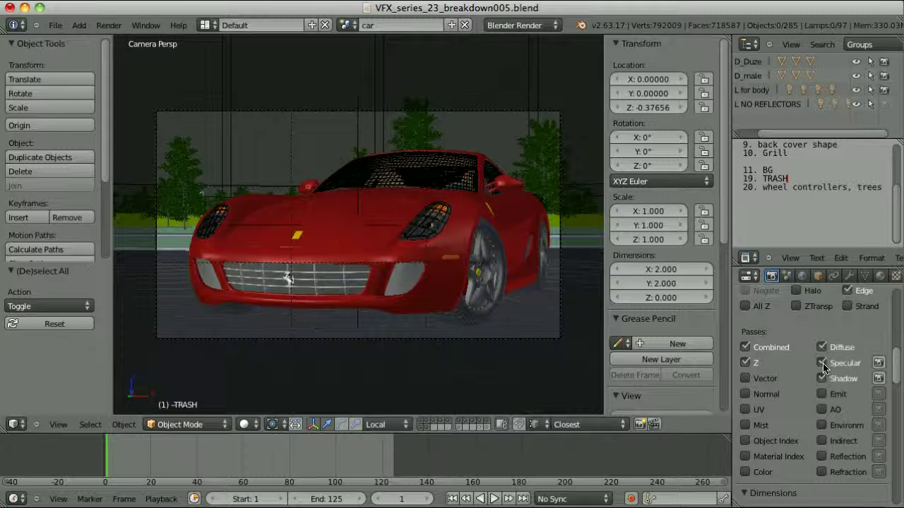
left_click(821, 363)
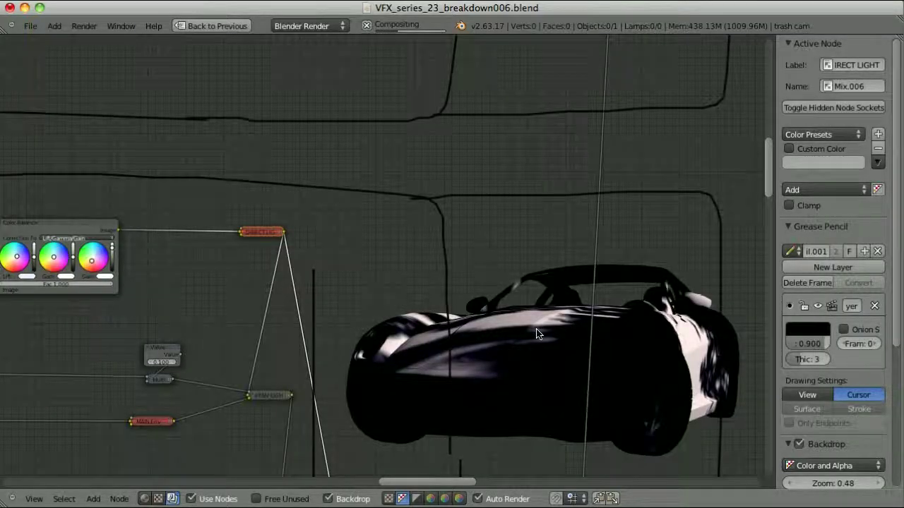
Preview the Combined and MAIN ENERGY specular nodes and the Subtract node they feed.
middle_click_drag(206, 298, 599, 221)
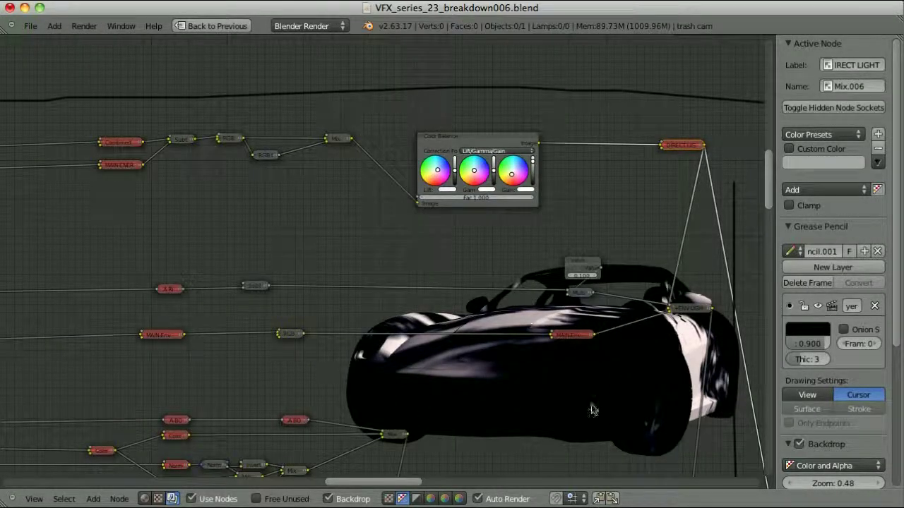
scroll(65, 153, "up", 1)
left_click(65, 153, "ctrl+shift")
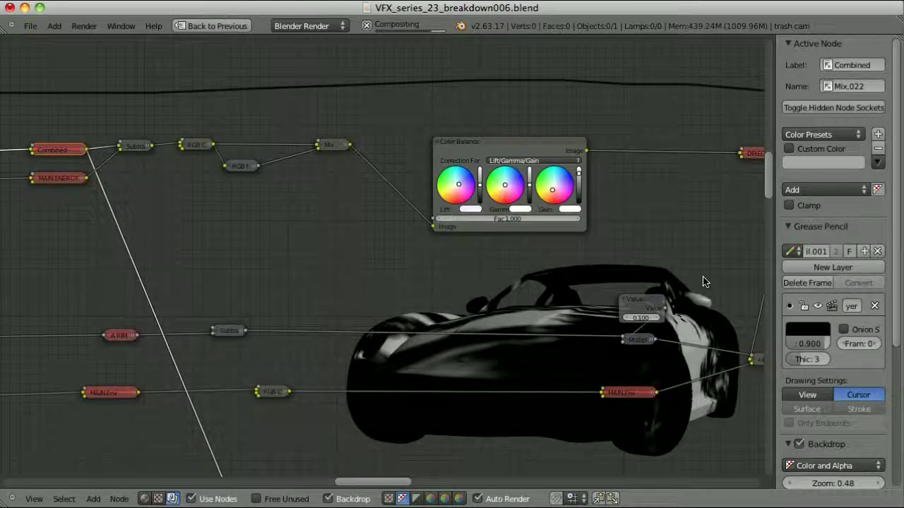
left_click(58, 179, "ctrl+shift")
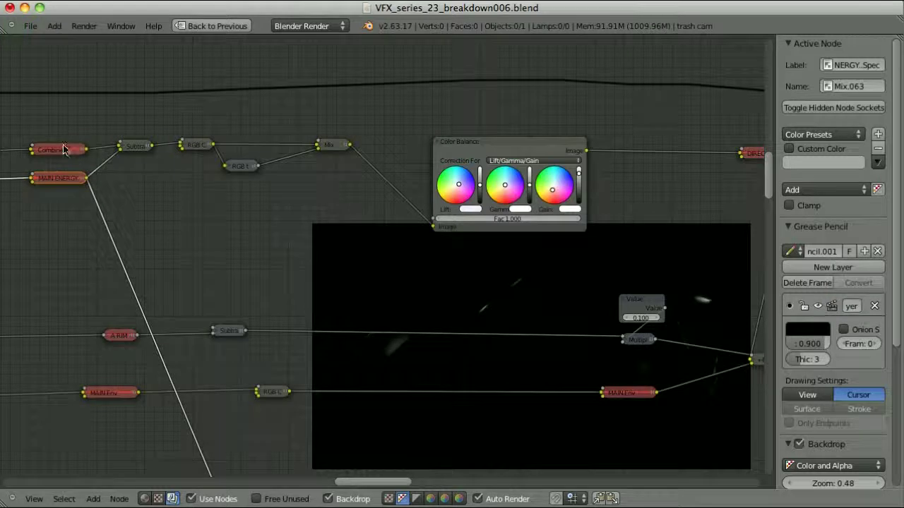
left_click(138, 148, "ctrl+shift")
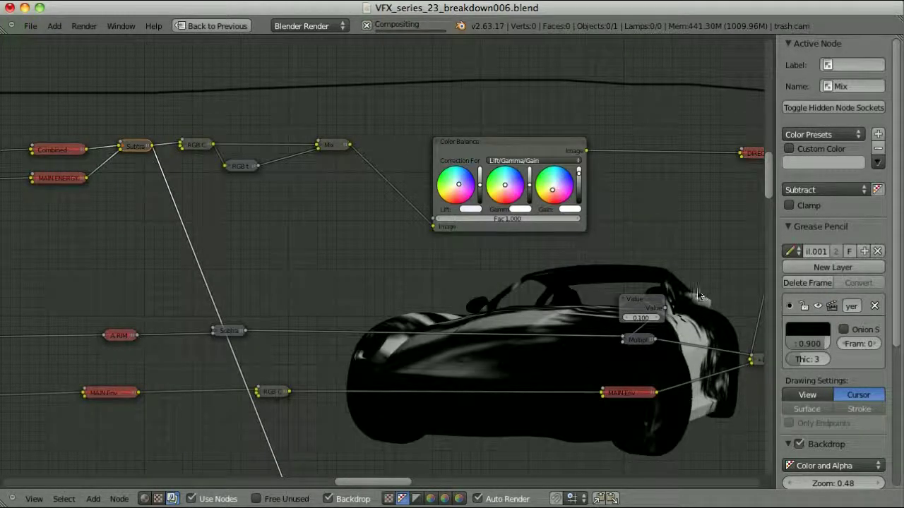
Compare the Combined node with the Subtract result and preview the RGB Curves and RGB to BW nodes.
left_click(50, 152, "ctrl+shift")
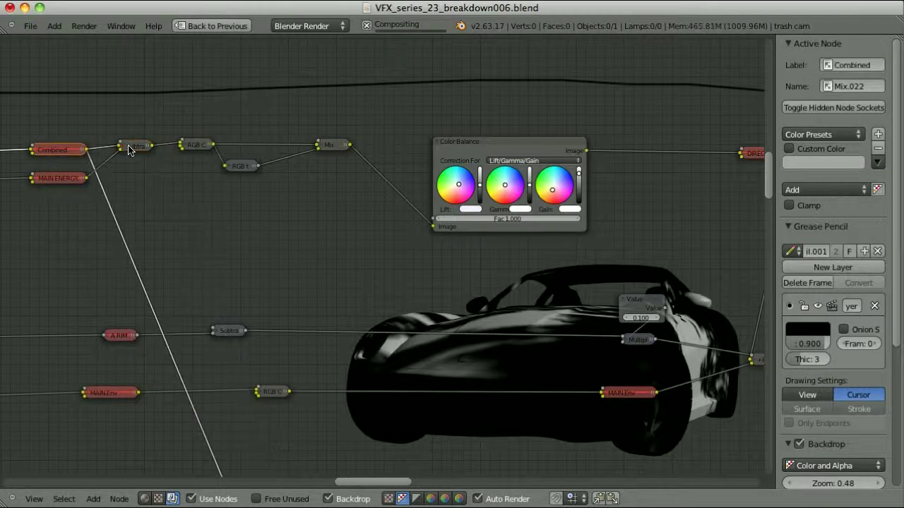
left_click(135, 149, "ctrl+shift")
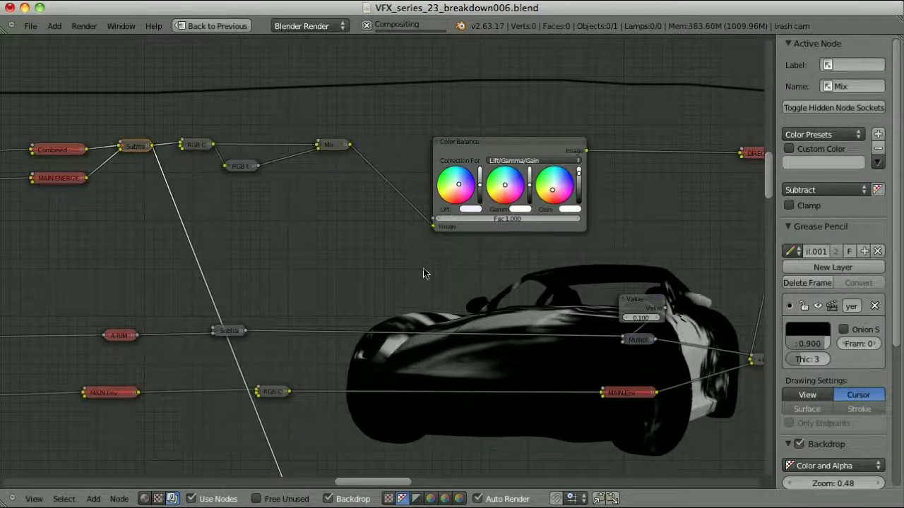
left_click(199, 147, "ctrl+shift")
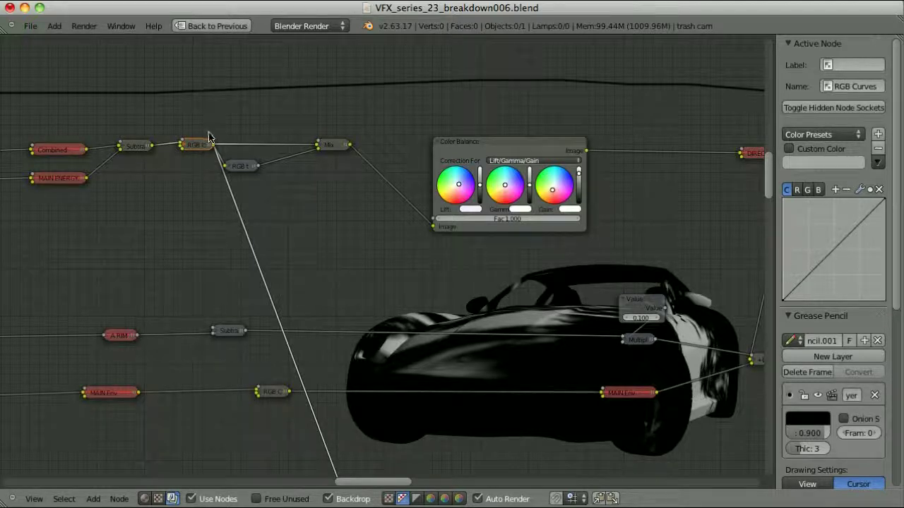
left_click(244, 169)
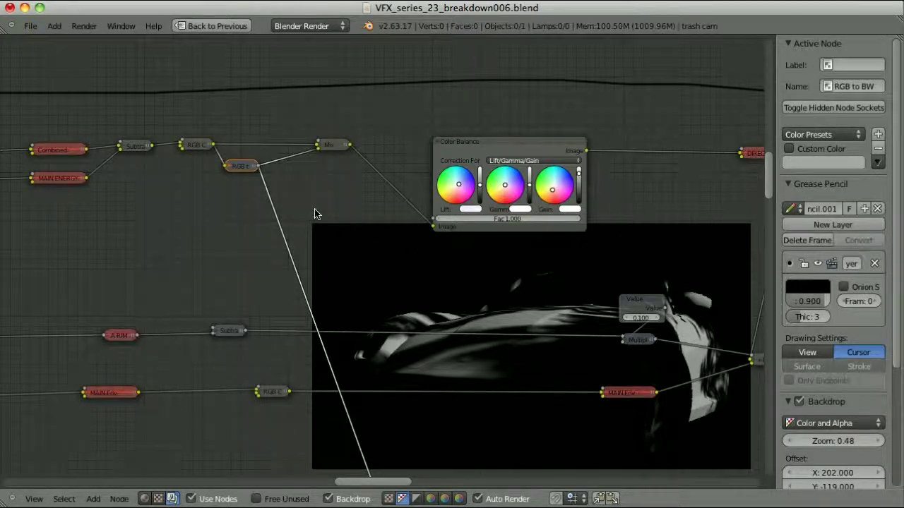
Delete the RGB Curves, RGB to BW and Mix nodes with reconnection and move the Subtract node closer to Color Balance.
key("b")
left_click_drag(182, 120, 367, 199)
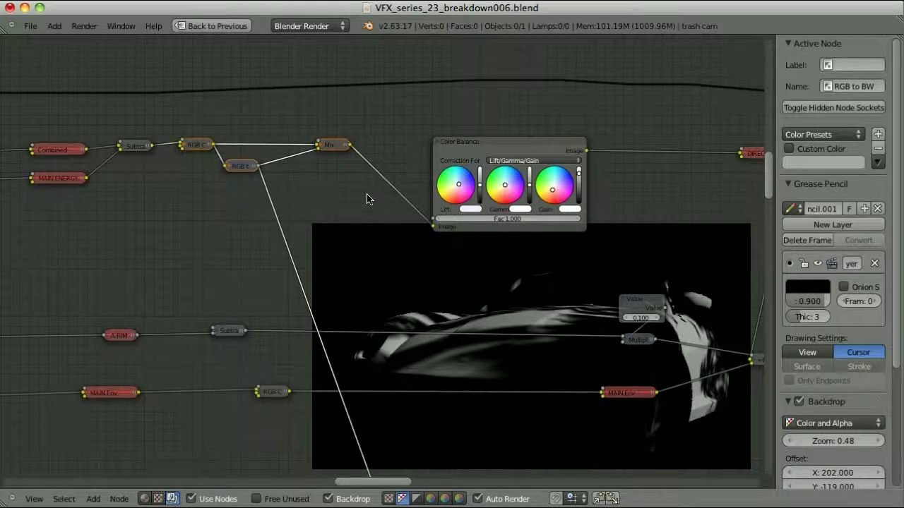
key("ctrl+x")
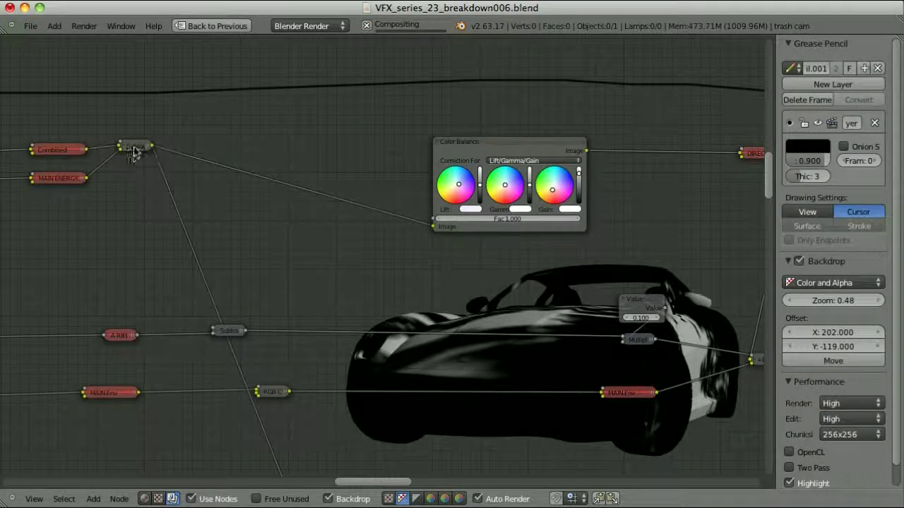
left_click_drag(134, 151, 277, 183)
Preview the Color Balance node's output and follow it to the DIRECT LIGHT and ENV LIGHT nodes.
middle_click_drag(479, 259, 272, 255)
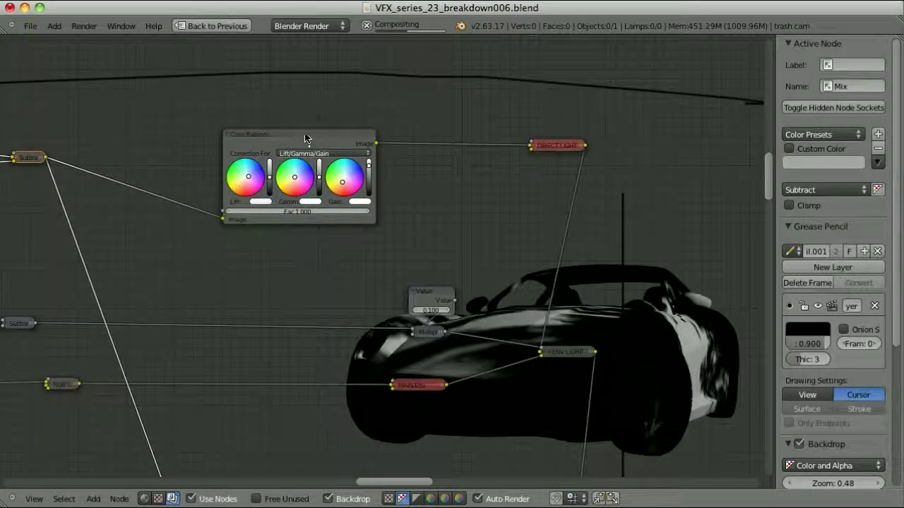
left_click(305, 138)
middle_click_drag(672, 389, 440, 350)
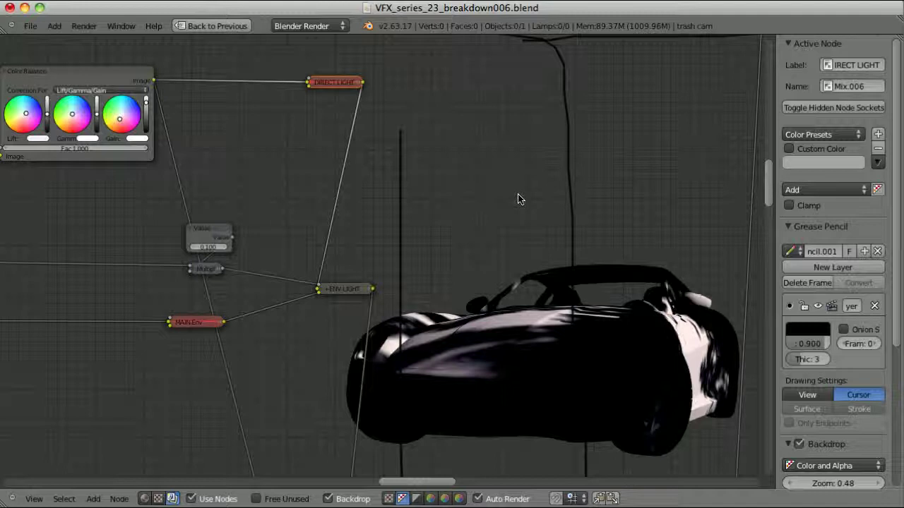
Preview the MAIN.Env pass, check the curve of its RGB Curves node, and preview the +ENV LIGHT output.
left_click(348, 292)
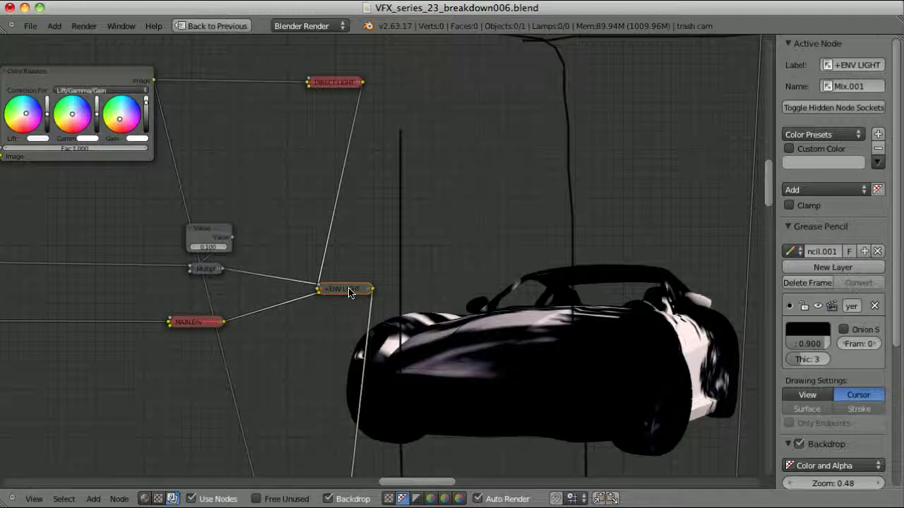
left_click(197, 324, "ctrl+shift")
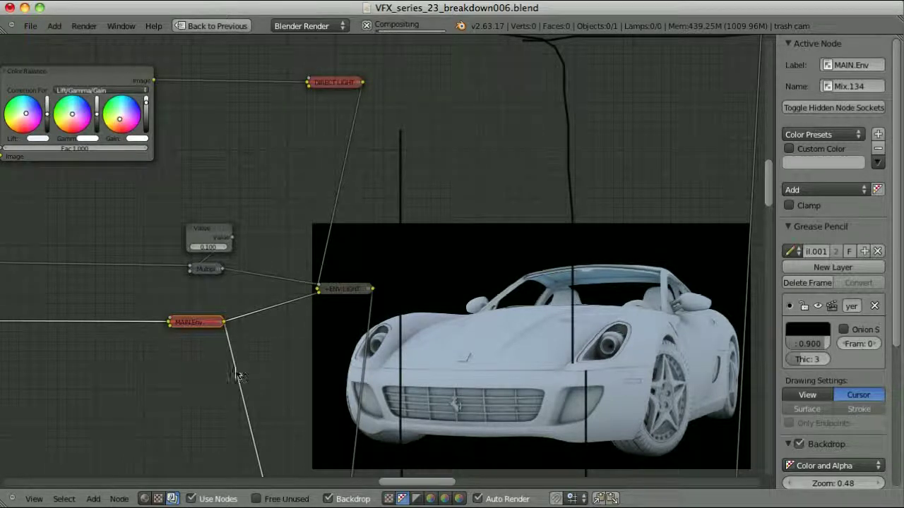
middle_click_drag(177, 390, 261, 222)
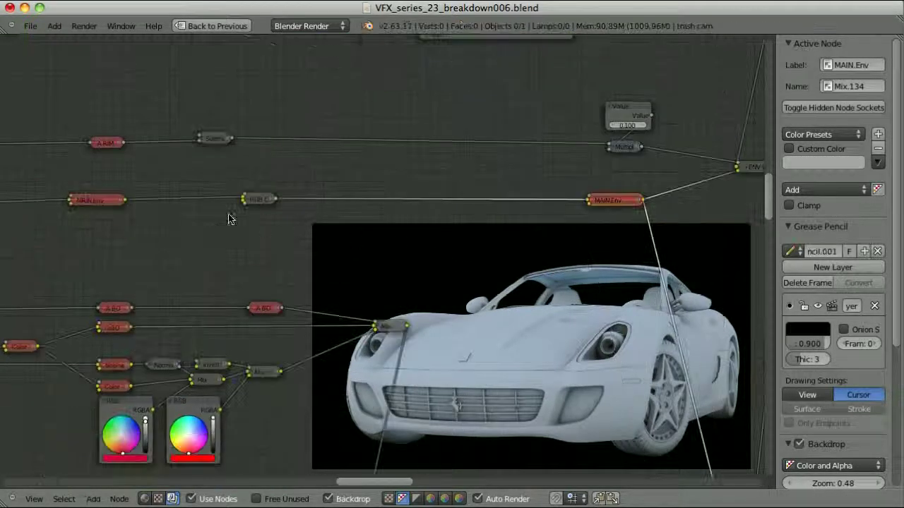
left_click(260, 204)
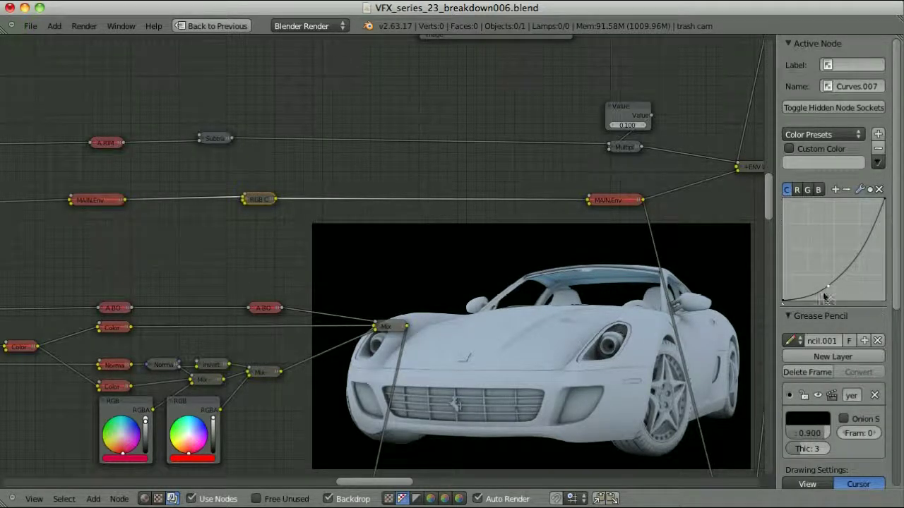
middle_click_drag(578, 305, 261, 322)
left_click(435, 177, "ctrl+shift")
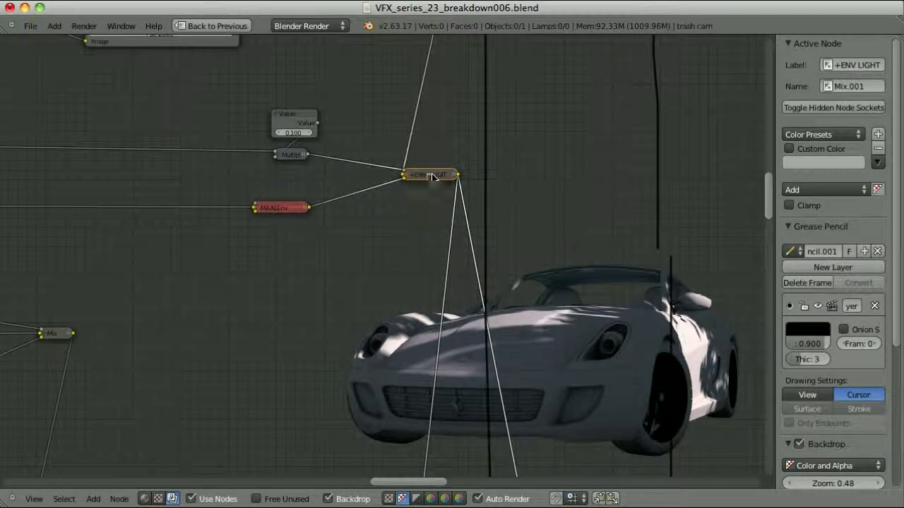
Expand the Subtract node fed by A RIMS and preview the A RIMS mask and the Subtract output.
scroll(236, 162, "down", 4)
middle_click_drag(171, 200, 273, 196)
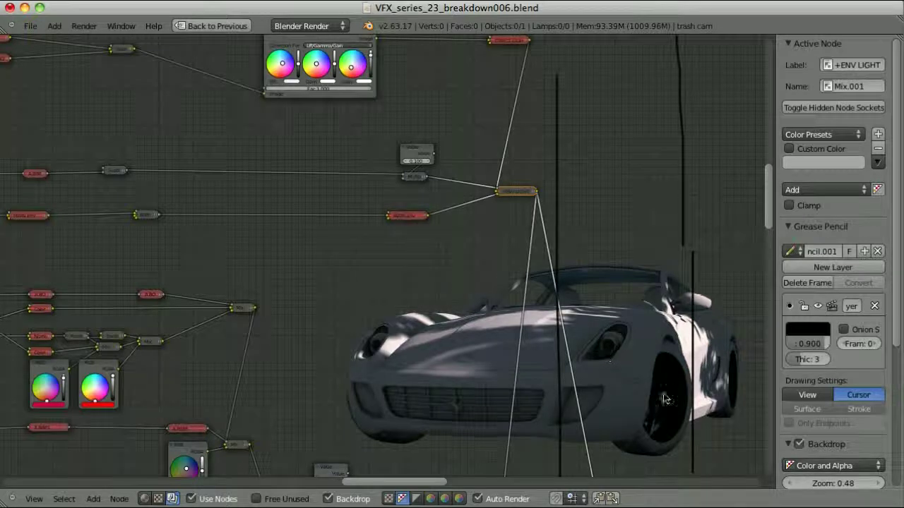
middle_click_drag(94, 235, 439, 231)
scroll(416, 236, "up", 3)
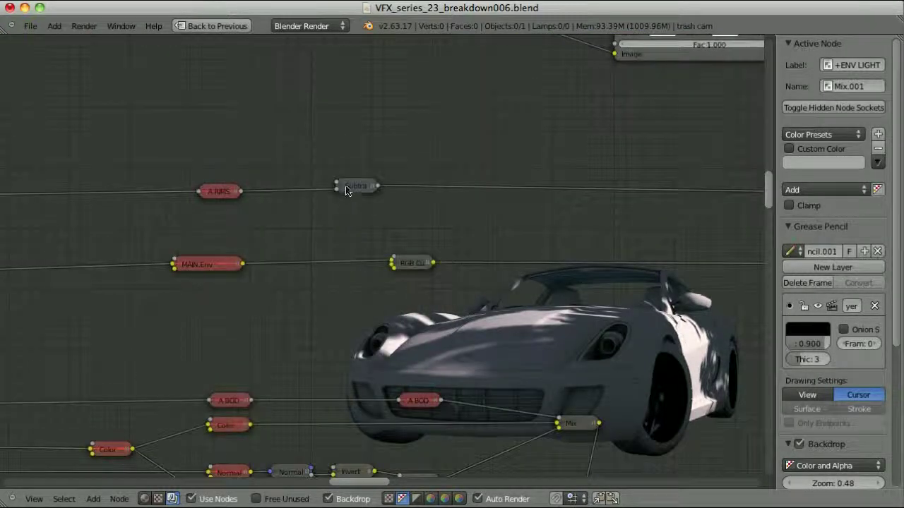
left_click(355, 185)
scroll(355, 185, "up", 5)
key("h")
scroll(461, 227, "up", 2)
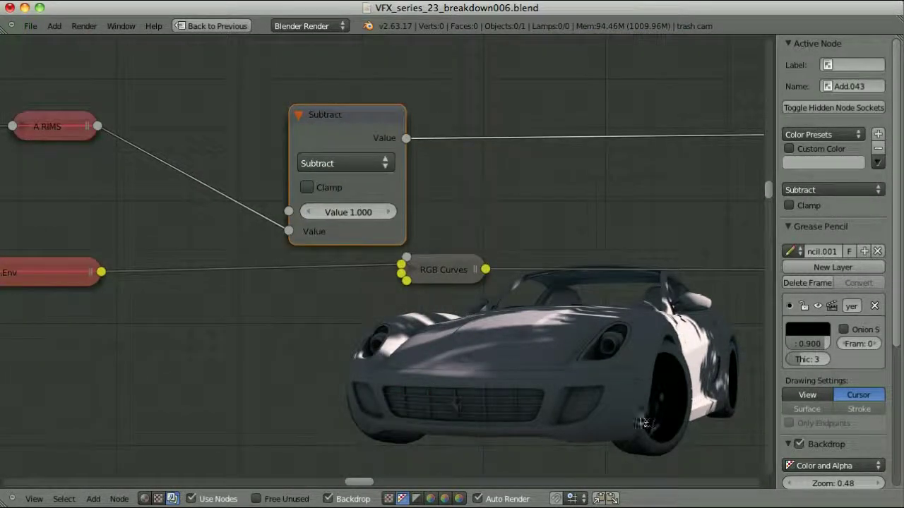
left_click(63, 127, "ctrl+shift")
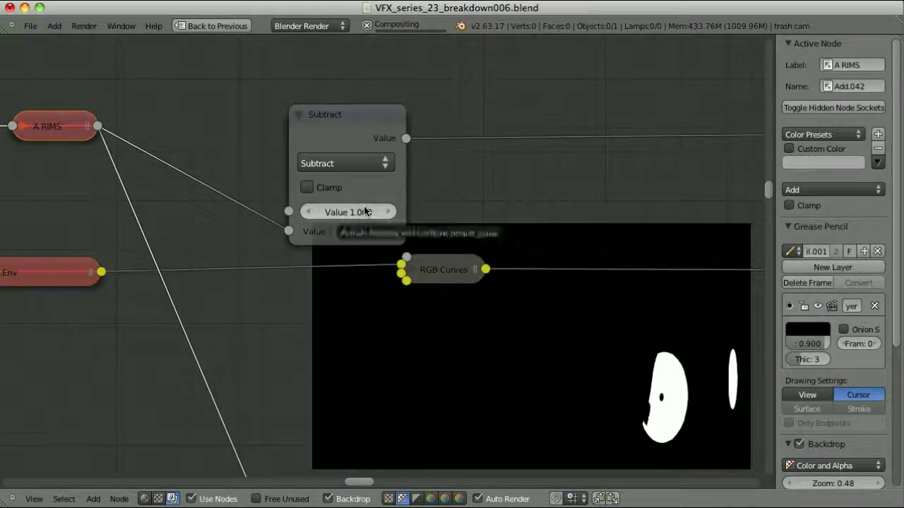
left_click(353, 122, "ctrl+shift")
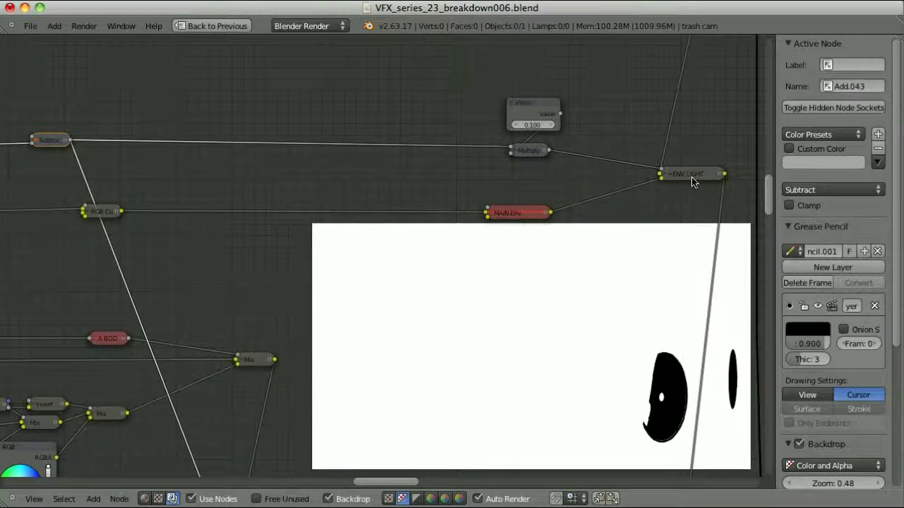
Inspect the Multiply node that scales the rim mask, preview its output, and preview the +ENV LIGHT result.
scroll(558, 204, "up", 2)
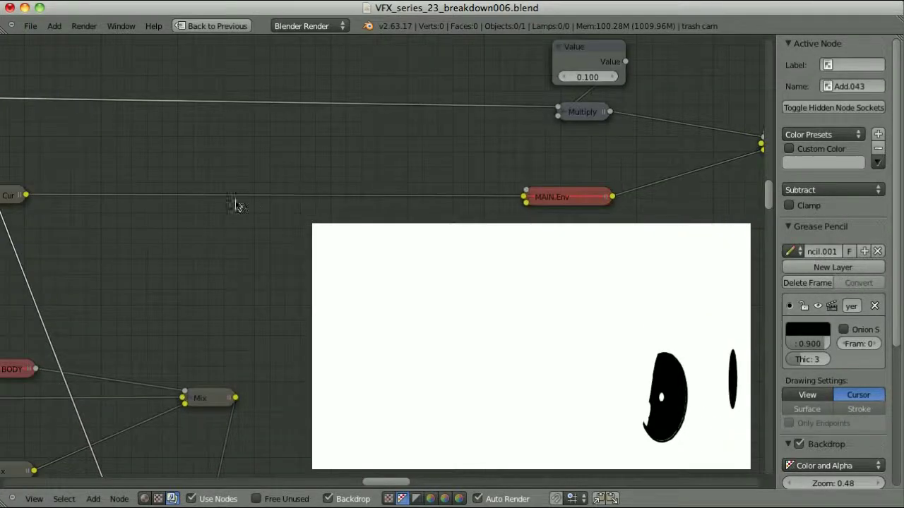
left_click(585, 111)
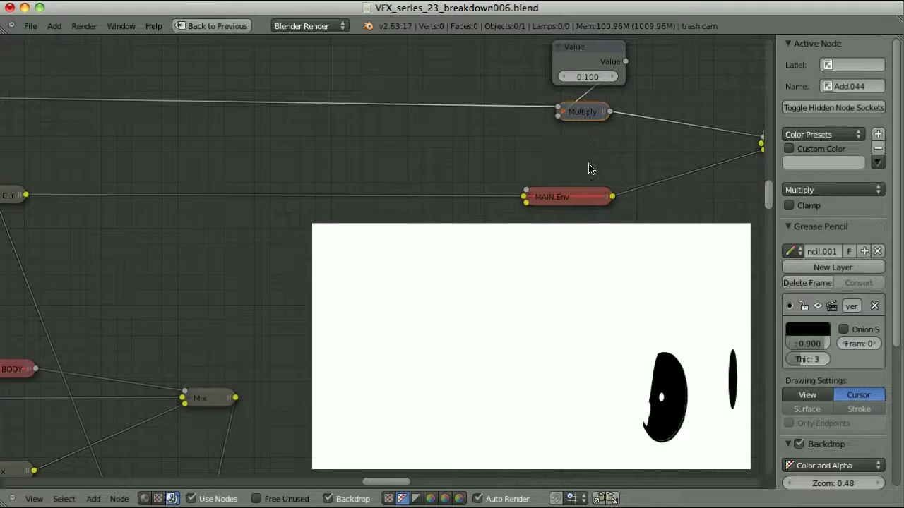
key("h")
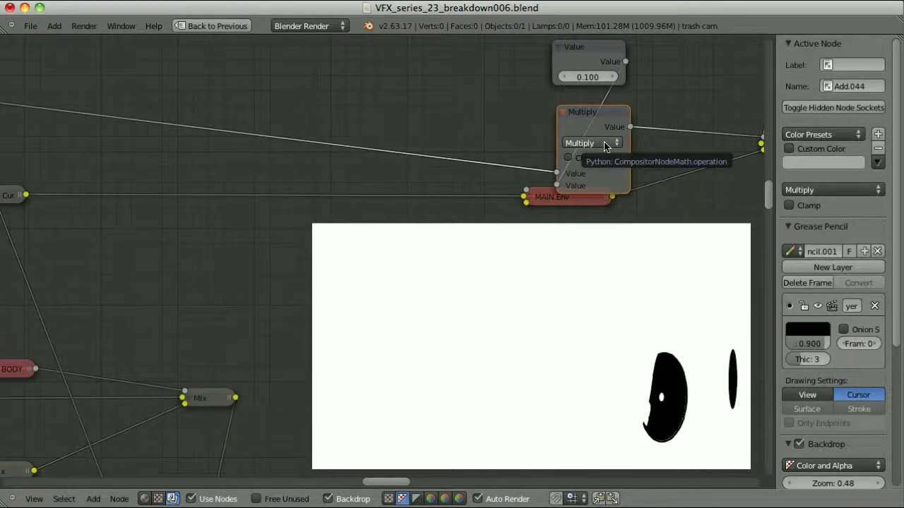
key("h")
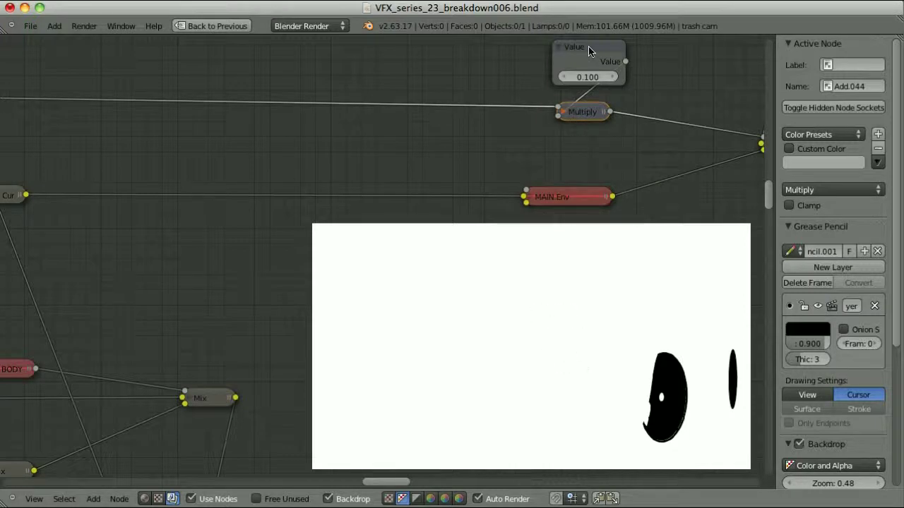
middle_click_drag(590, 51, 463, 98)
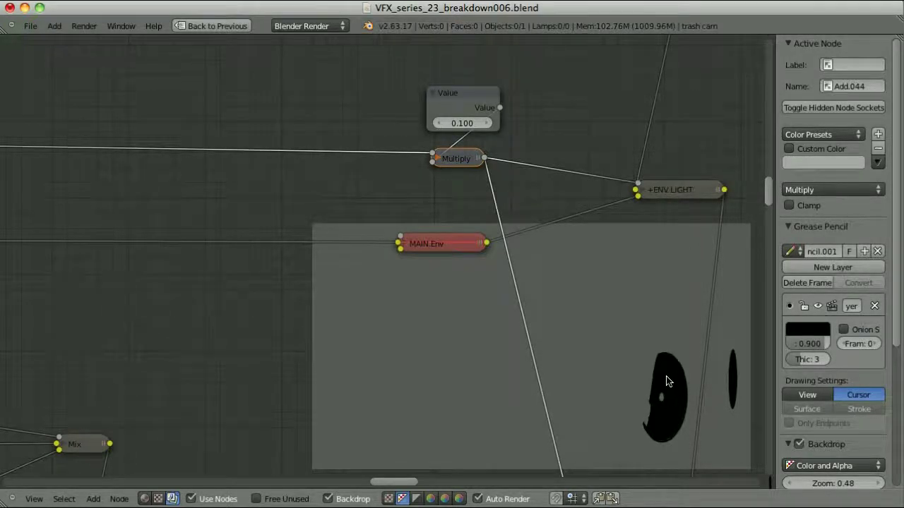
left_click(679, 192)
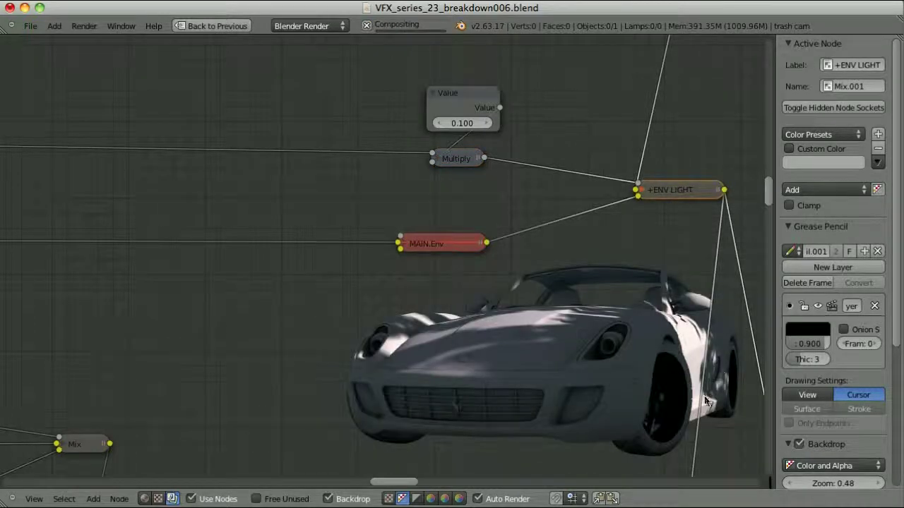
middle_click_drag(656, 205, 579, 184)
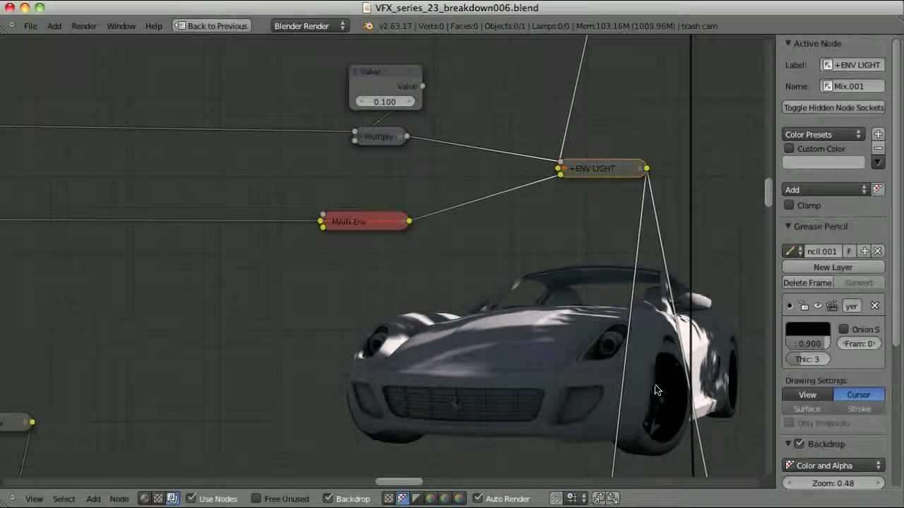
Preview the Mix node feeding the COLOR node and trace it back to the Color, Normal and A BODY nodes.
middle_click_drag(669, 445, 667, 200)
middle_click_drag(628, 435, 601, 44)
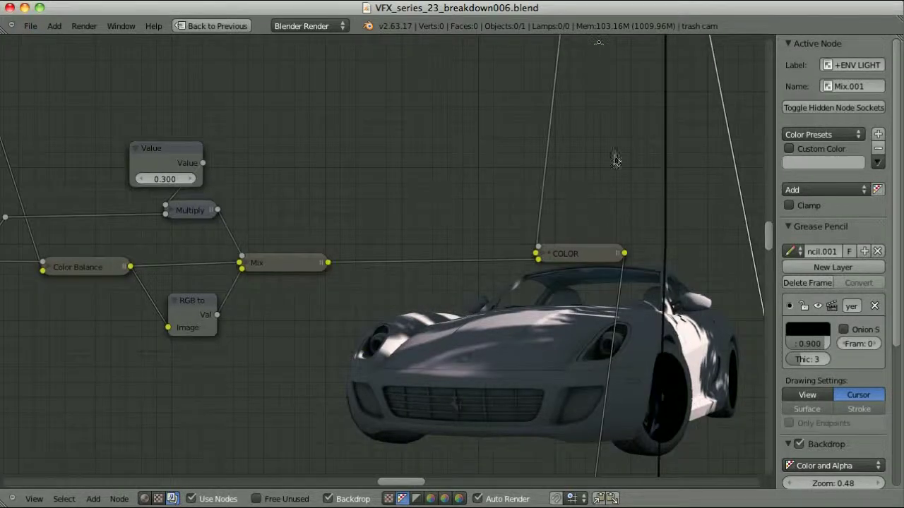
left_click(297, 267, "ctrl+shift")
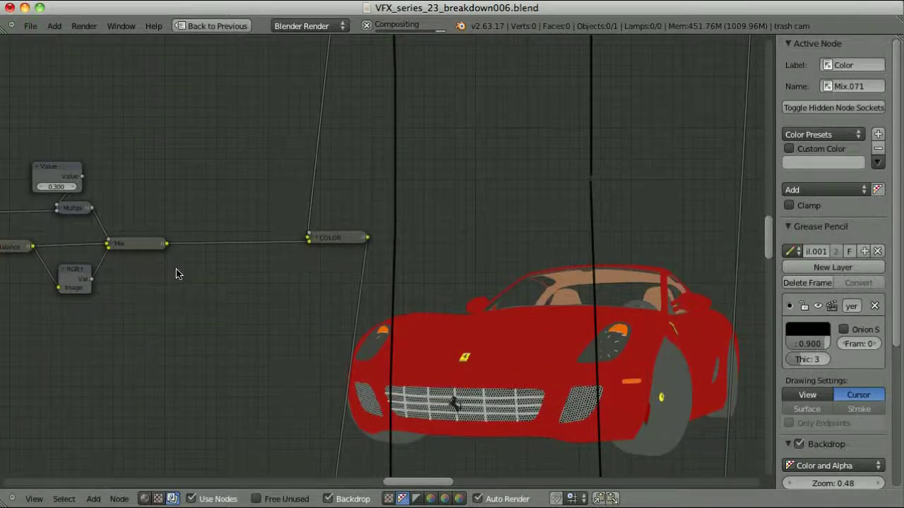
left_click(147, 247, "ctrl+shift")
scroll(216, 290, "down", 2)
middle_click_drag(259, 279, 705, 440)
scroll(355, 241, "up", 9)
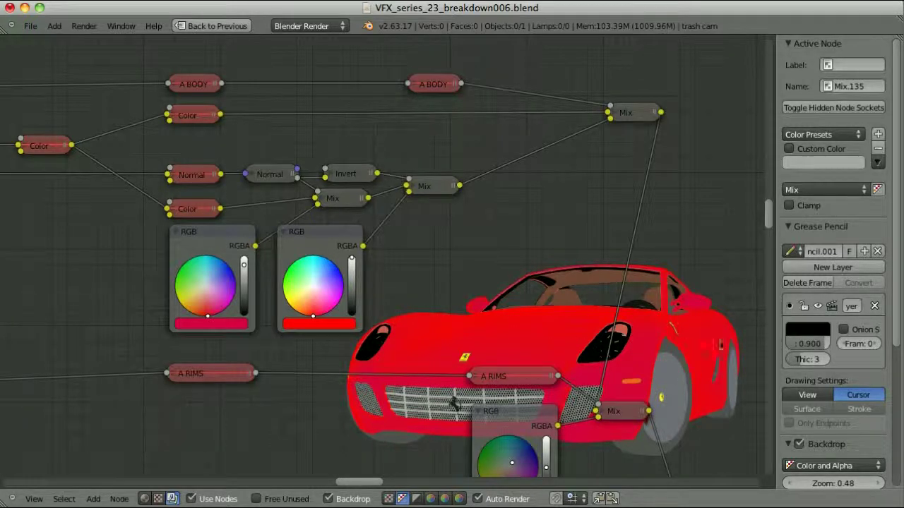
Preview the Normal pass and the Normal node it feeds in the body colour branch.
middle_click_drag(672, 332, 508, 348)
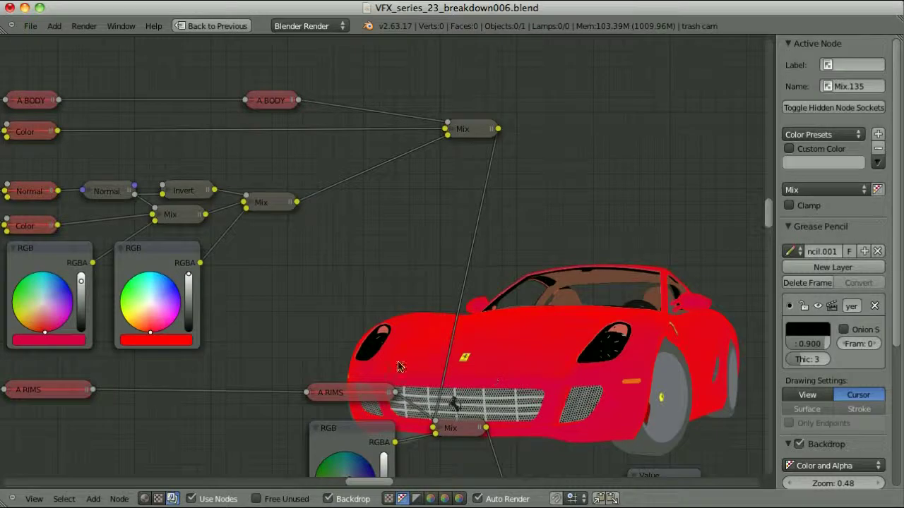
middle_click_drag(34, 197, 167, 179)
left_click(167, 180, "ctrl+shift")
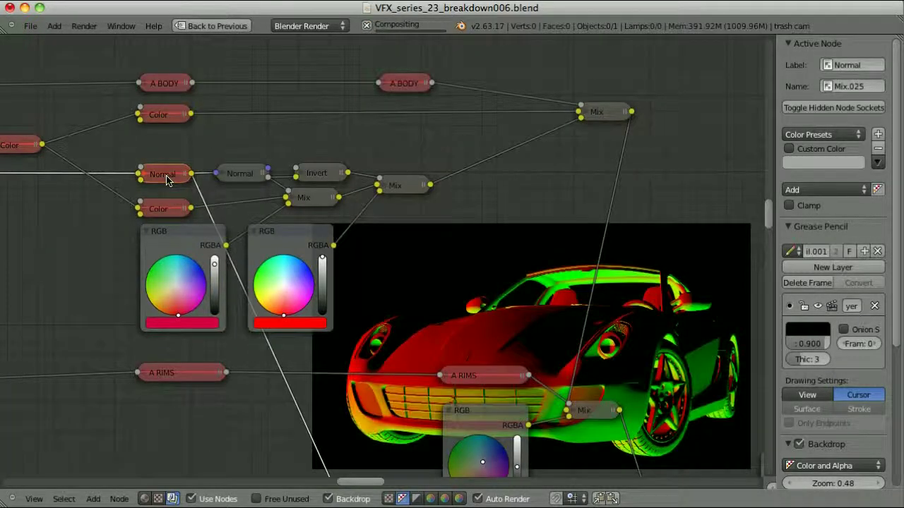
left_click(245, 176)
left_click(245, 175, "ctrl+shift")
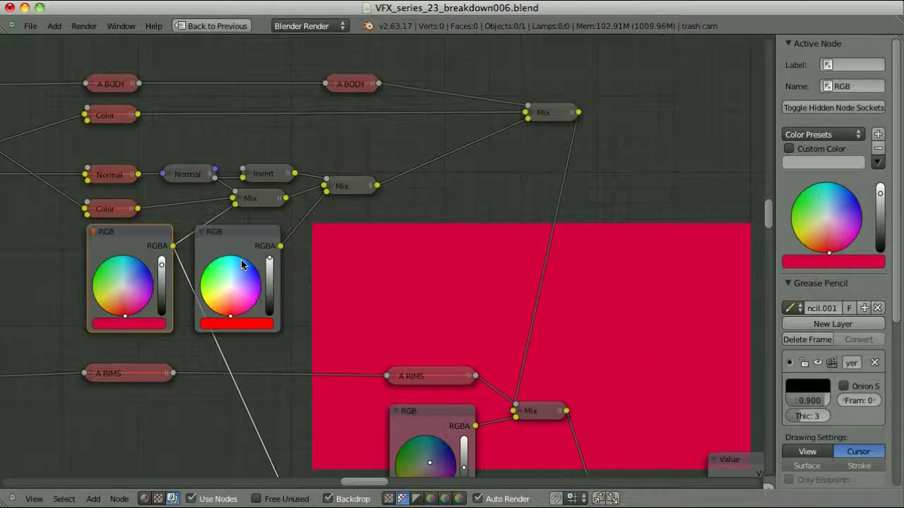
Preview the bright red RGB node, the lower Color pass, and the first Mix node with the Normal node driving it.
left_click(238, 233)
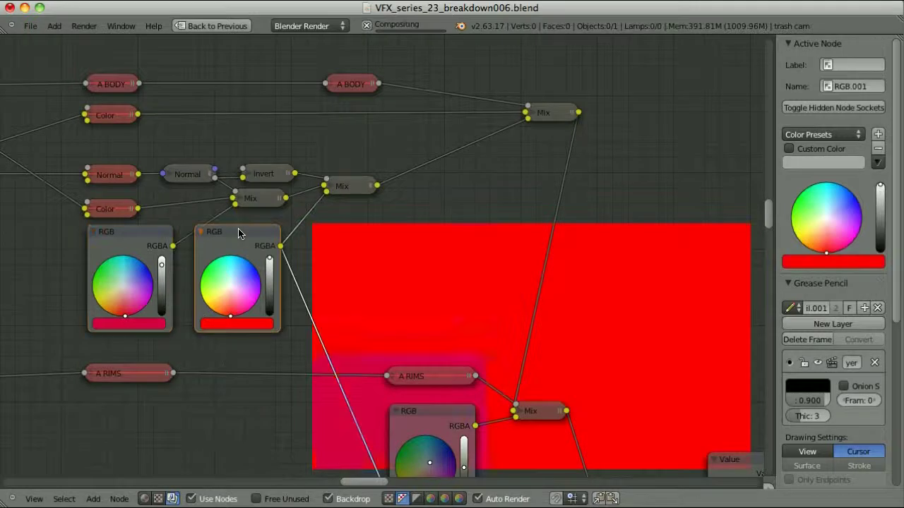
left_click(110, 209, "ctrl+shift")
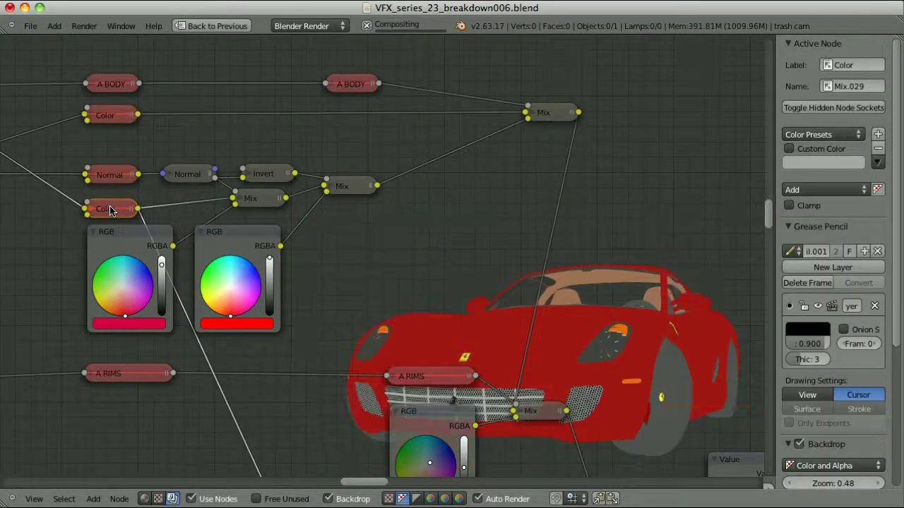
left_click(254, 203, "ctrl+shift")
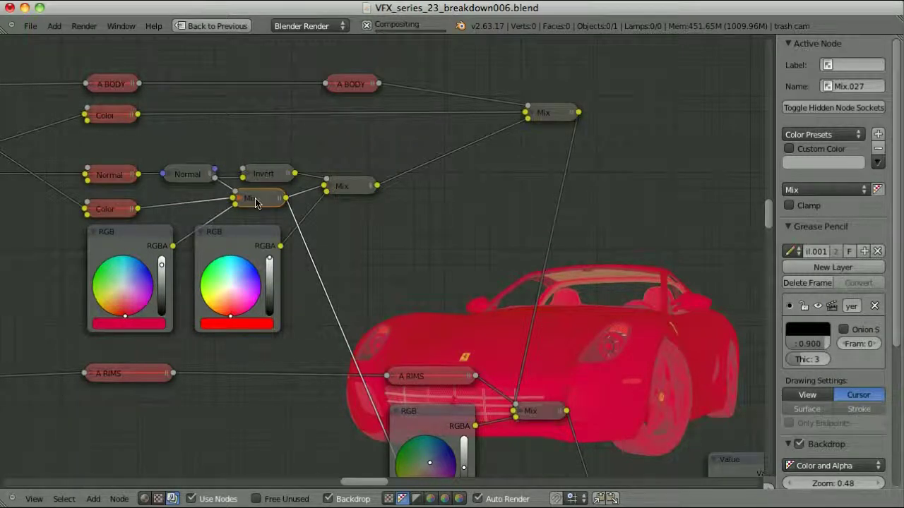
left_click(187, 177, "ctrl+shift")
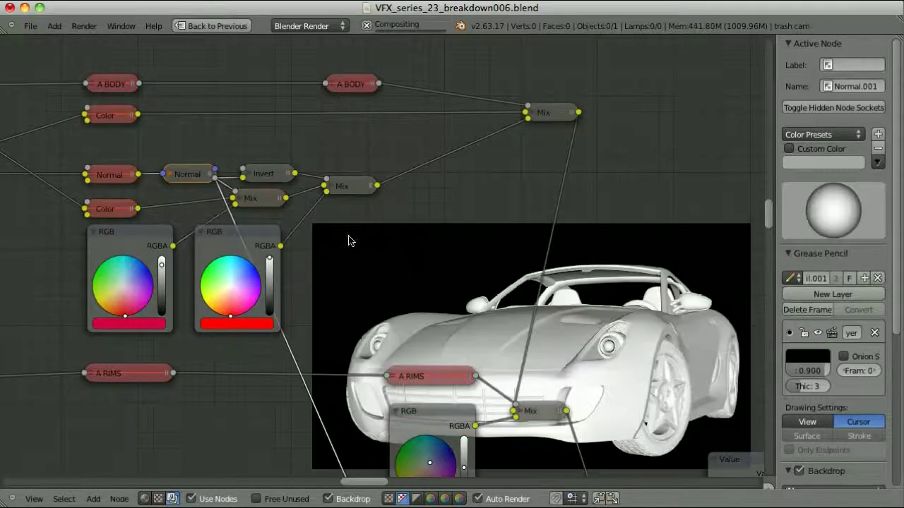
left_click(265, 202)
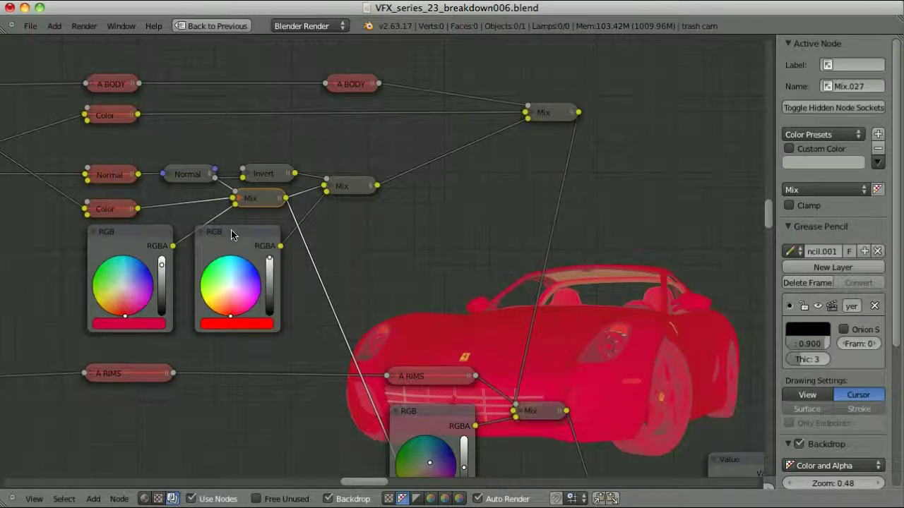
Move the Invert node slightly up, away from the first Mix node, and compare the outputs of both Mix nodes.
left_click_drag(268, 176, 268, 161)
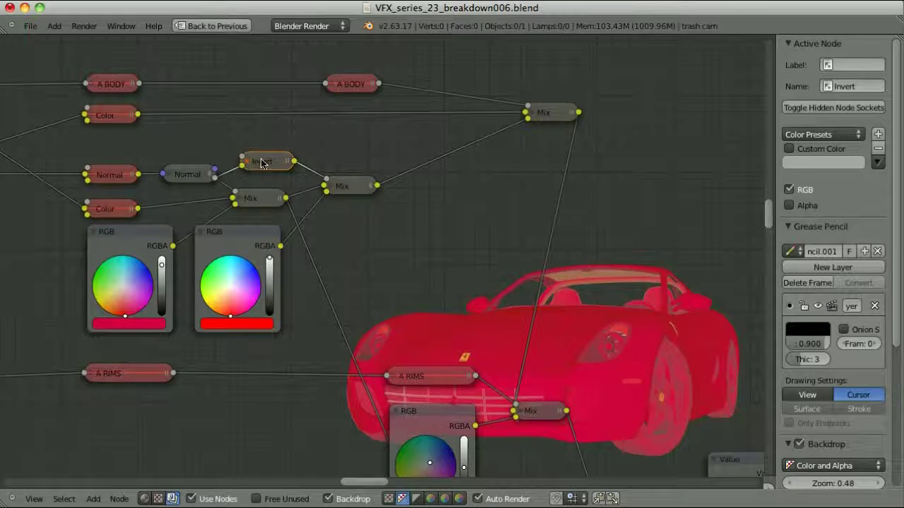
left_click(345, 188)
left_click(347, 189, "ctrl+shift")
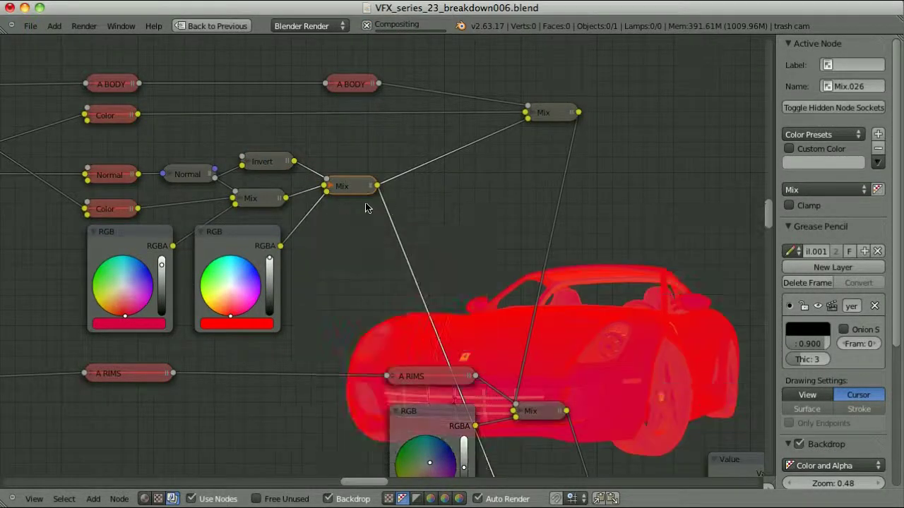
left_click(261, 201, "ctrl+shift")
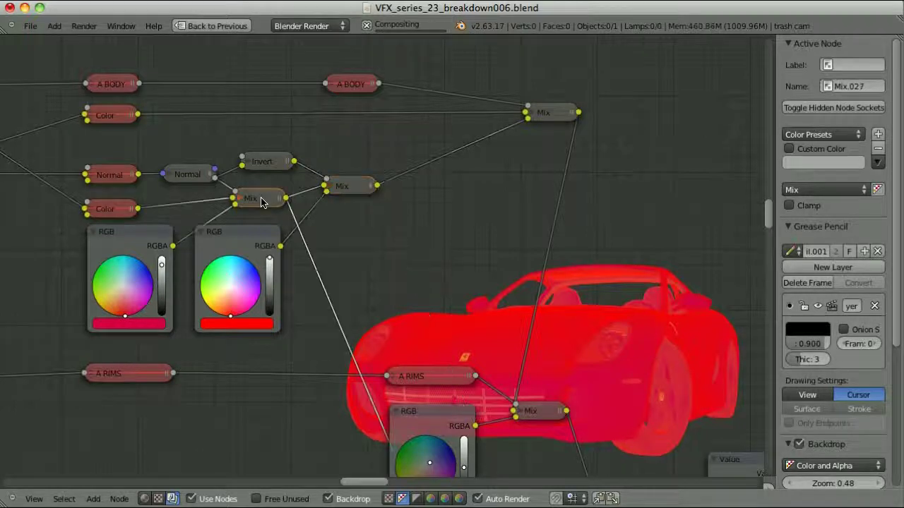
Check the bright red RGB node and the second Mix node it feeds, and preview the A BODY mask.
left_click(237, 233)
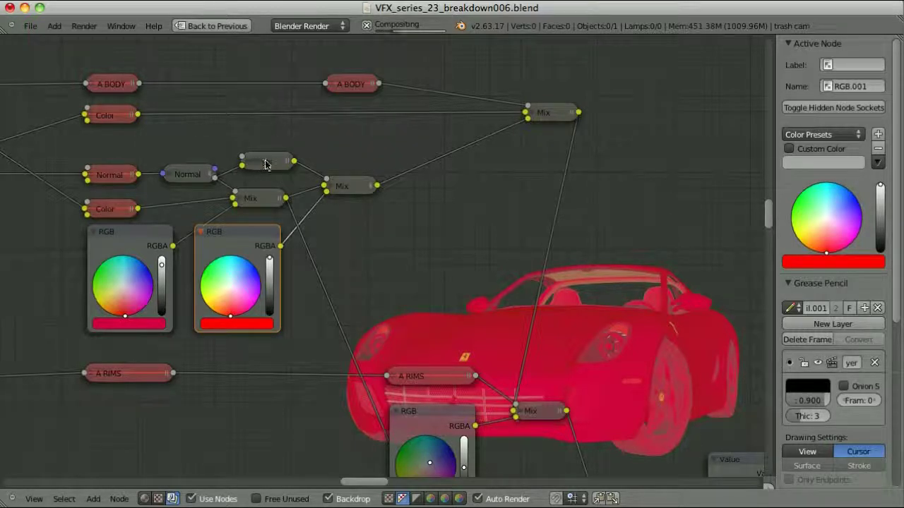
left_click(354, 189)
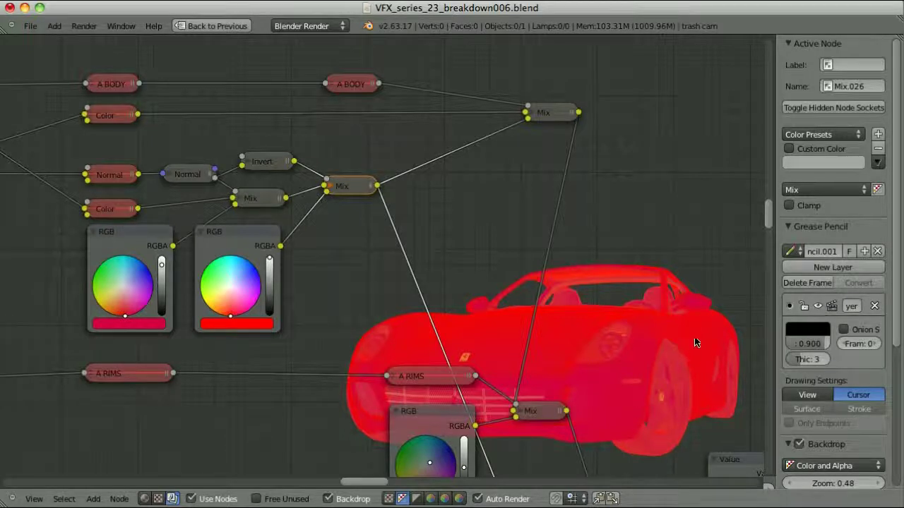
left_click(353, 85, "ctrl+shift")
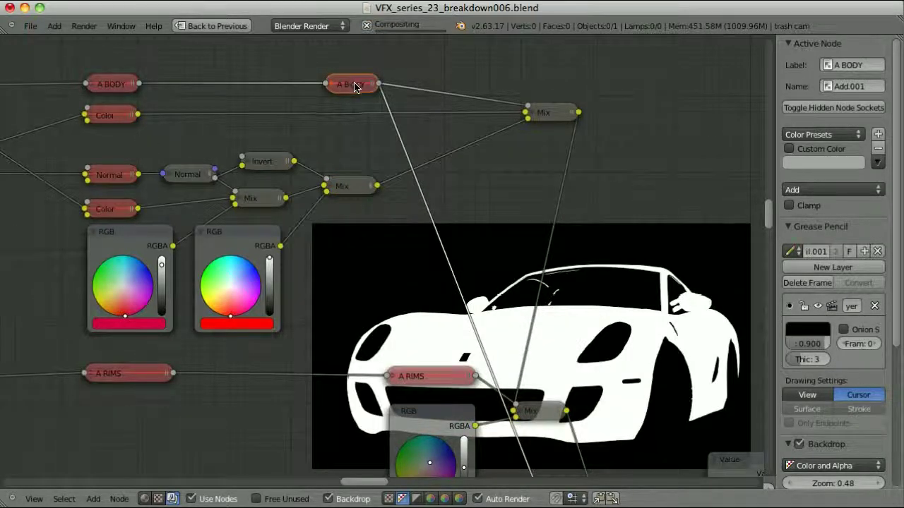
right_click(351, 188)
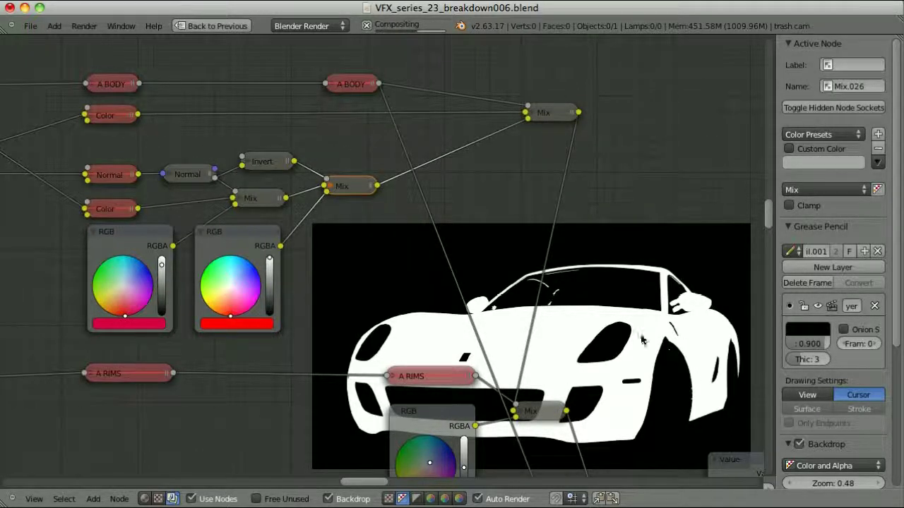
Preview the Mix node that applies the A BODY mask and the A RIMS Mix node that follows it.
left_click(550, 118, "ctrl+shift")
middle_click_drag(726, 369, 634, 388)
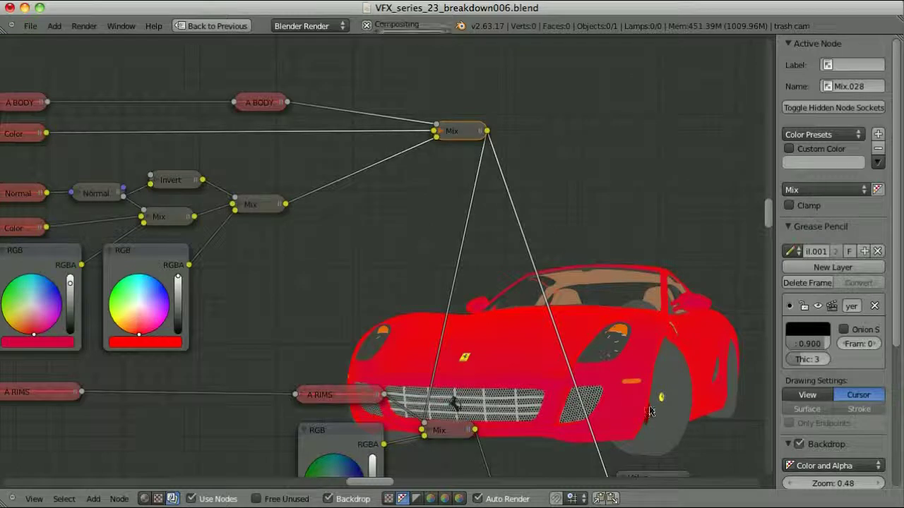
middle_click_drag(466, 156, 454, 202)
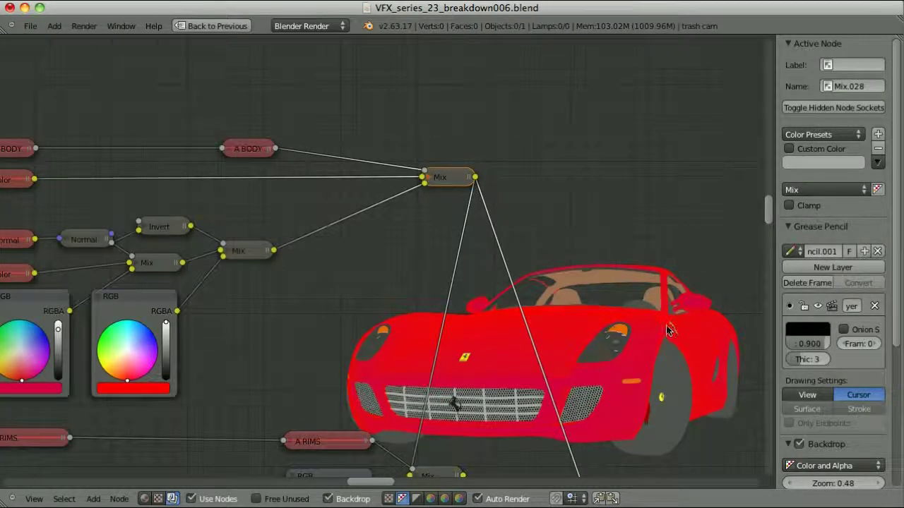
middle_click_drag(596, 396, 526, 226)
middle_click_drag(642, 291, 667, 398)
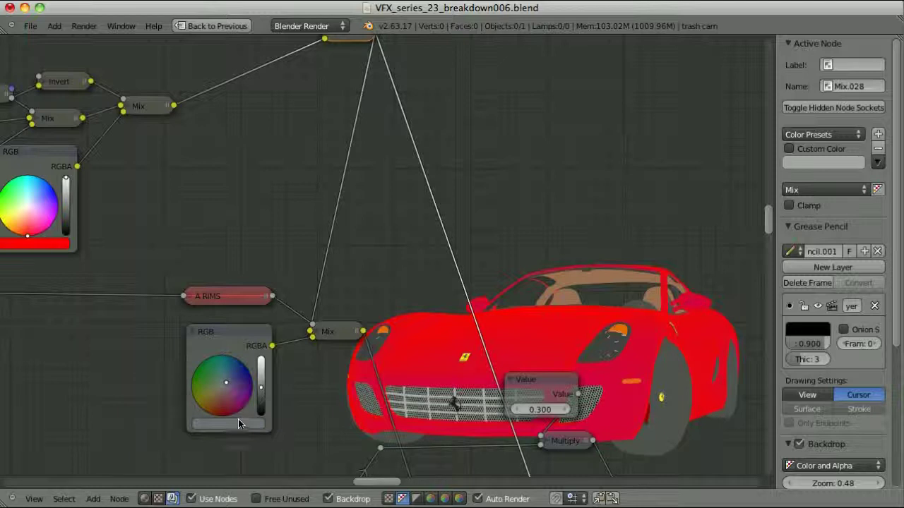
left_click(337, 336)
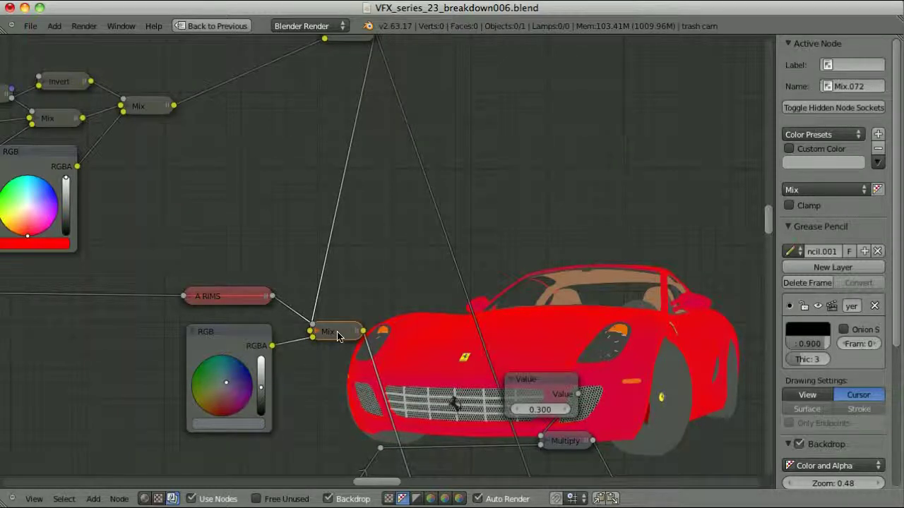
middle_click_drag(389, 265, 387, 281)
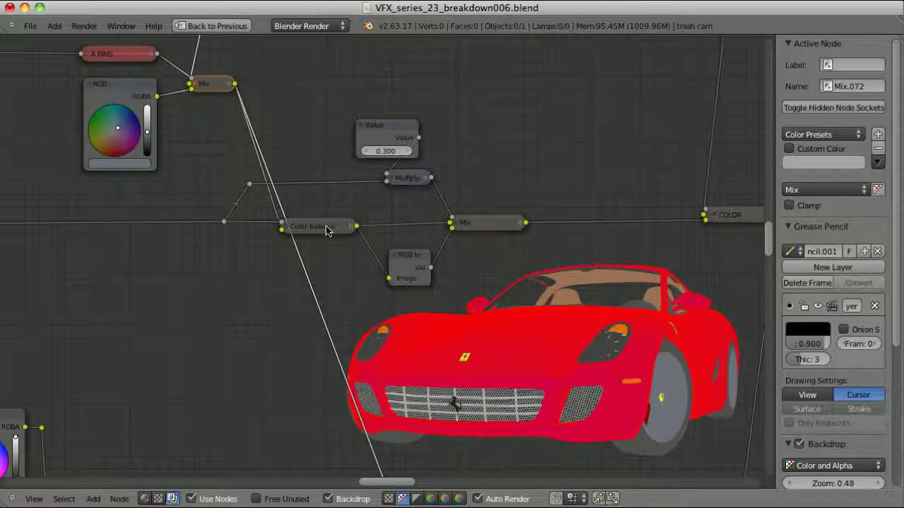
Preview the Color Balance node after the rims Mix and compare it with the mask that drives it.
left_click_drag(326, 230, 322, 232)
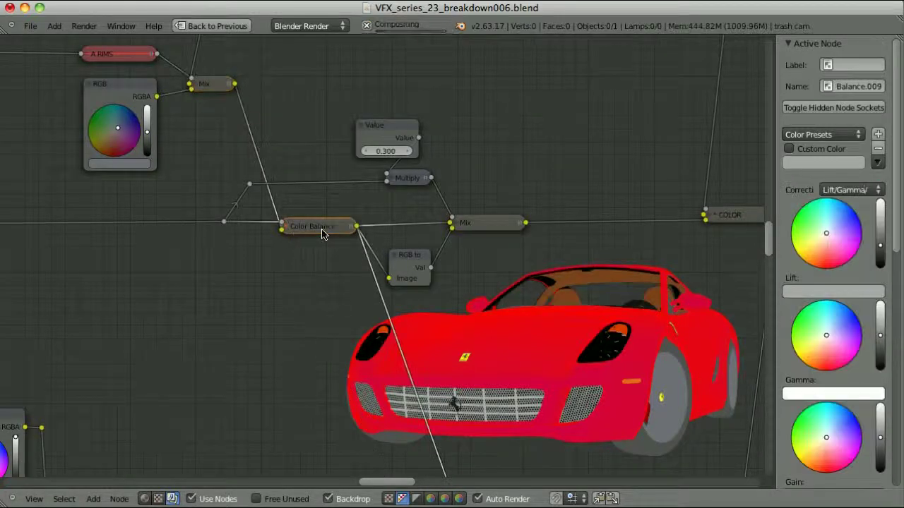
left_click(224, 223, "ctrl+shift")
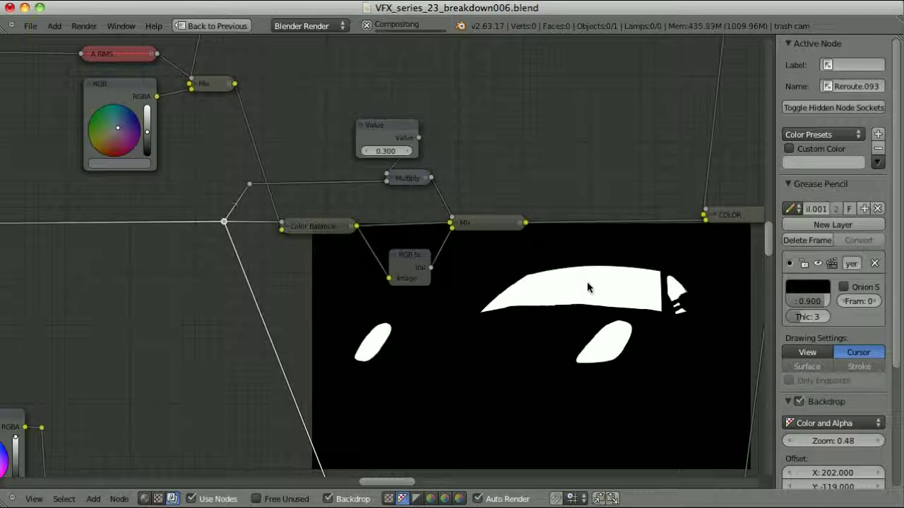
left_click(331, 227, "ctrl+shift")
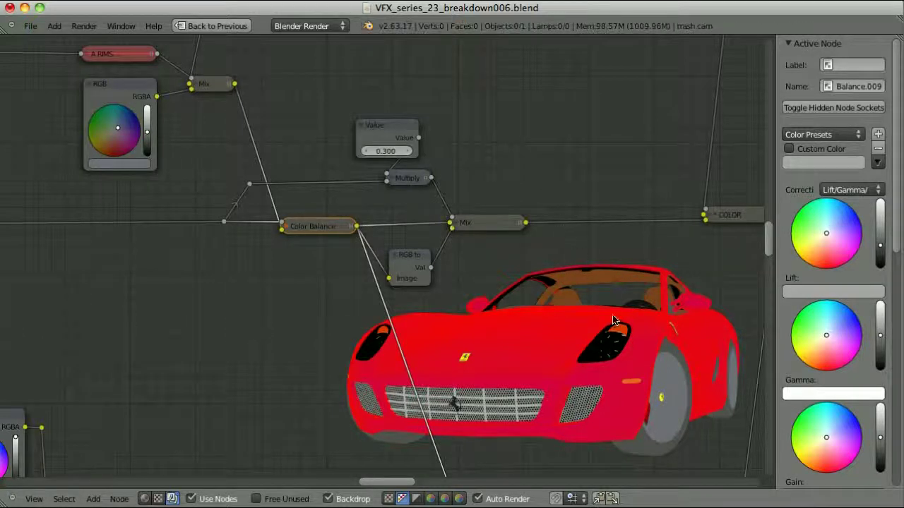
Preview the mask reroute, the Multiply node scaling it, and the Mix node leading into * COLOR.
left_click(249, 185, "ctrl+shift")
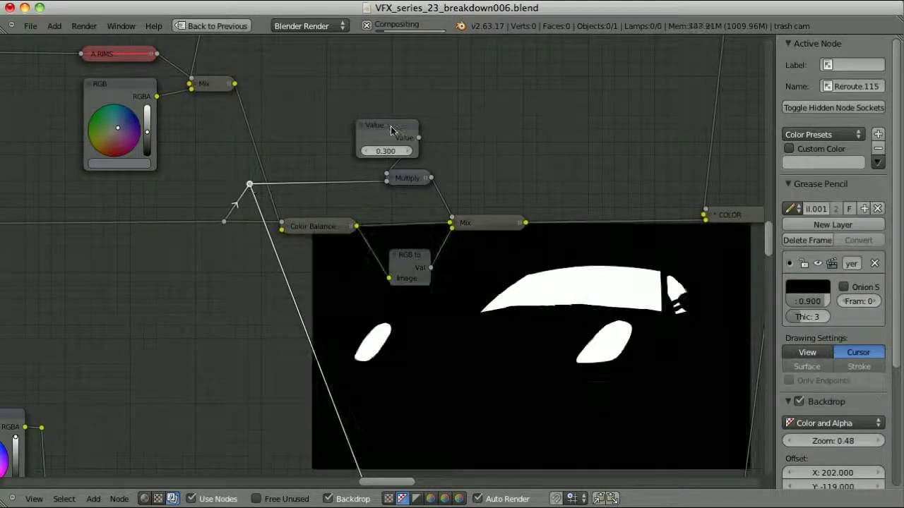
left_click(415, 182, "ctrl+shift")
left_click(488, 223, "ctrl+shift")
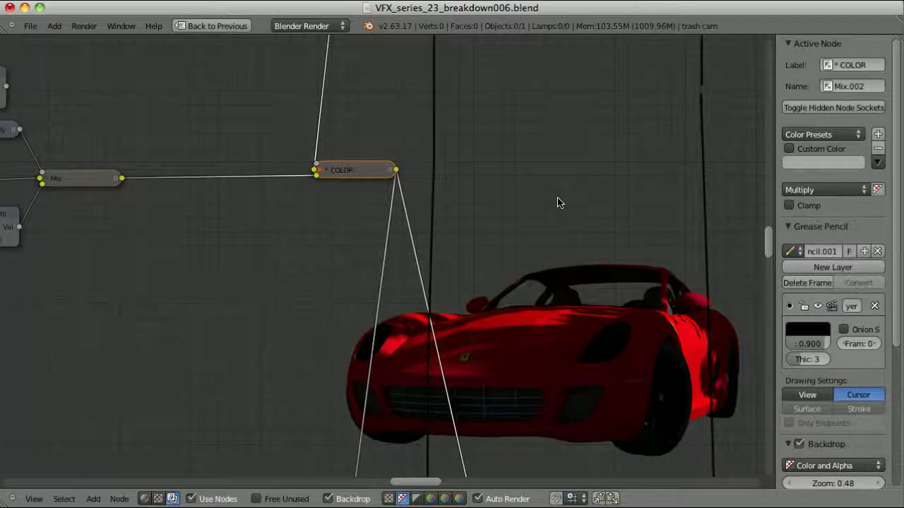
Preview the last Add node of the specular branch feeding +SPEC and examine the nodes that build it.
middle_click_drag(505, 413, 544, 44)
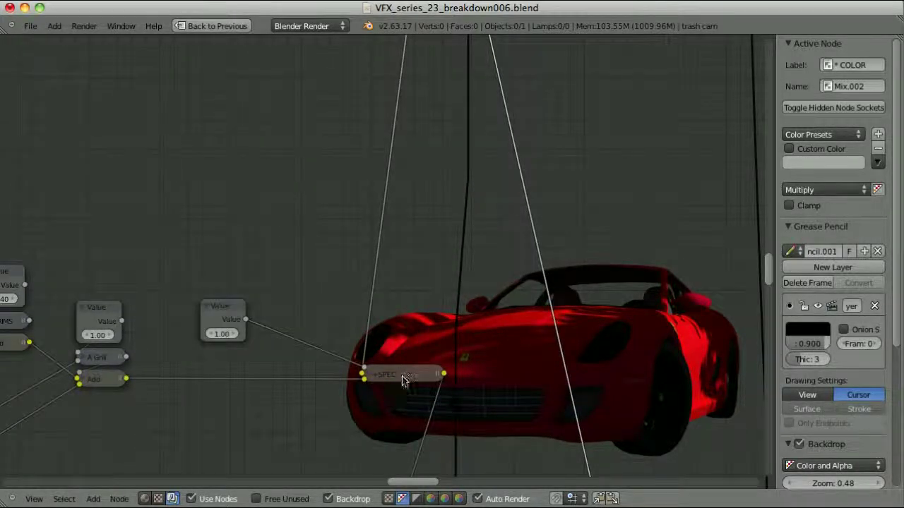
middle_click_drag(402, 381, 83, 263)
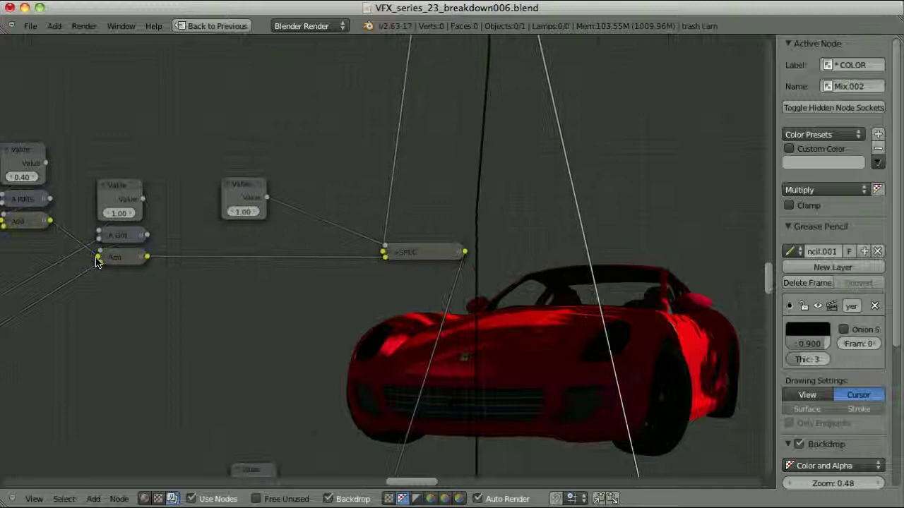
left_click(125, 258, "ctrl+shift")
scroll(122, 330, "down", 2)
scroll(122, 329, "down", 4)
mouse_move(198, 85)
left_mouse_down()
mouse_move(118, 95)
mouse_move(106, 258)
mouse_move(197, 332)
mouse_move(379, 311)
mouse_move(452, 198)
mouse_move(299, 107)
left_mouse_up()
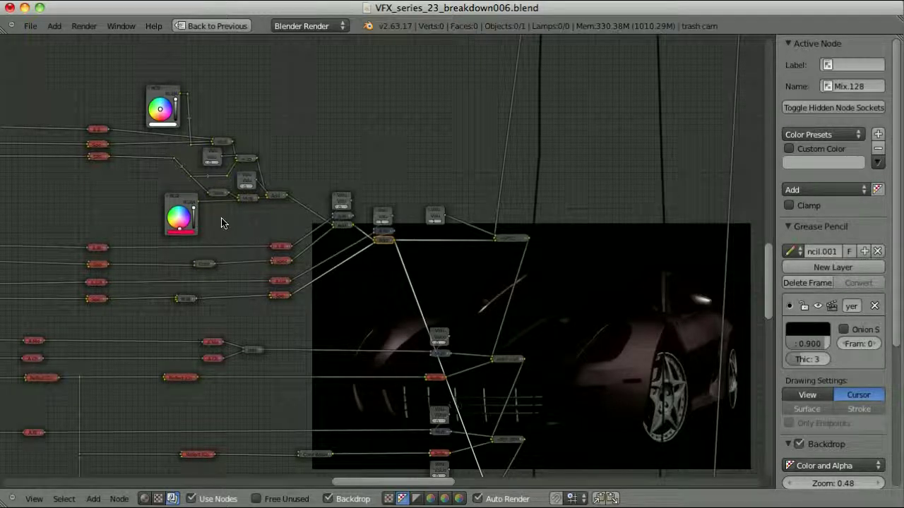
Compare the car at the * COLOR node with the output of the +SPEC node.
middle_click_drag(597, 329, 492, 343)
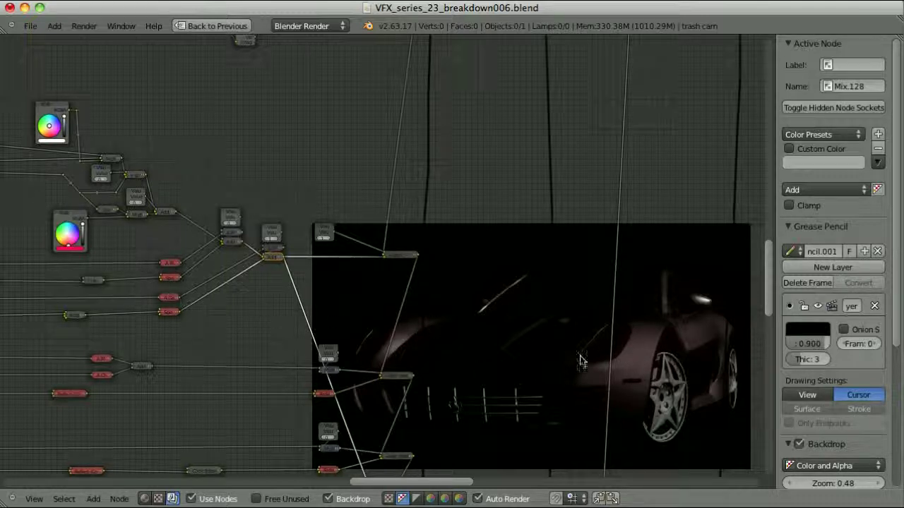
middle_click_drag(541, 298, 478, 298)
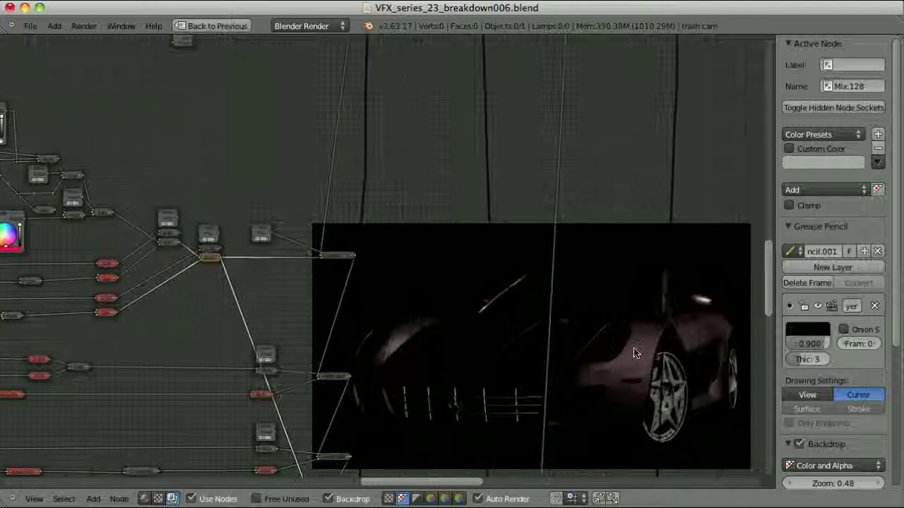
middle_click_drag(529, 359, 458, 490)
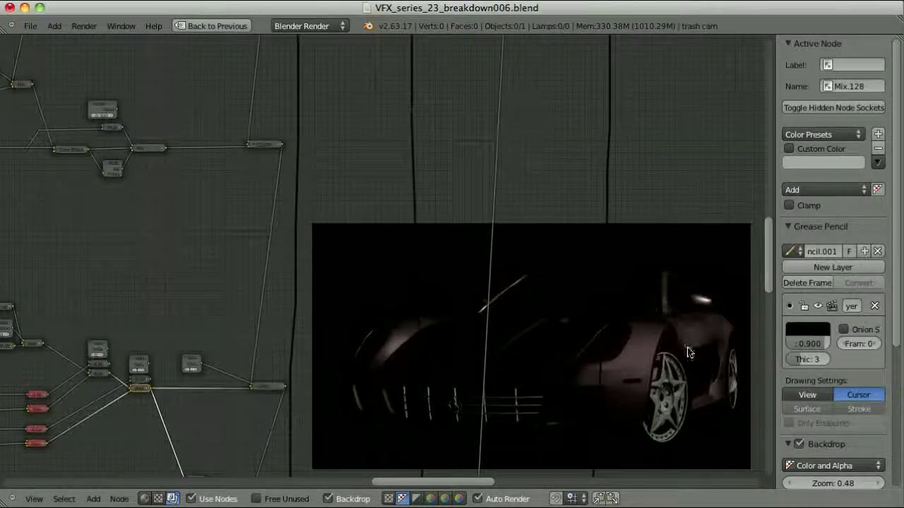
left_click(266, 145, "ctrl+shift")
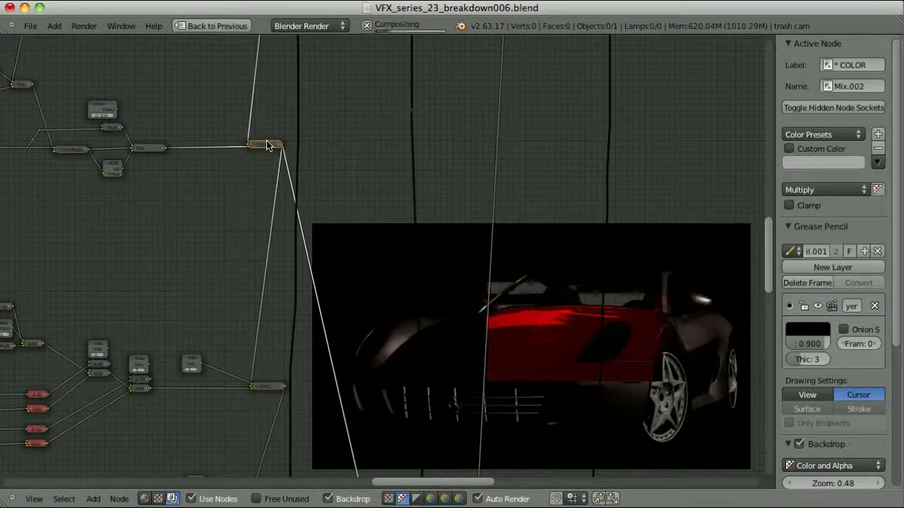
left_click(262, 389, "ctrl+shift")
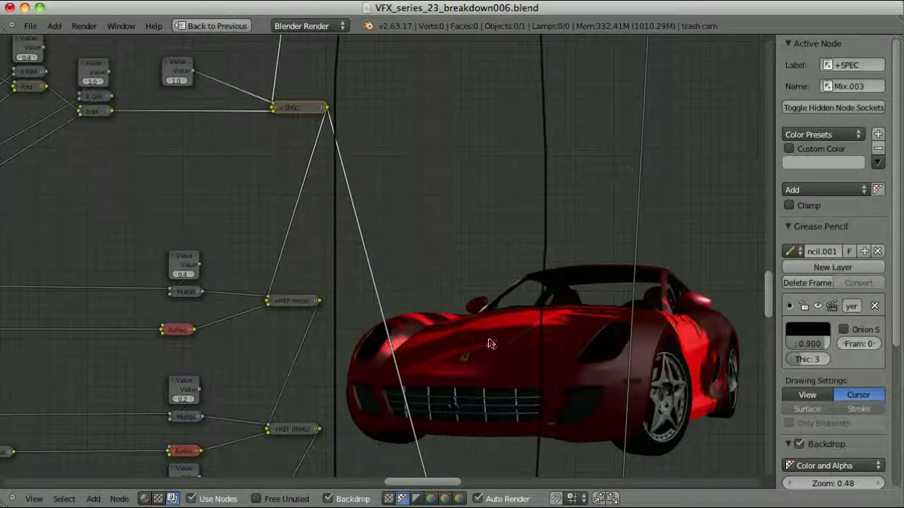
Circle the group of specular nodes feeding +SPEC with a freehand grease pencil stroke.
scroll(635, 290, "down", 4)
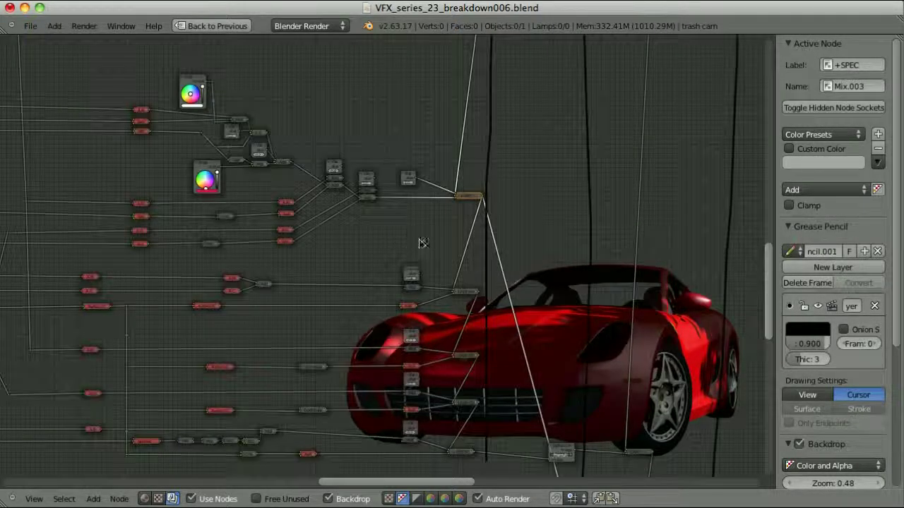
mouse_move(118, 92)
left_mouse_down()
mouse_move(106, 199)
mouse_move(157, 248)
mouse_move(343, 250)
mouse_move(407, 210)
mouse_move(362, 110)
mouse_move(146, 54)
mouse_move(106, 74)
left_mouse_up()
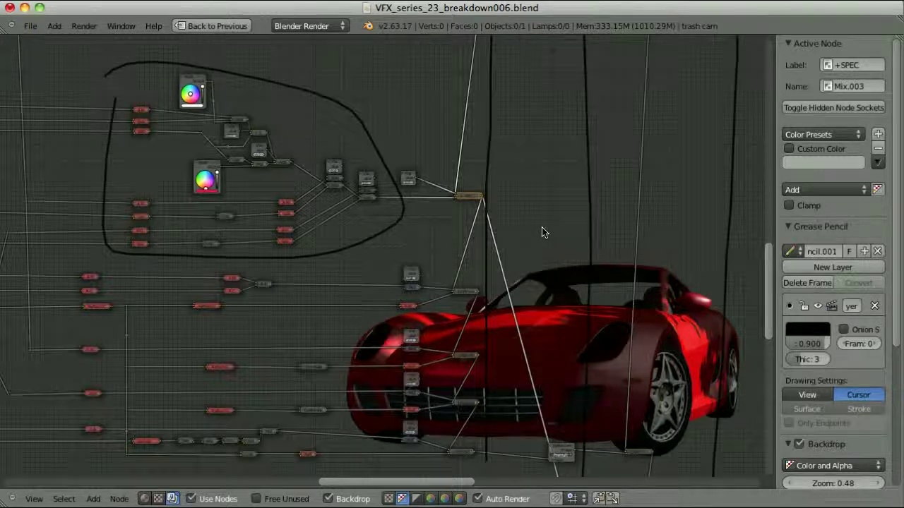
scroll(423, 183, "up", 3)
scroll(427, 182, "down", 3)
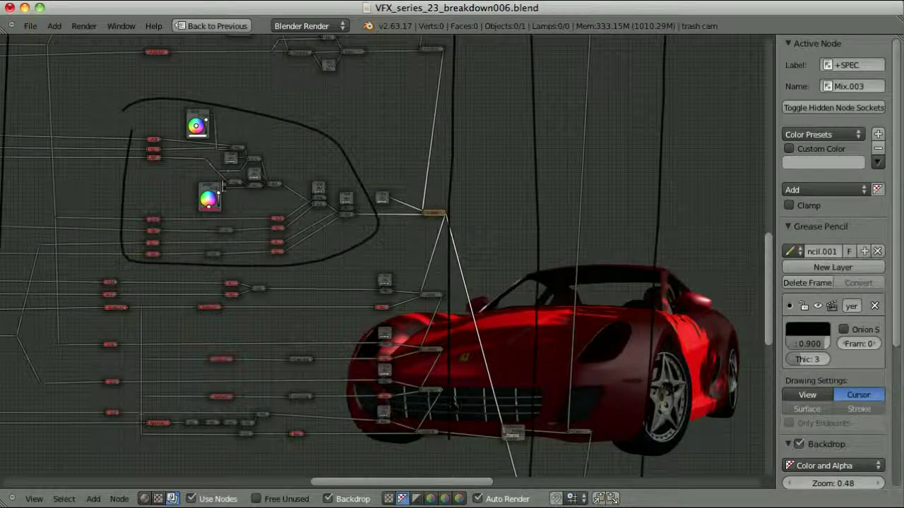
Preview the reflection nodes in order: +REF metal chrome, +REF (RIMS), +REF (Grill) and +REF BODY.
mouse_move(569, 367)
middle_mouse_down()
mouse_move(458, 331)
mouse_move(445, 316)
middle_mouse_up()
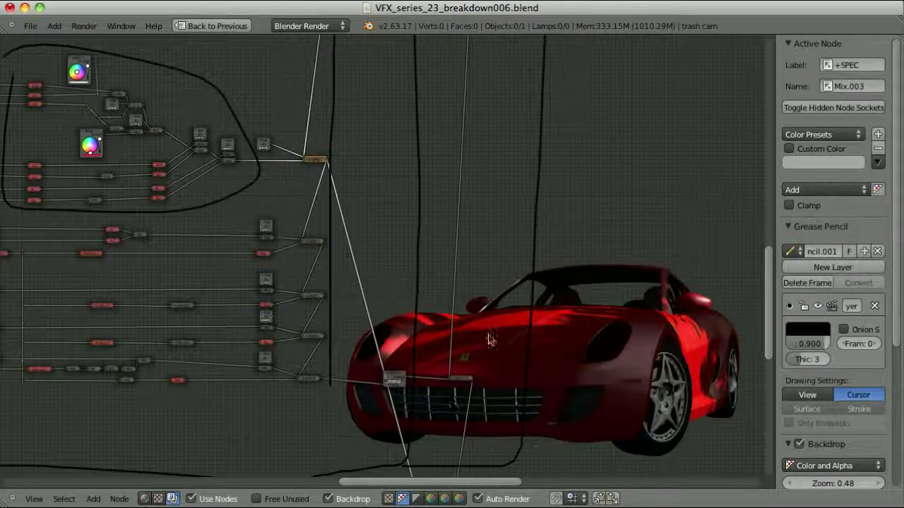
scroll(316, 245, "up", 4)
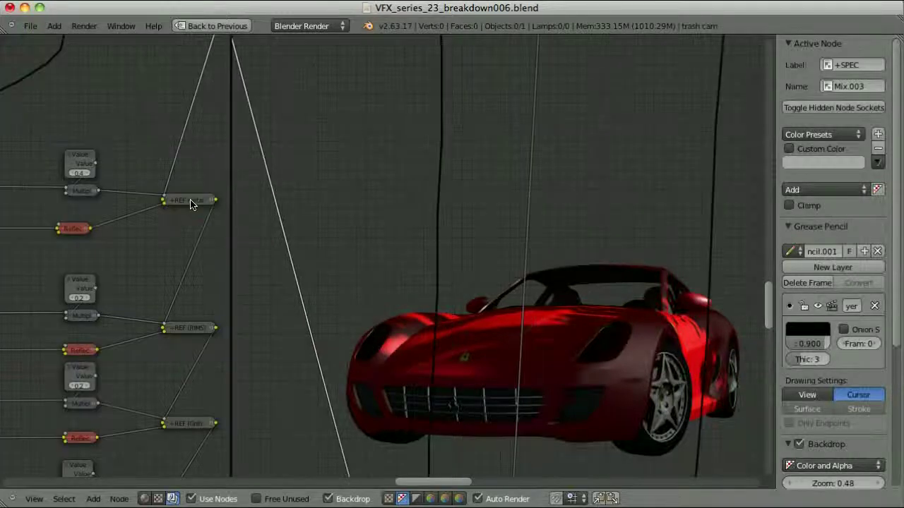
left_click(190, 204)
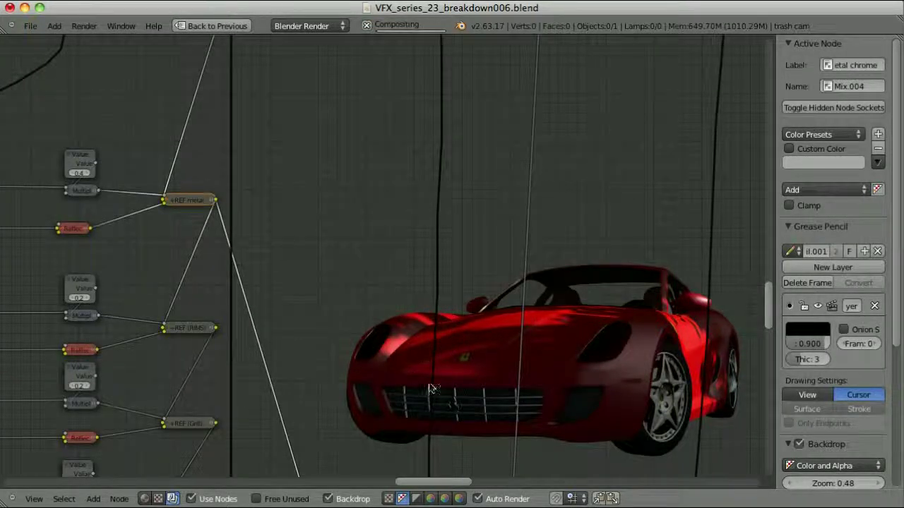
scroll(191, 292, "down", 2)
left_click(192, 297)
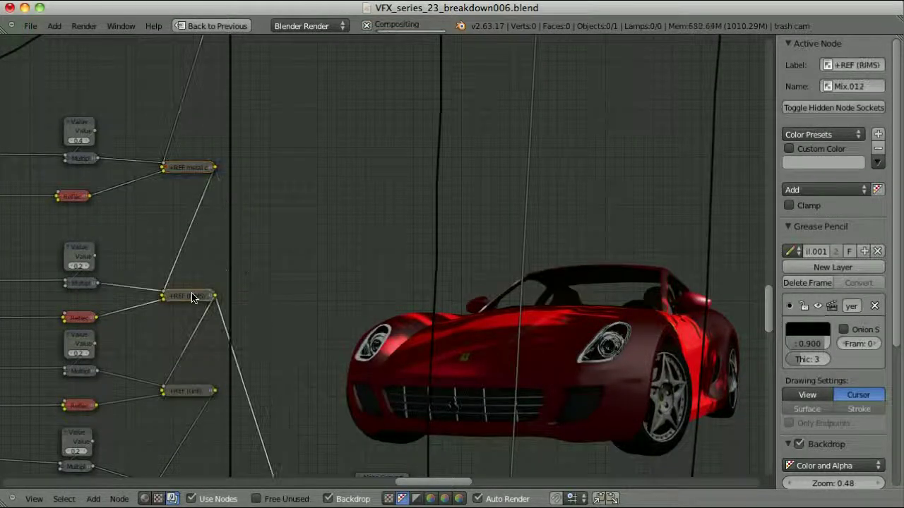
left_click(189, 391, "ctrl+shift")
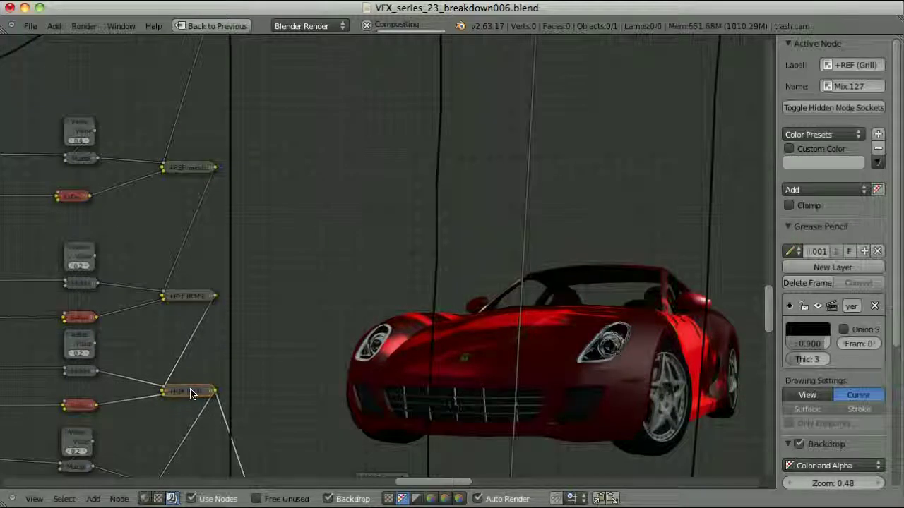
scroll(190, 391, "down", 3)
left_click(182, 433, "ctrl+shift")
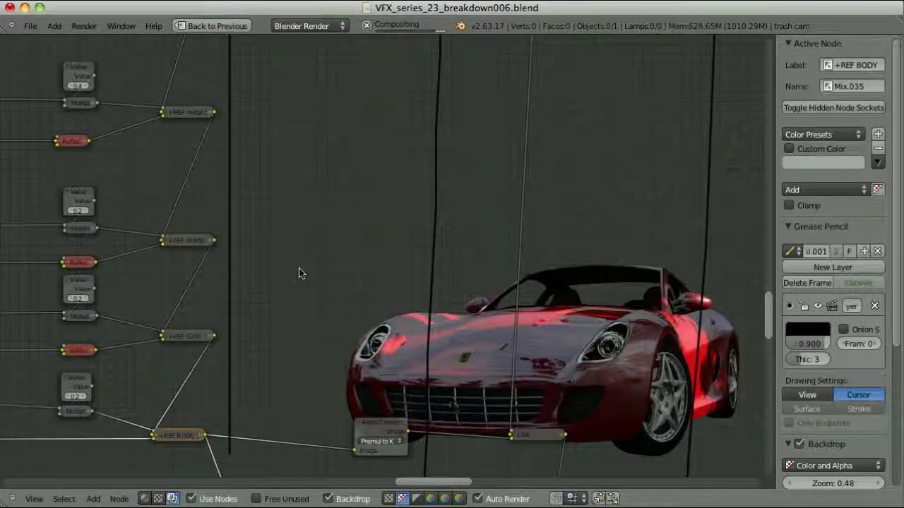
Preview the combined Reflect pass, the Add node joining the metal and chrome masks, and the +REF metal chrome result.
scroll(299, 273, "down", 3)
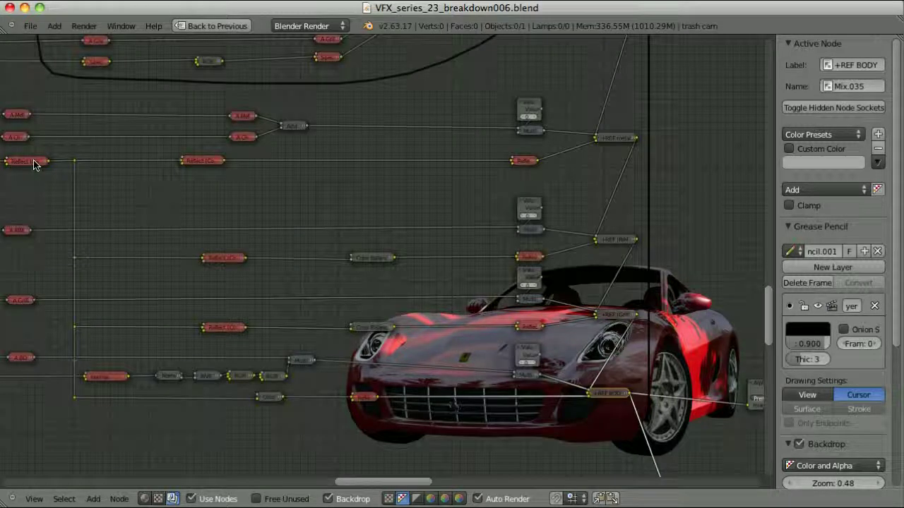
left_click(34, 164, "ctrl+shift")
scroll(63, 176, "right", 5)
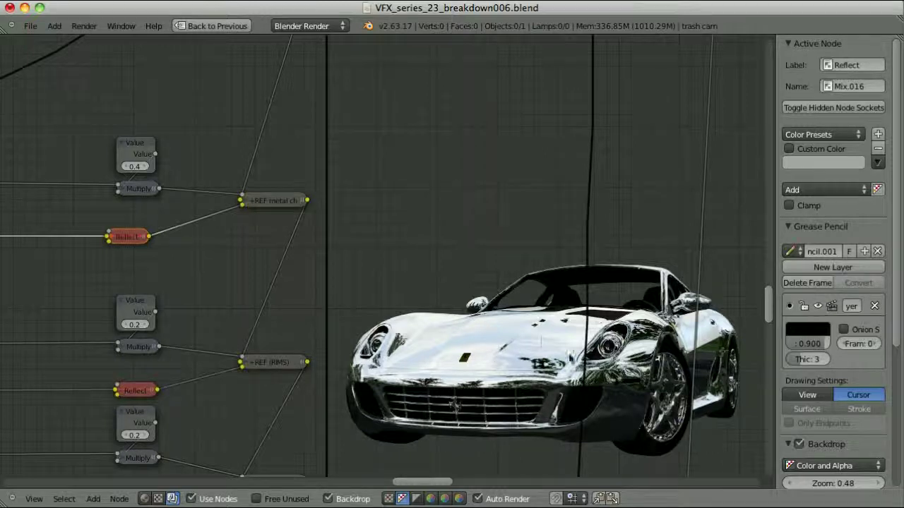
scroll(25, 205, "down", 2)
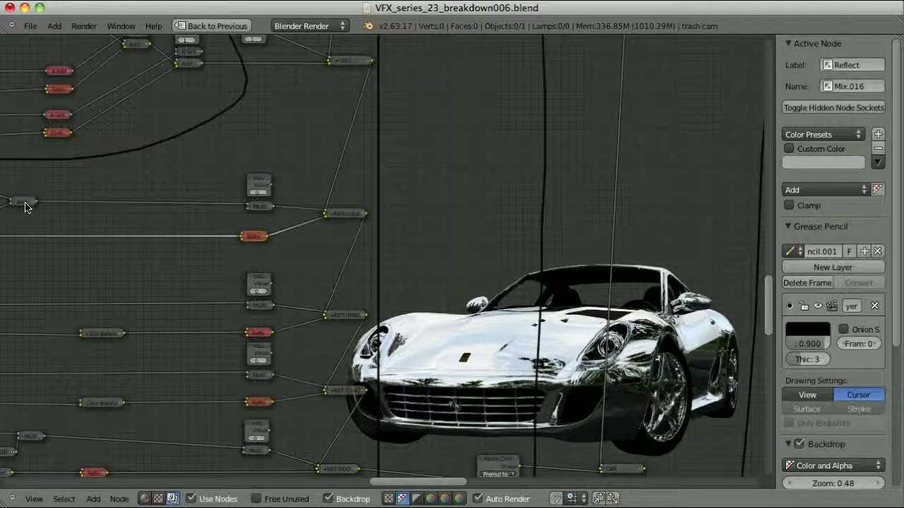
left_click(25, 205, "ctrl+shift")
scroll(622, 332, "up", 2)
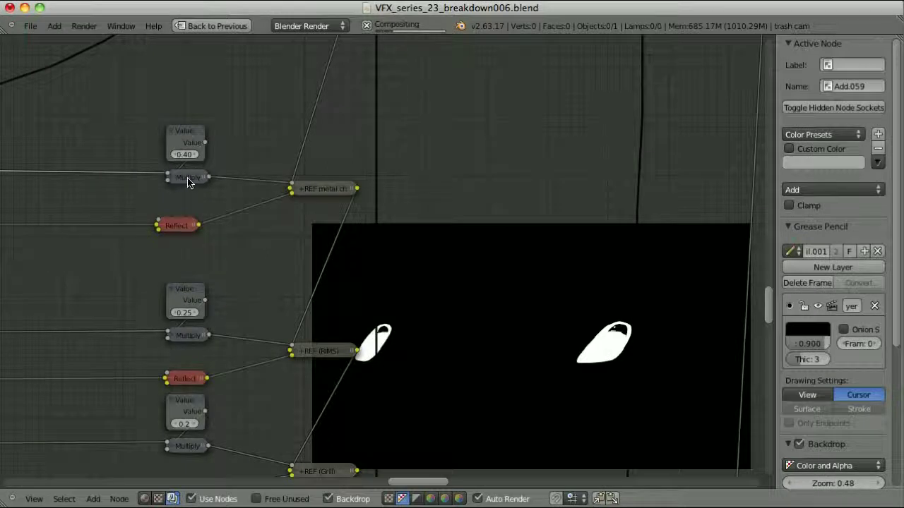
left_click(321, 189, "ctrl+shift")
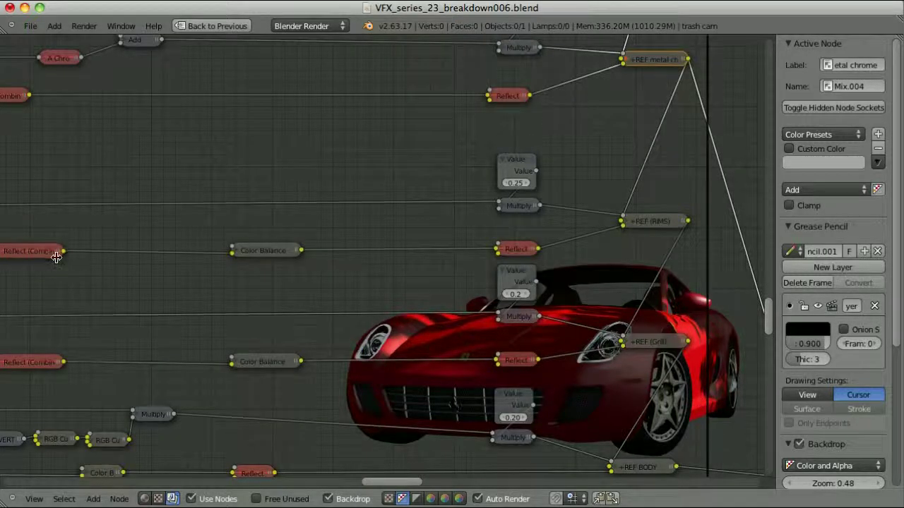
Preview the rims branch's Reflect (Combined) pass, its Color Balance node and the Multiply node scaling the rims mask.
left_click(42, 252, "ctrl+shift")
middle_click_drag(348, 272, 276, 250)
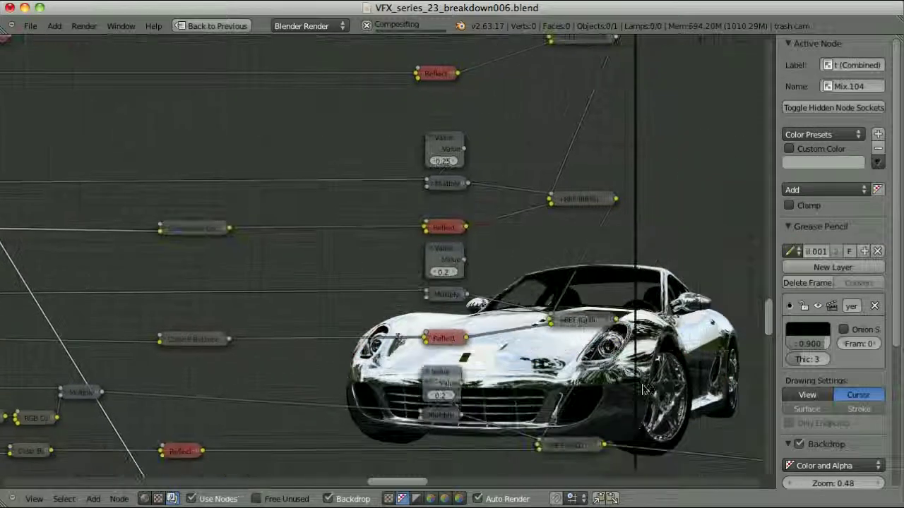
left_click(183, 229, "ctrl+shift")
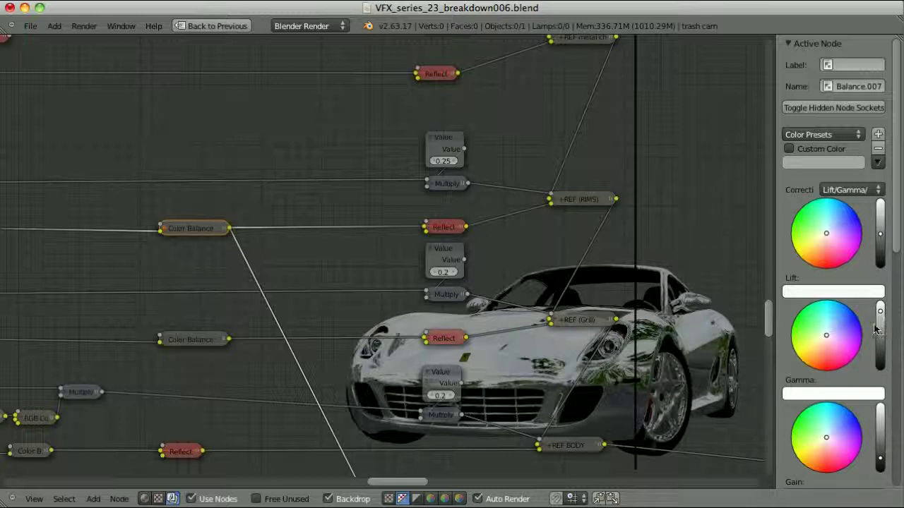
left_click(448, 183, "ctrl+shift")
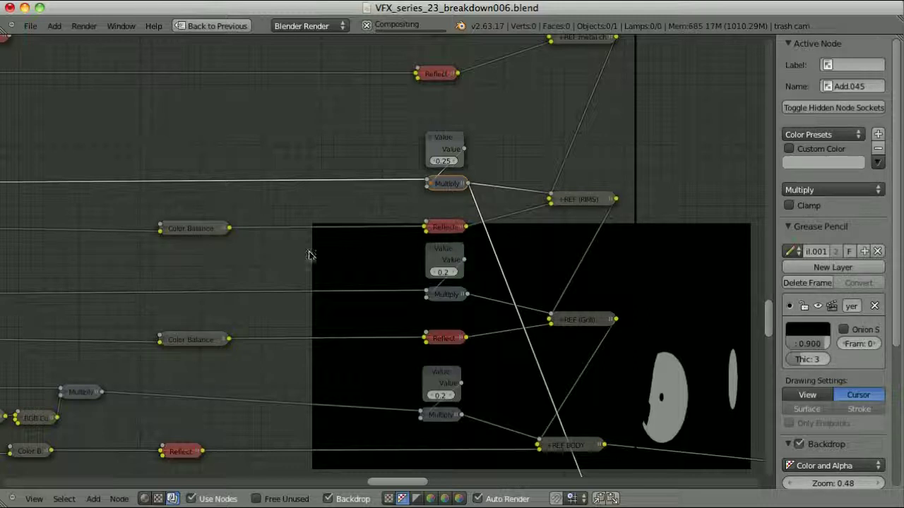
Preview the +REF (RIMS) result and the grill branch's Reflect node, and select the Color Balance node feeding it.
left_click(565, 198, "ctrl+shift")
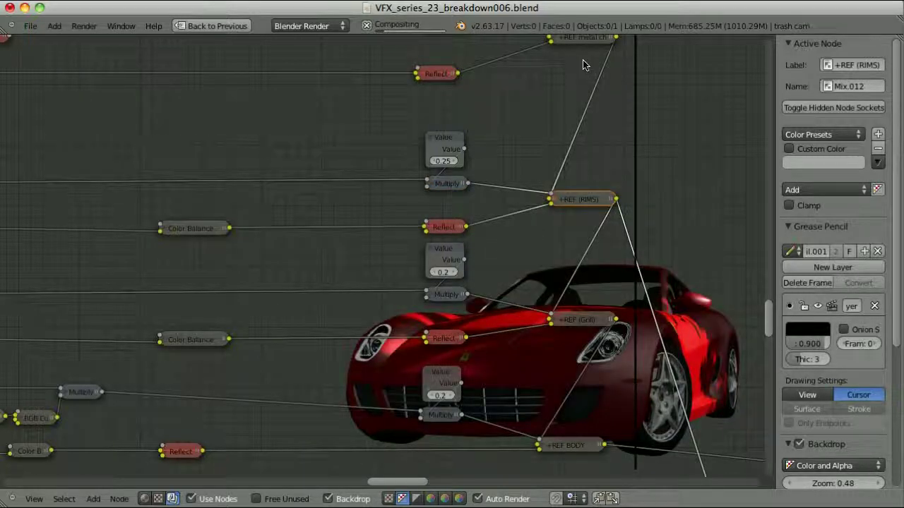
middle_click_drag(646, 329, 496, 186)
scroll(497, 186, "up", 1)
left_click(297, 204, "ctrl+shift")
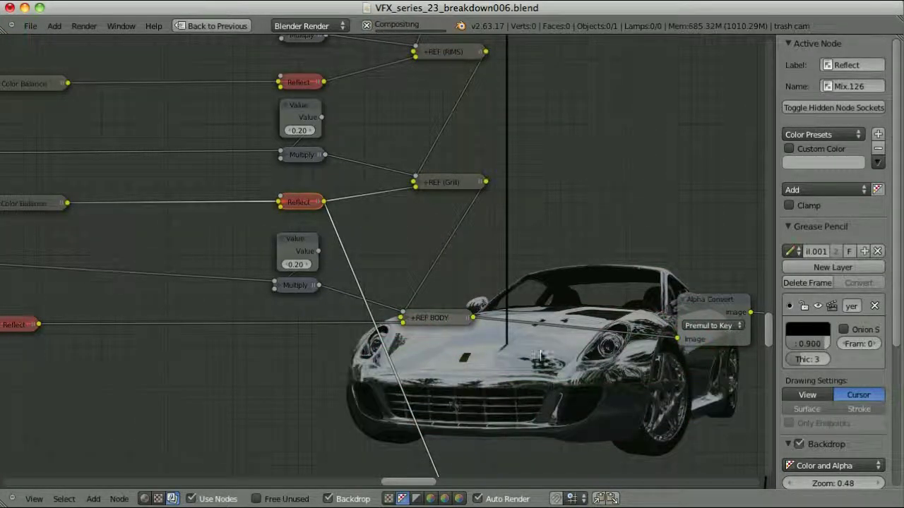
left_click(32, 204)
middle_click_drag(33, 209, 306, 221)
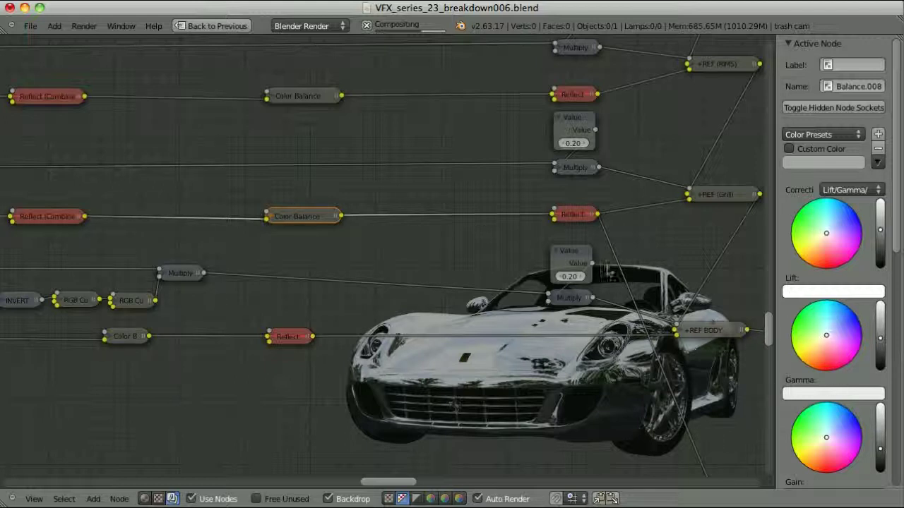
Preview the Multiply node scaling the grill mask and the combined +REF (Grill) result.
middle_click_drag(607, 266, 429, 204)
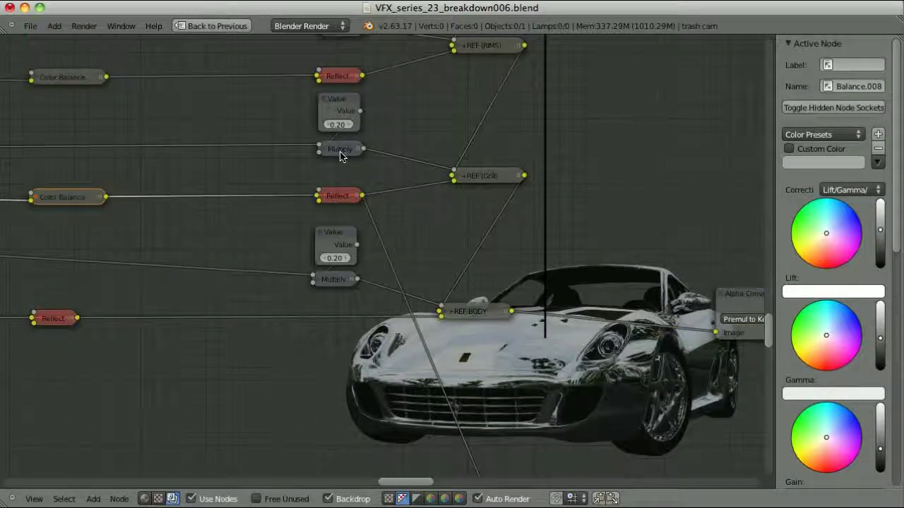
left_click(341, 150, "ctrl+shift")
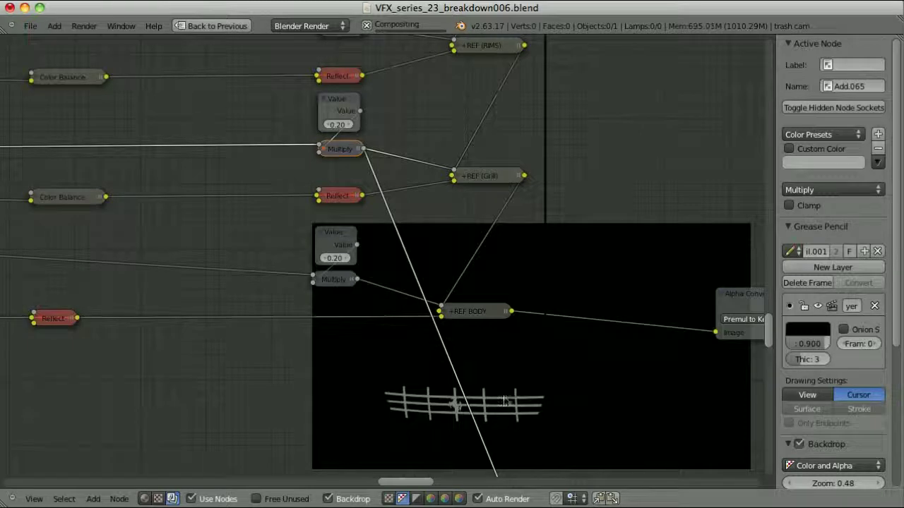
left_click(488, 177, "ctrl+shift")
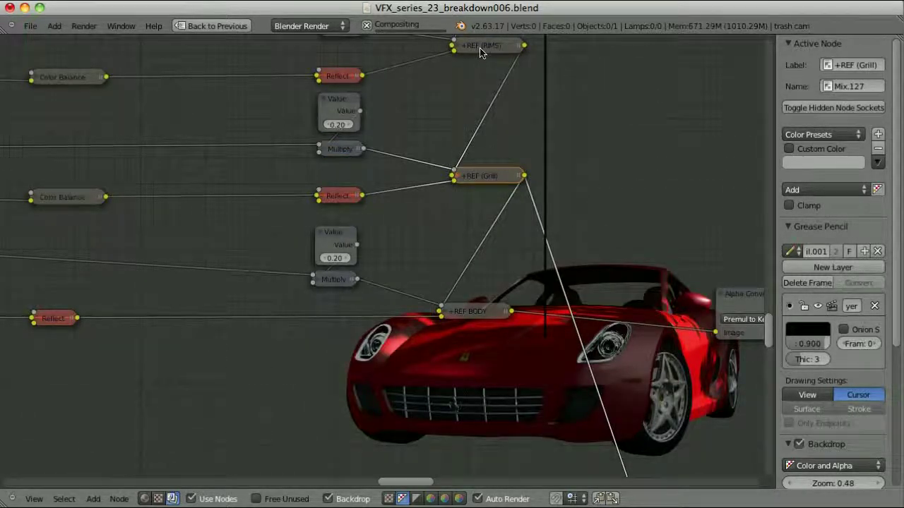
Preview the A BODY mask and the INVERT node of the body reflection branch's normal pass.
middle_click_drag(542, 116, 453, 46)
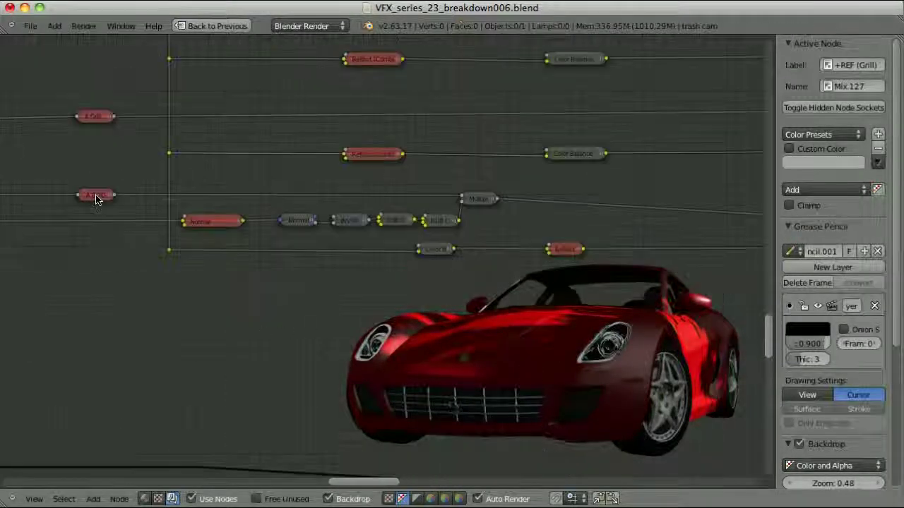
left_click(96, 195, "ctrl+shift")
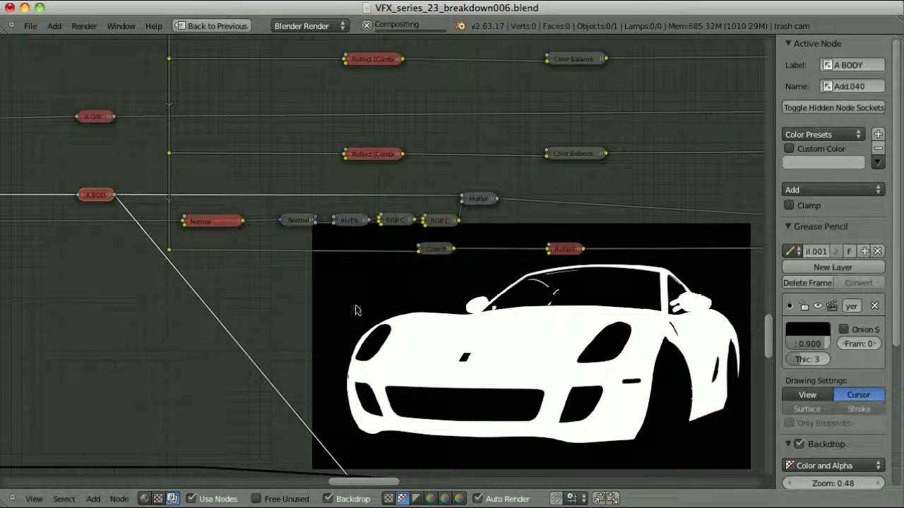
scroll(334, 305, "up", 2)
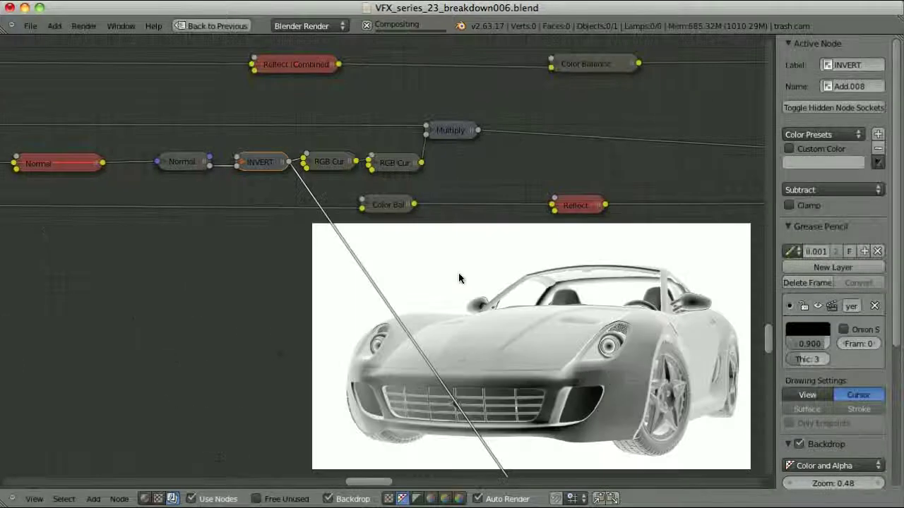
Preview the body branch's two RGB Curves nodes, the Multiply node joining them to the body mask, and the Color Balance node.
left_click(330, 165, "ctrl+shift")
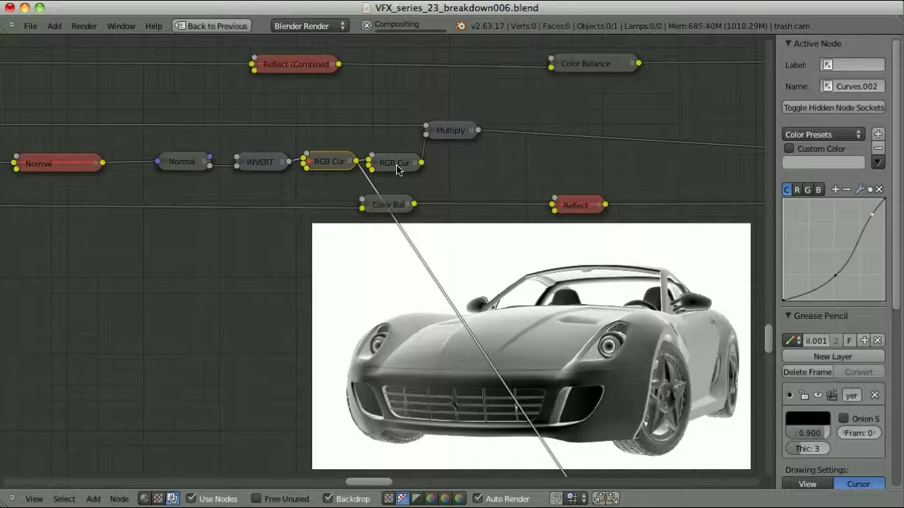
left_click(398, 167, "ctrl+shift")
left_click(451, 132, "shift")
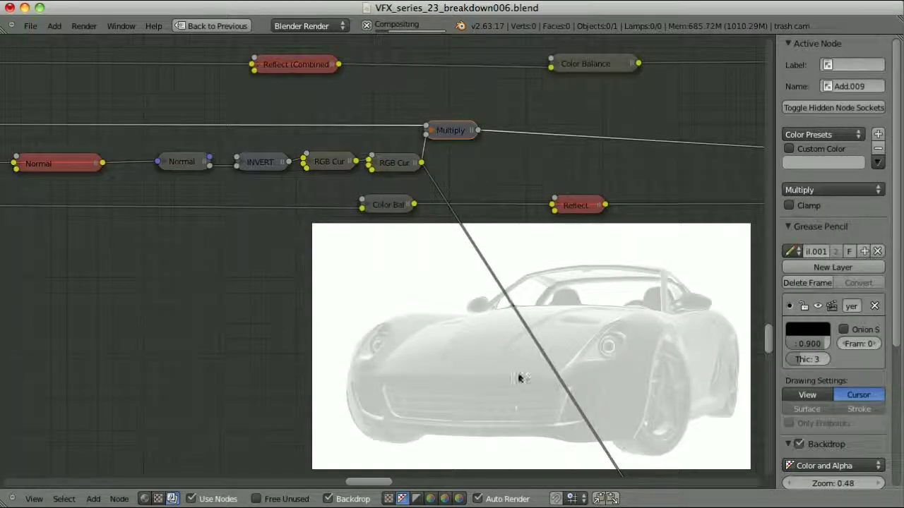
left_click(455, 131, "ctrl+shift")
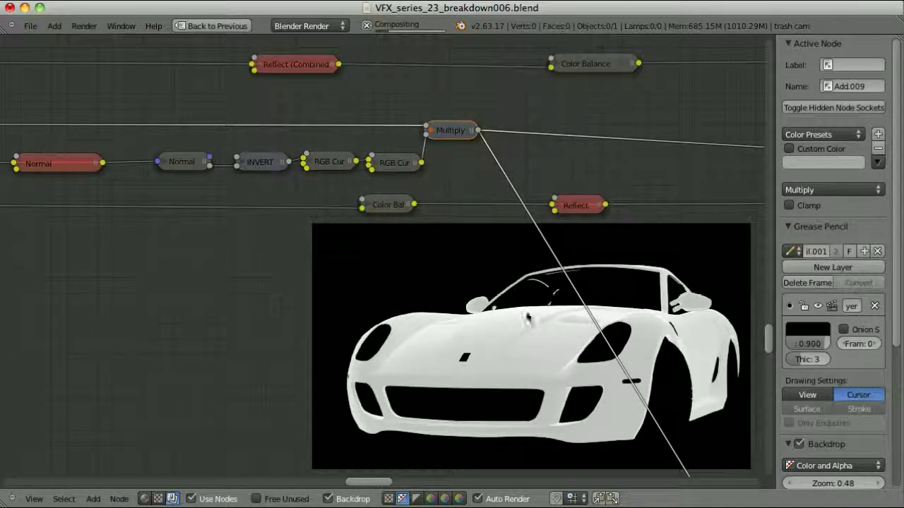
left_click(392, 206, "ctrl+shift")
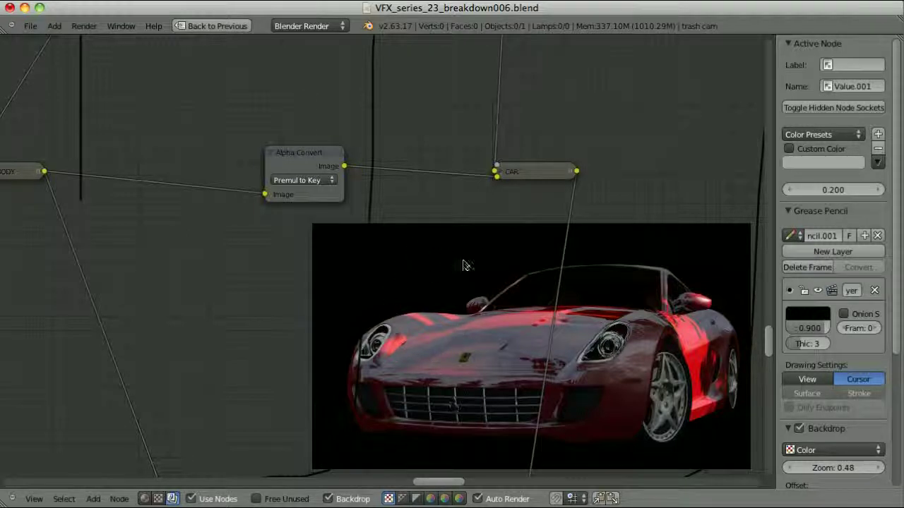
Preview the Alpha Convert node set to Premul to Key, the CAR node and the composite at the SATURATION node.
left_click(300, 154, "ctrl+shift")
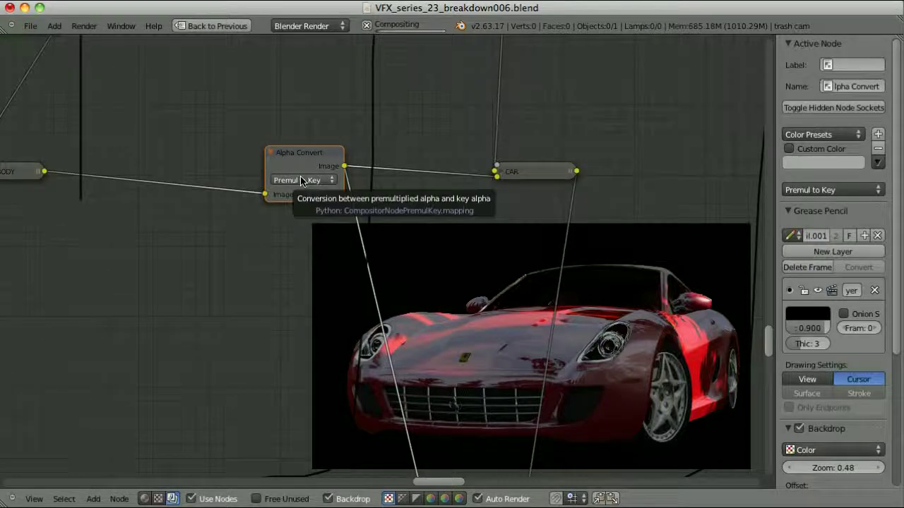
left_click(533, 171, "ctrl+shift")
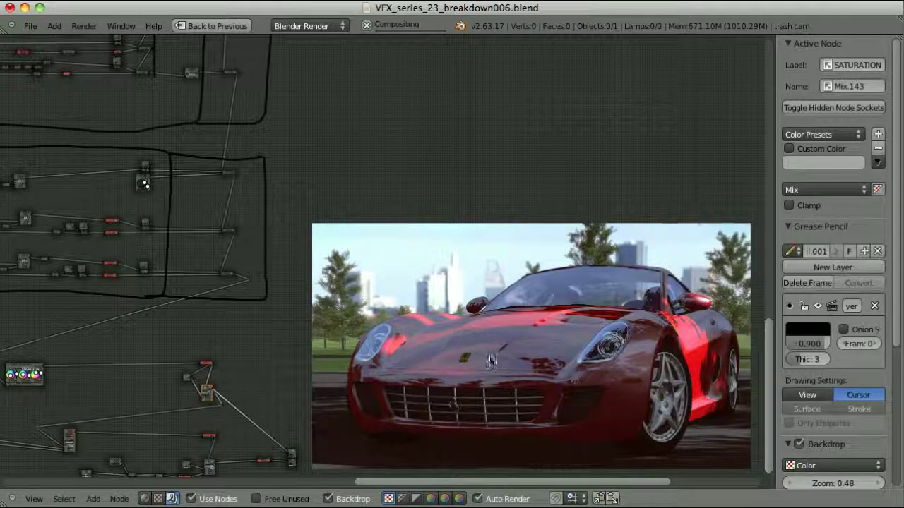
scroll(273, 447, "down", 1)
middle_click_drag(272, 447, 261, 385)
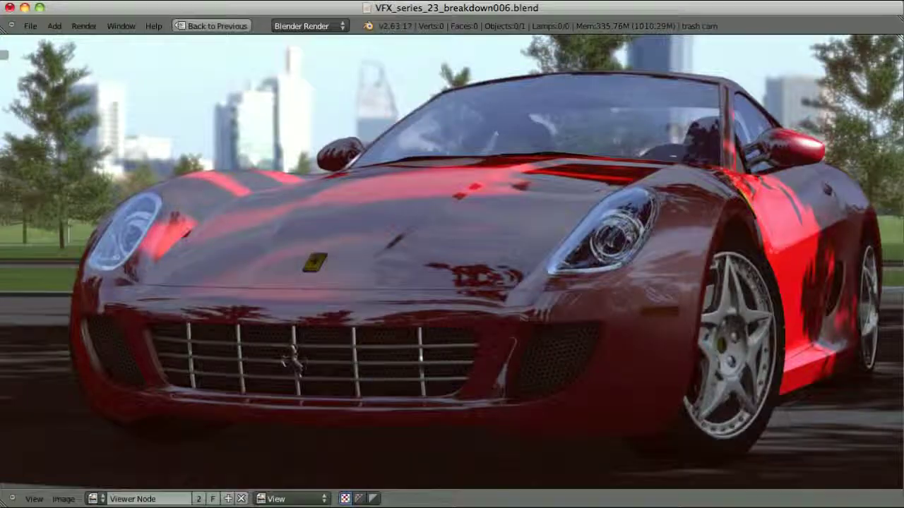